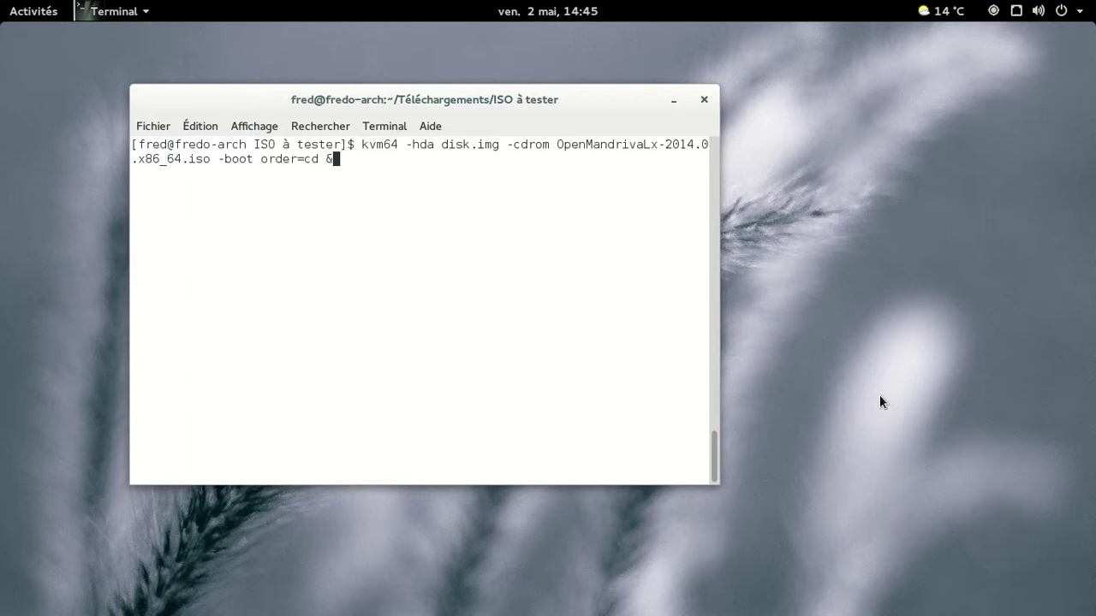
- Boot the OpenMandriva Lx virtual machine with the prepared kvm64 command and log in with the account password
{"action": "key", "text": "Return"}
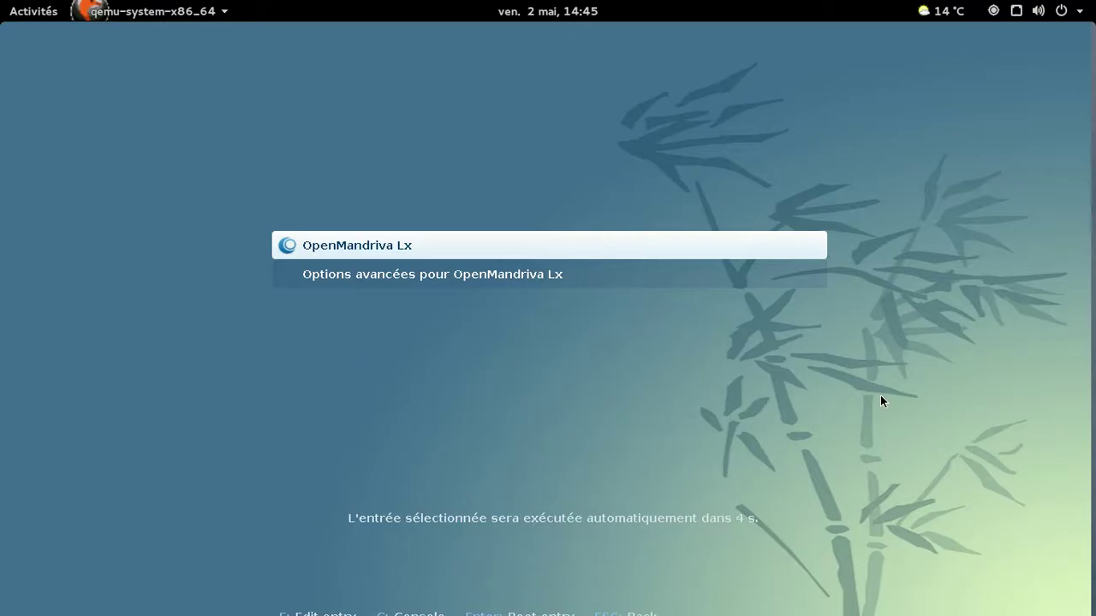
{"action": "key", "text": "Return"}
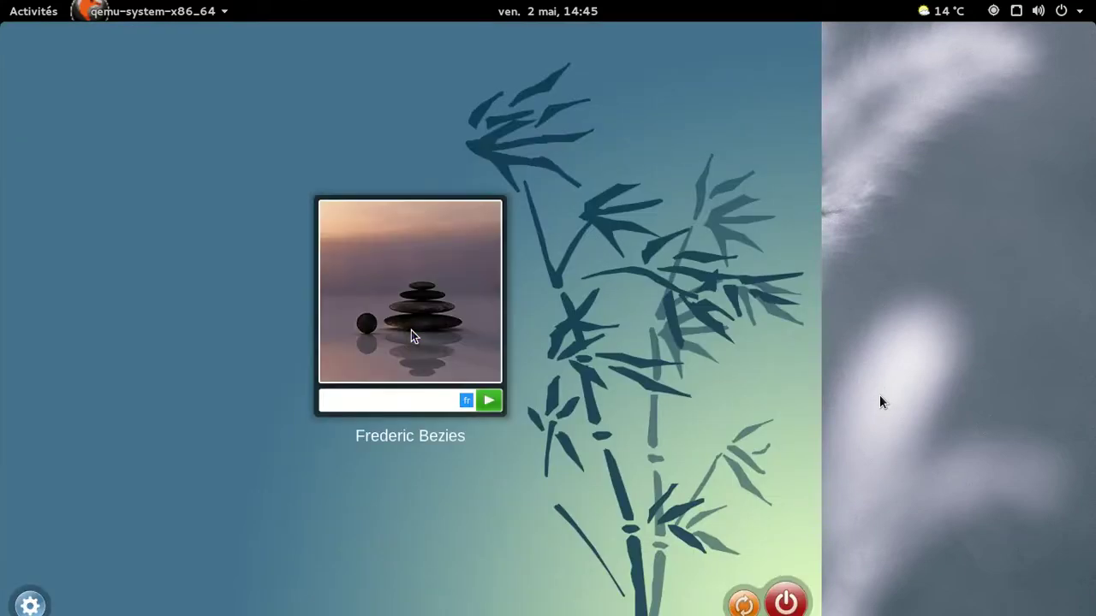
{"action": "left_click", "coordinate": [595, 417]}
{"action": "type", "text": "••••••••"}
{"action": "key", "text": "Return"}
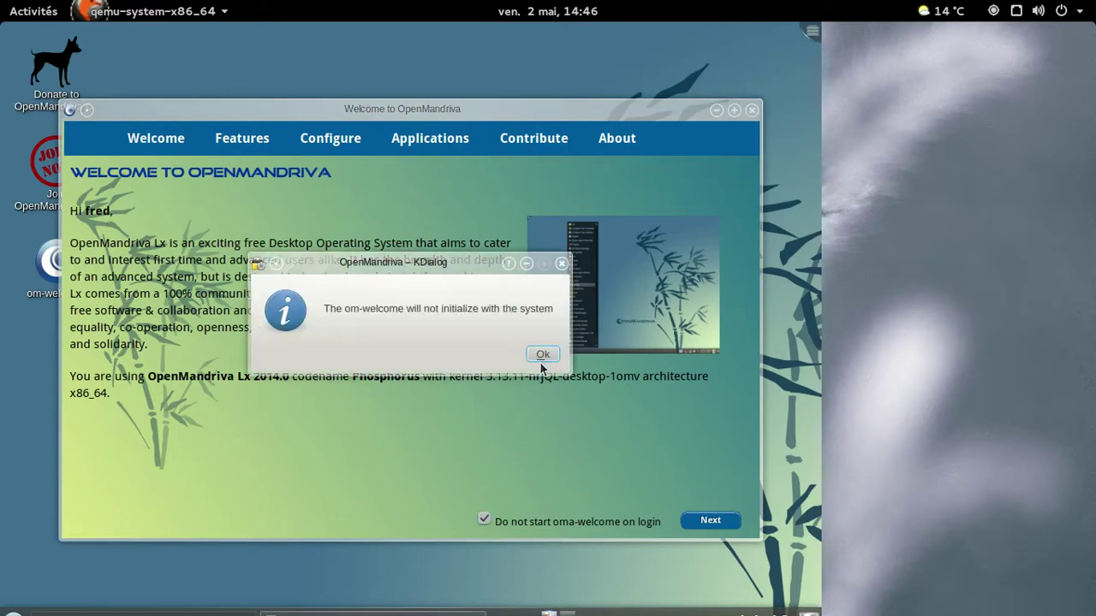
- Acknowledge the om-welcome startup notice and review the new features from KDE 4.12.4 through Fresh Packages
{"action": "left_click", "coordinate": [542, 356]}
{"action": "left_click", "coordinate": [709, 522]}
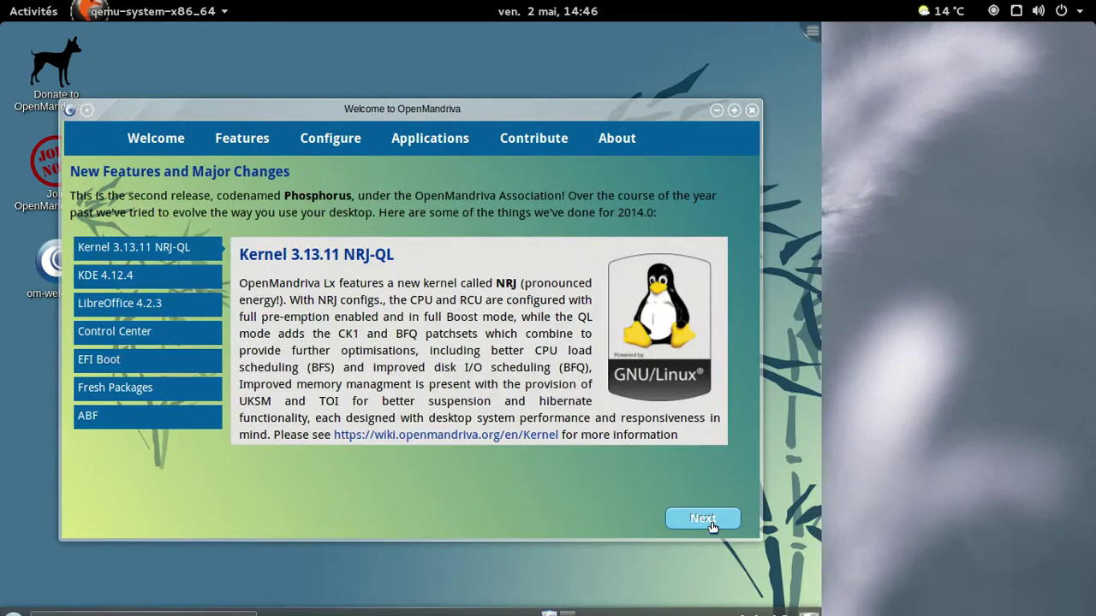
{"action": "left_click", "coordinate": [127, 275]}
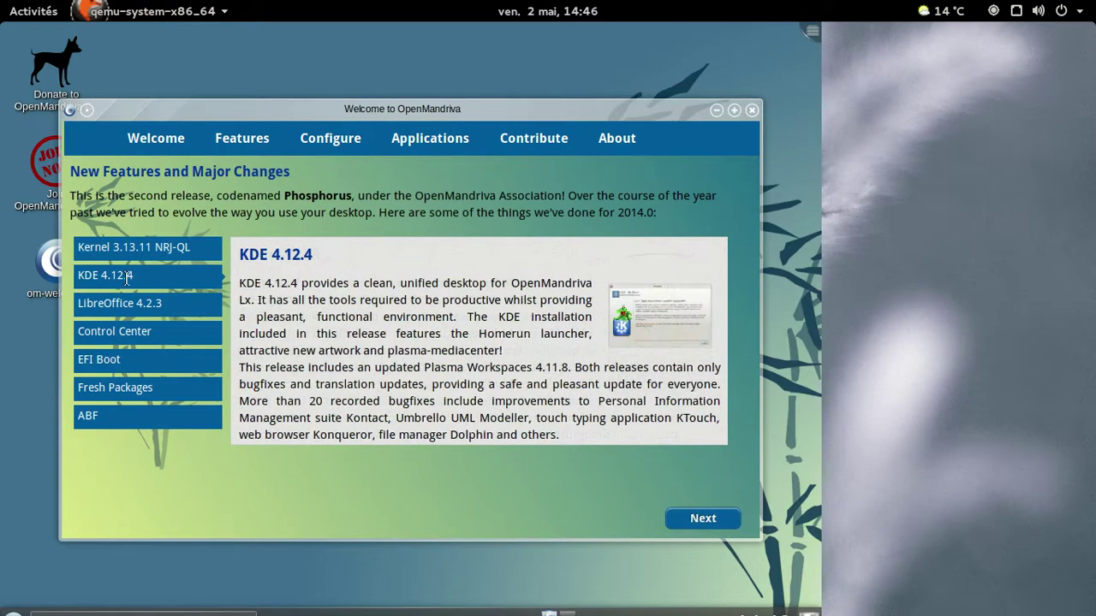
{"action": "left_click", "coordinate": [131, 304]}
{"action": "left_click", "coordinate": [138, 333]}
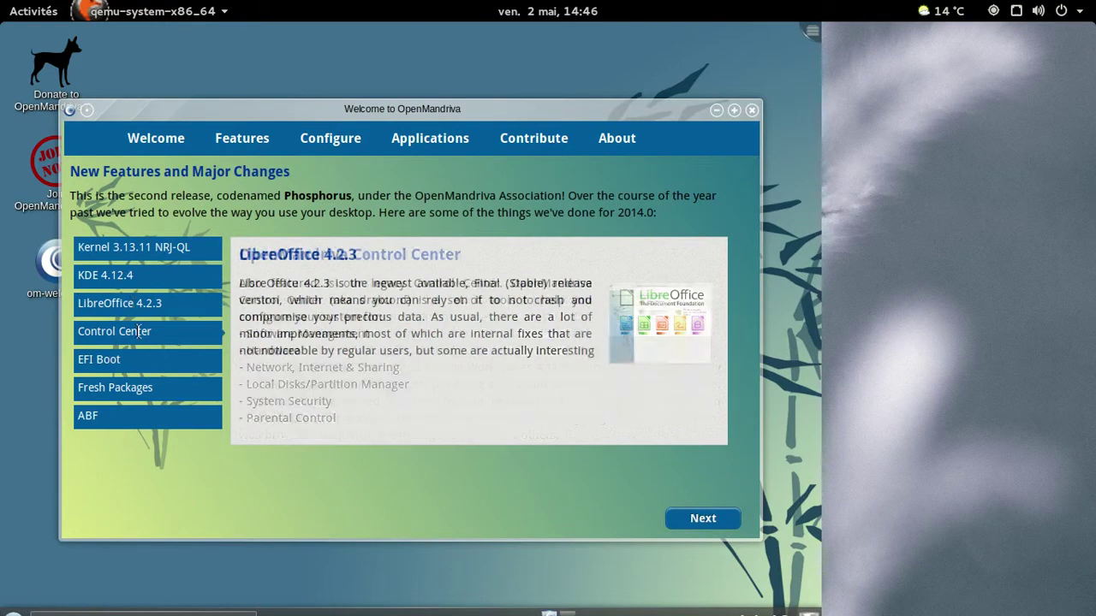
{"action": "left_click", "coordinate": [141, 357]}
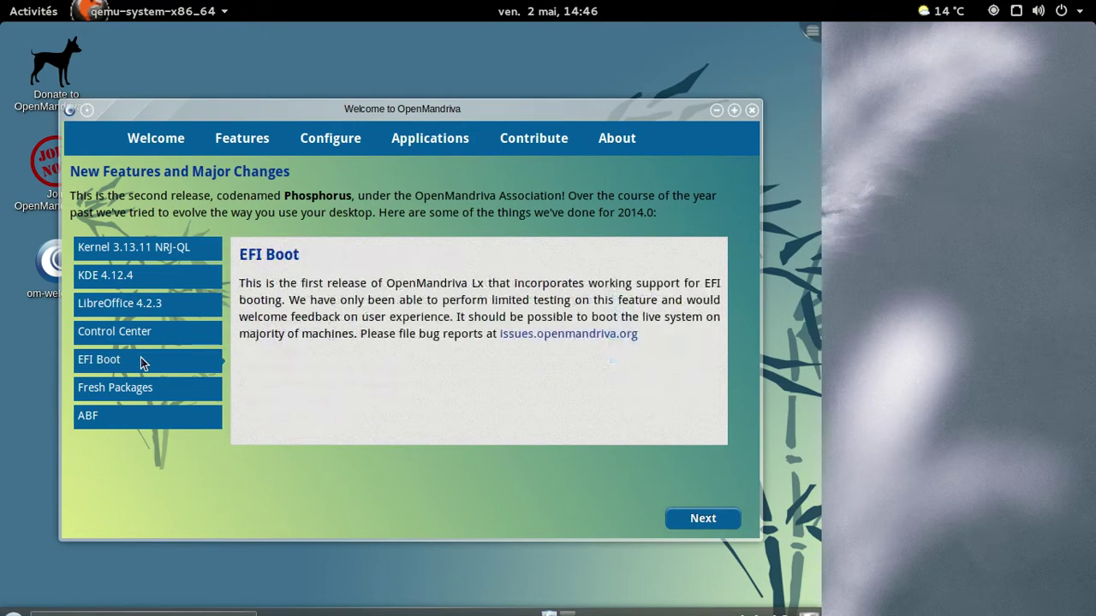
{"action": "left_click", "coordinate": [142, 389]}
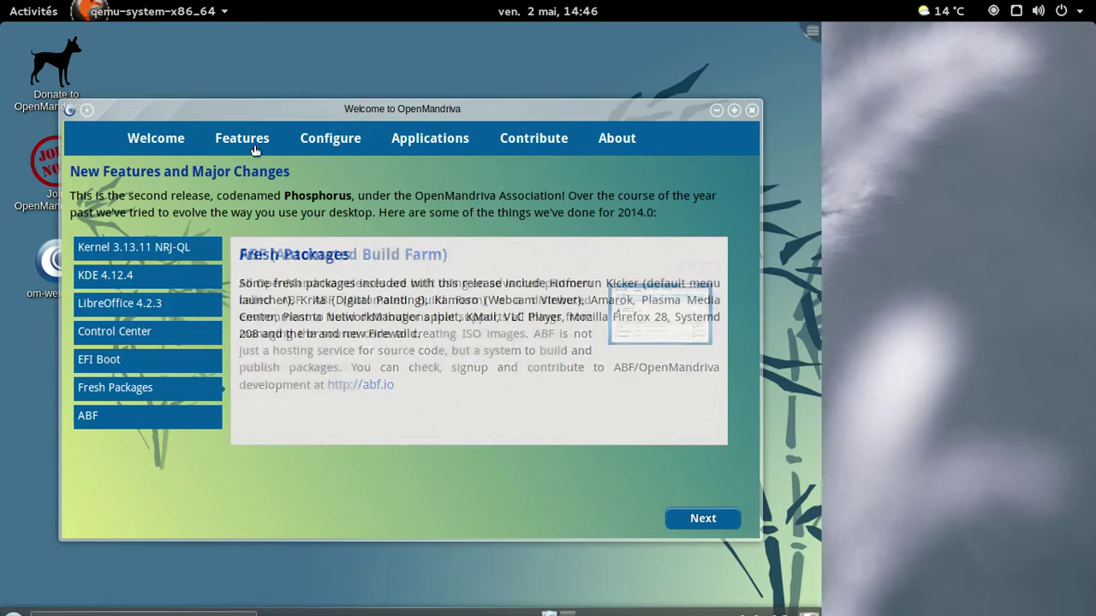
- Go through the remaining welcome pages from Configure to Contribute and finish the welcome assistant
{"action": "left_click", "coordinate": [702, 521]}
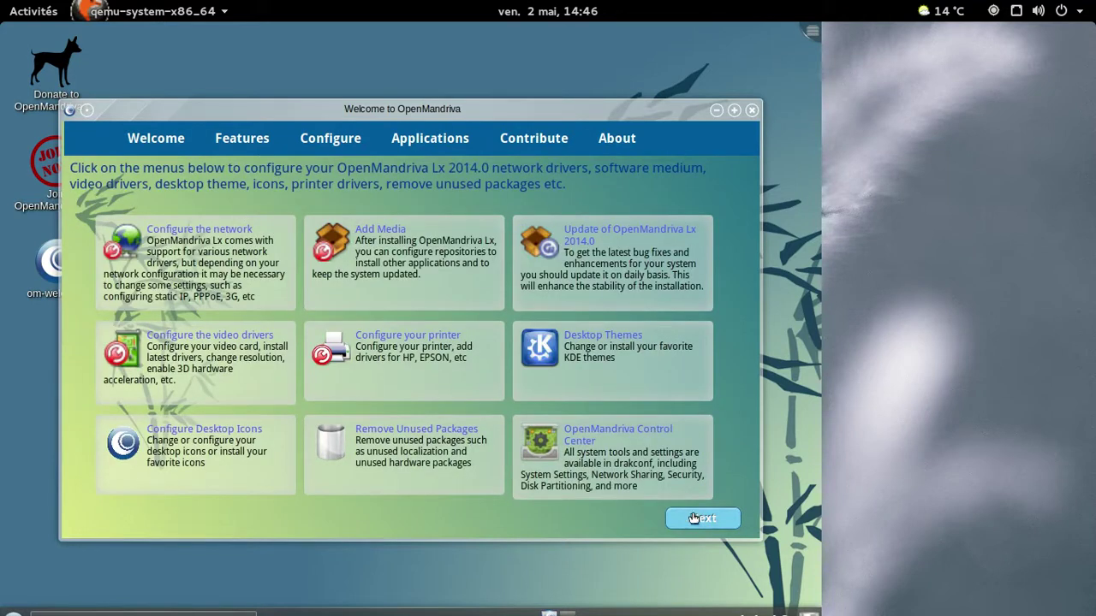
{"action": "left_click", "coordinate": [693, 519]}
{"action": "left_click", "coordinate": [693, 519]}
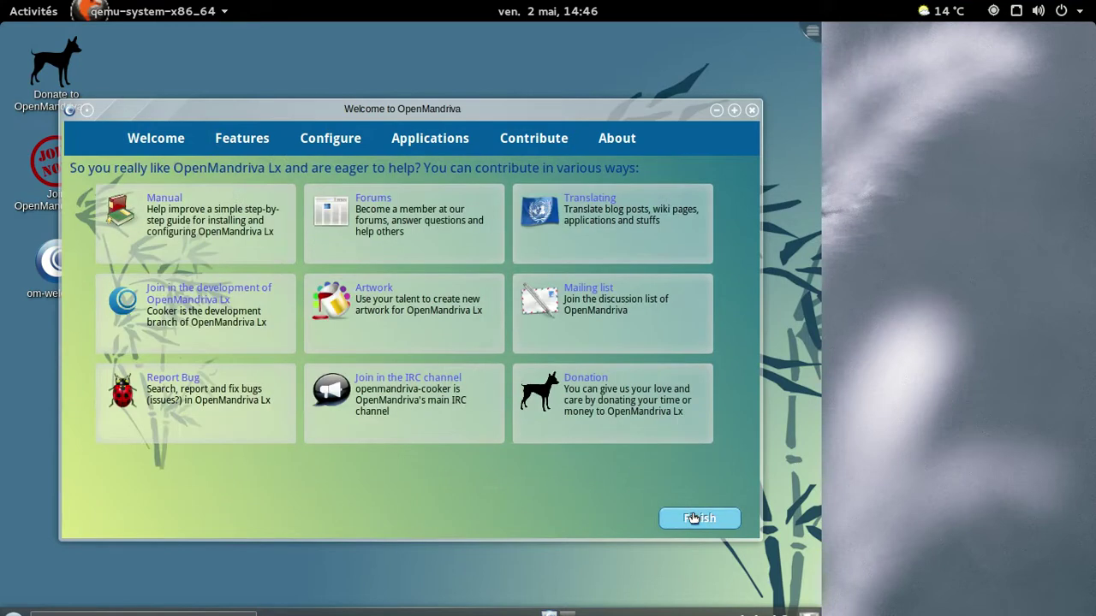
{"action": "left_click", "coordinate": [694, 518]}
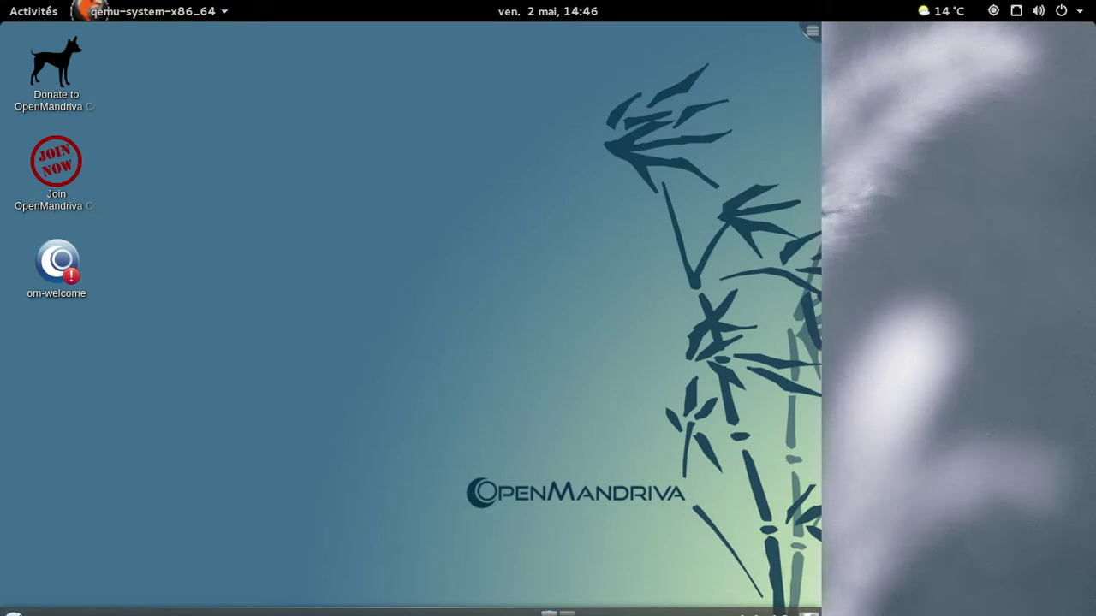
- Open the application launcher and look through its application categories from Bureautique to Éducatif
{"action": "key", "text": "alt+F1"}
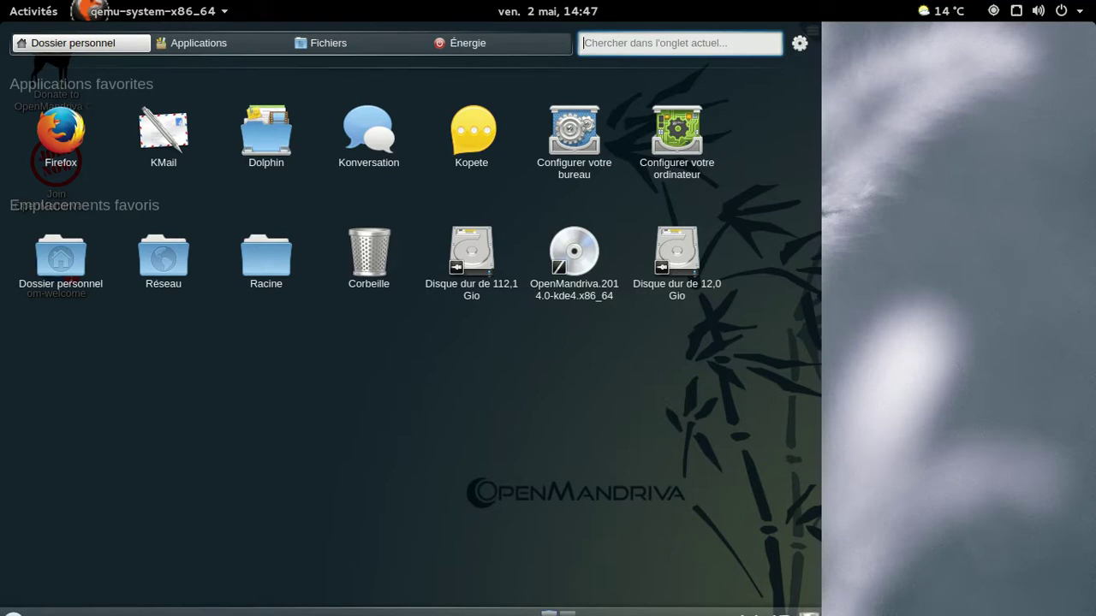
{"action": "left_click", "coordinate": [193, 49]}
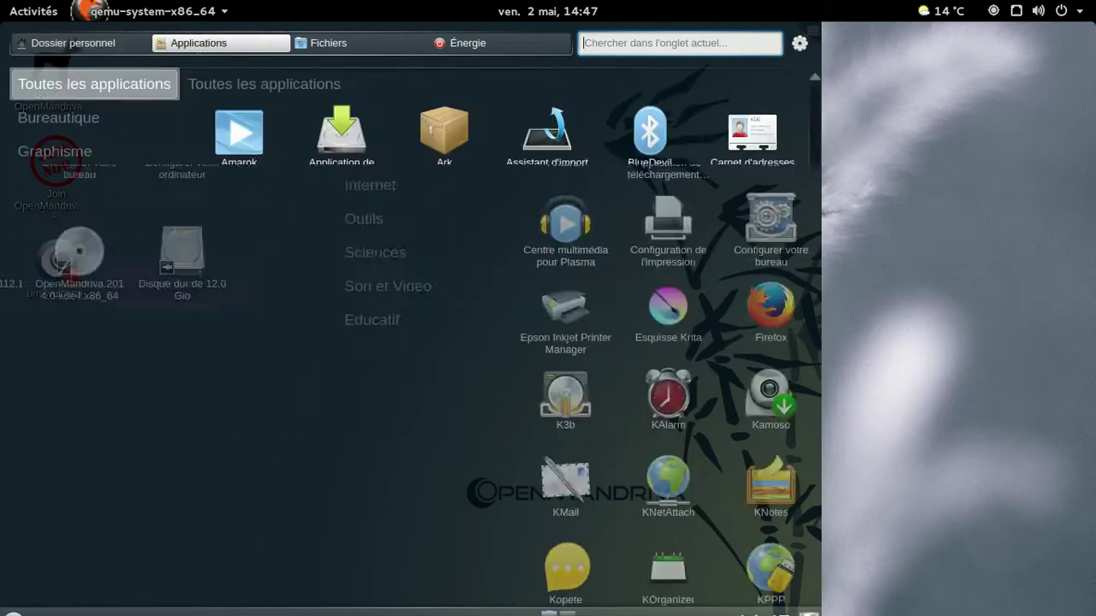
{"action": "left_click", "coordinate": [146, 128]}
{"action": "left_click", "coordinate": [107, 166]}
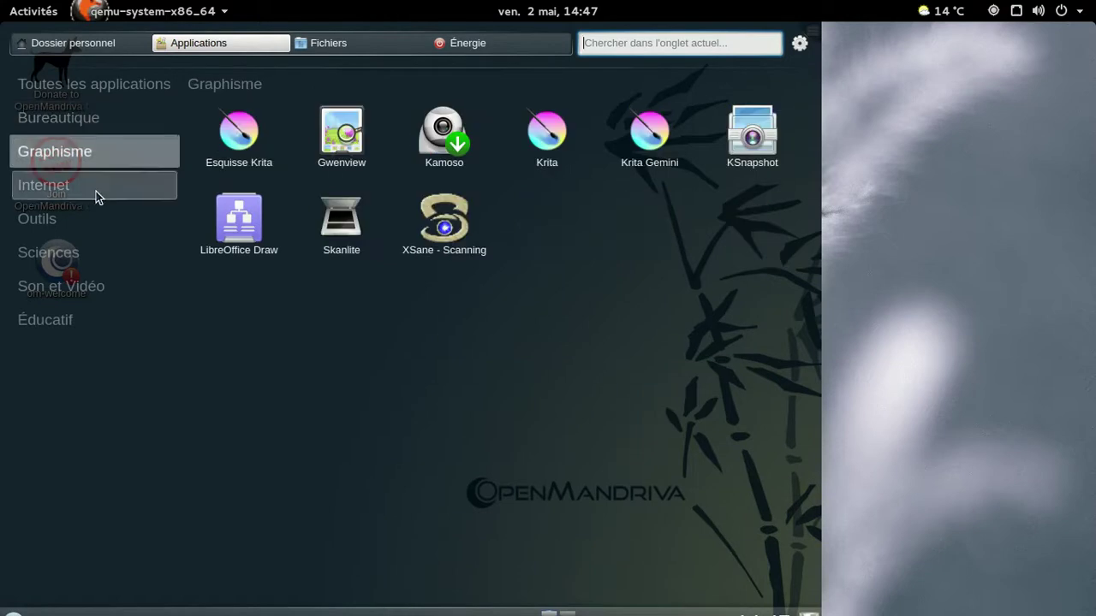
{"action": "left_click", "coordinate": [95, 191]}
{"action": "left_click", "coordinate": [70, 246]}
{"action": "left_click", "coordinate": [69, 225]}
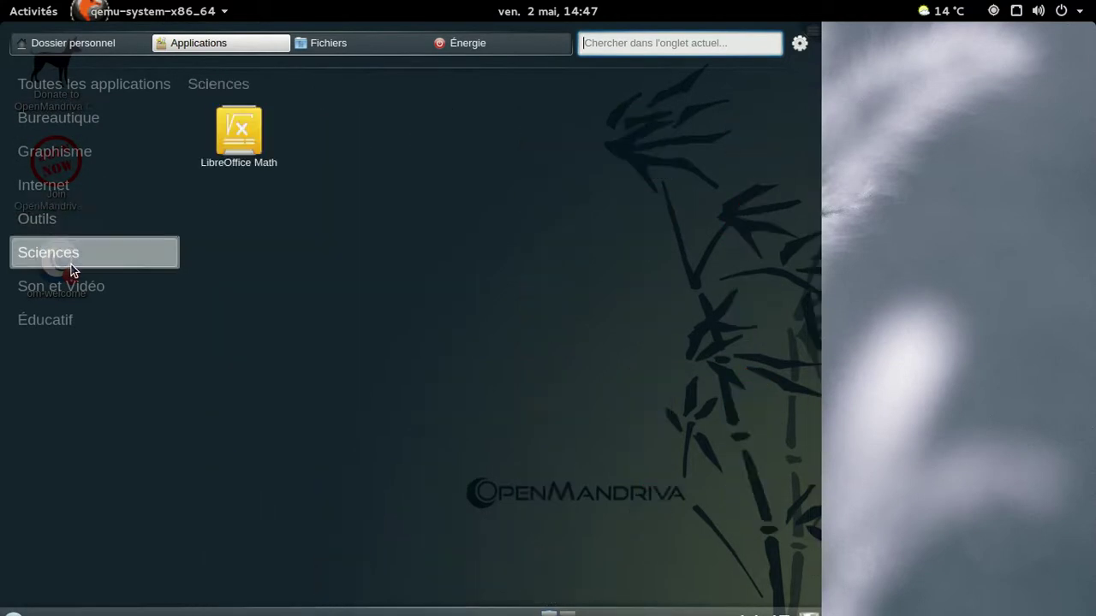
{"action": "mouse_move", "coordinate": [69, 312]}
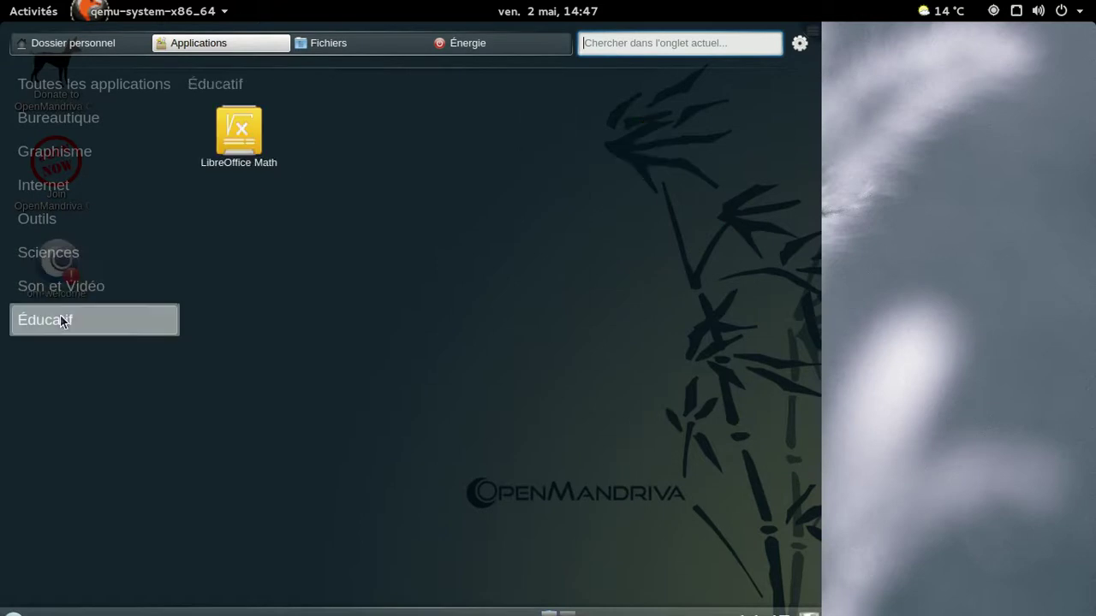
- Examine the launcher's Fichiers and Énergie sections, and the Bureautique and Graphisme application categories
{"action": "left_click", "coordinate": [329, 45]}
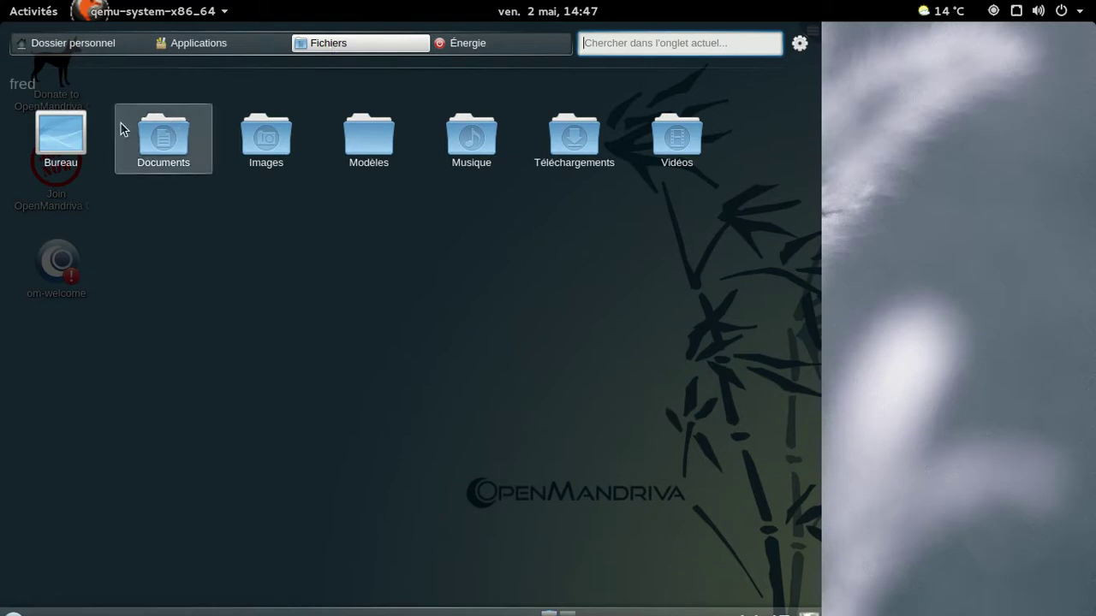
{"action": "left_click", "coordinate": [476, 46]}
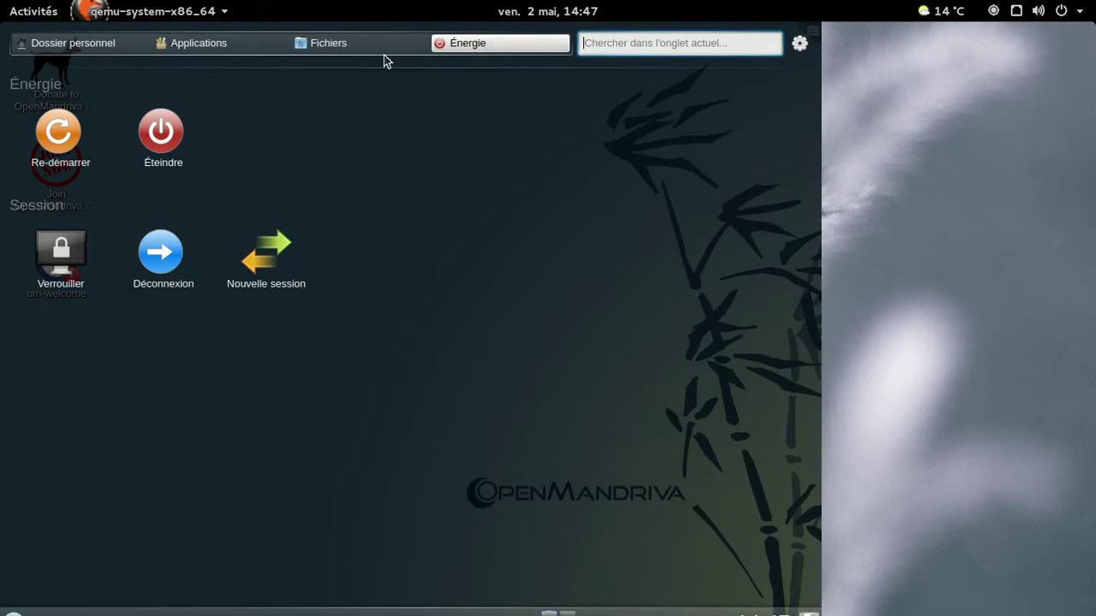
{"action": "left_click", "coordinate": [355, 50]}
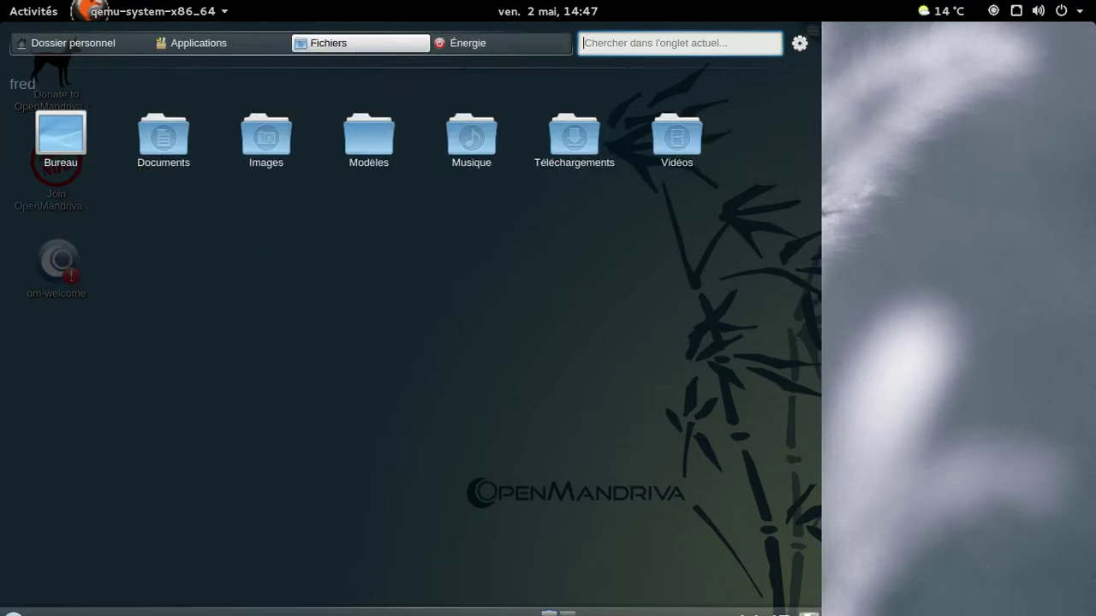
{"action": "left_click", "coordinate": [228, 50]}
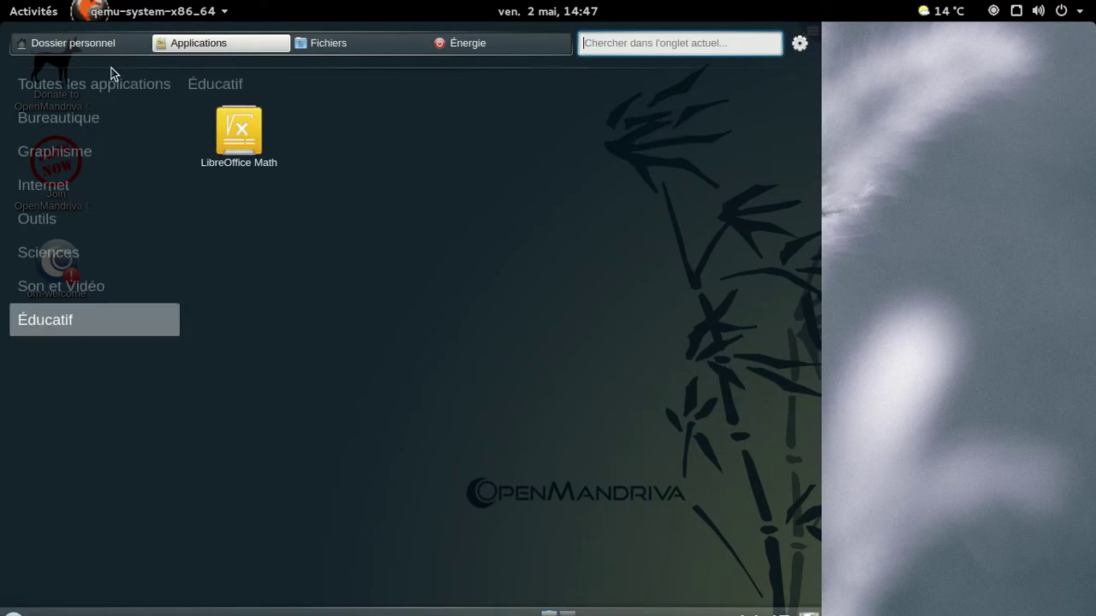
{"action": "left_click", "coordinate": [82, 117]}
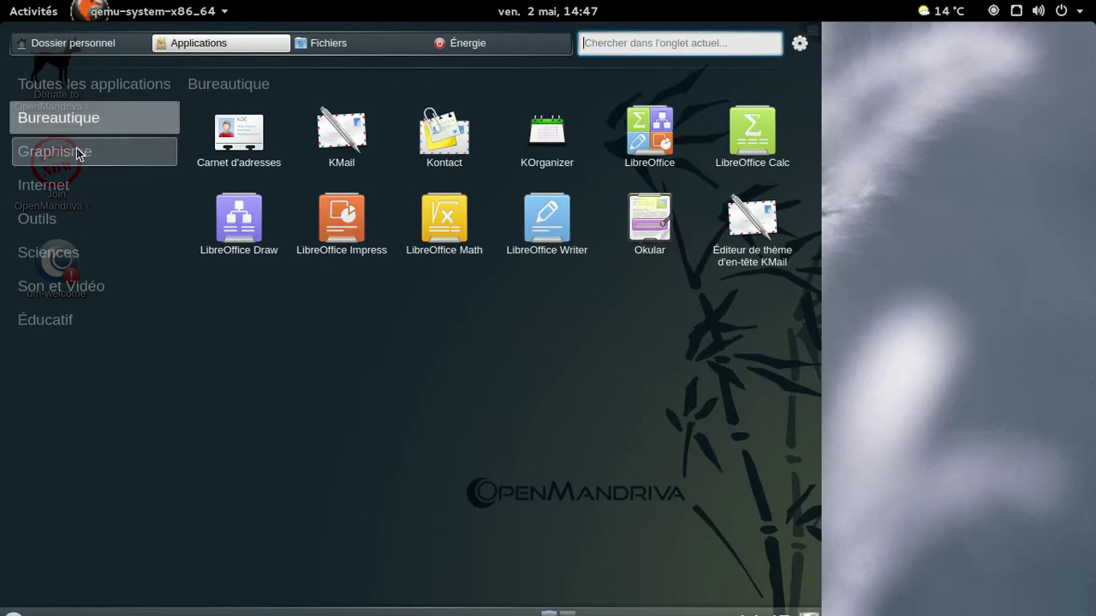
{"action": "left_click", "coordinate": [78, 151]}
- Launch Configurer votre ordinateur from the Outils category and authenticate with the root password
{"action": "left_click", "coordinate": [64, 224]}
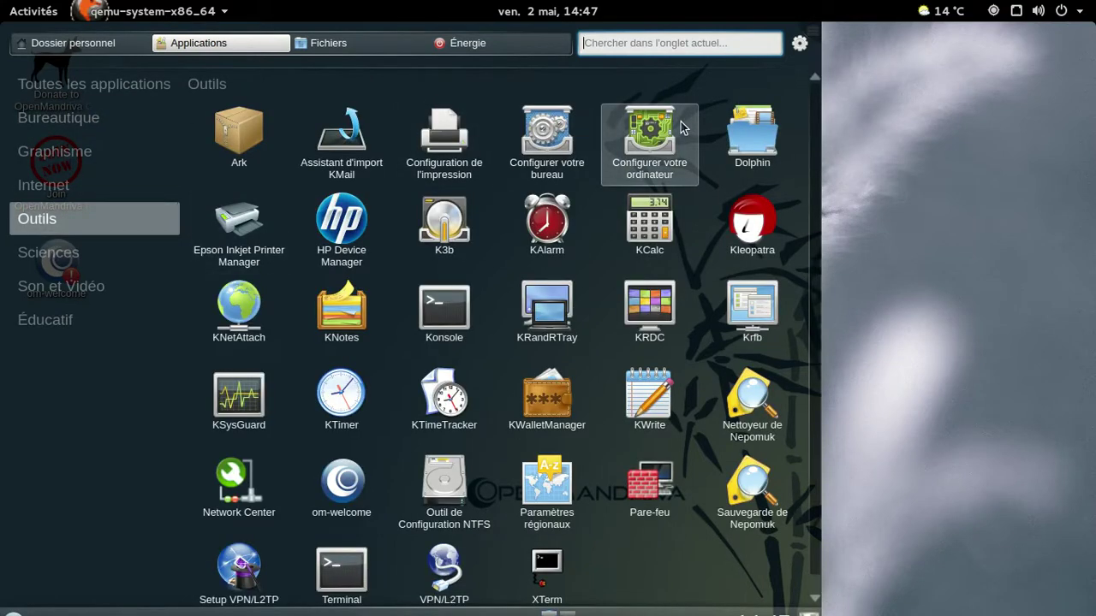
{"action": "left_click", "coordinate": [656, 158]}
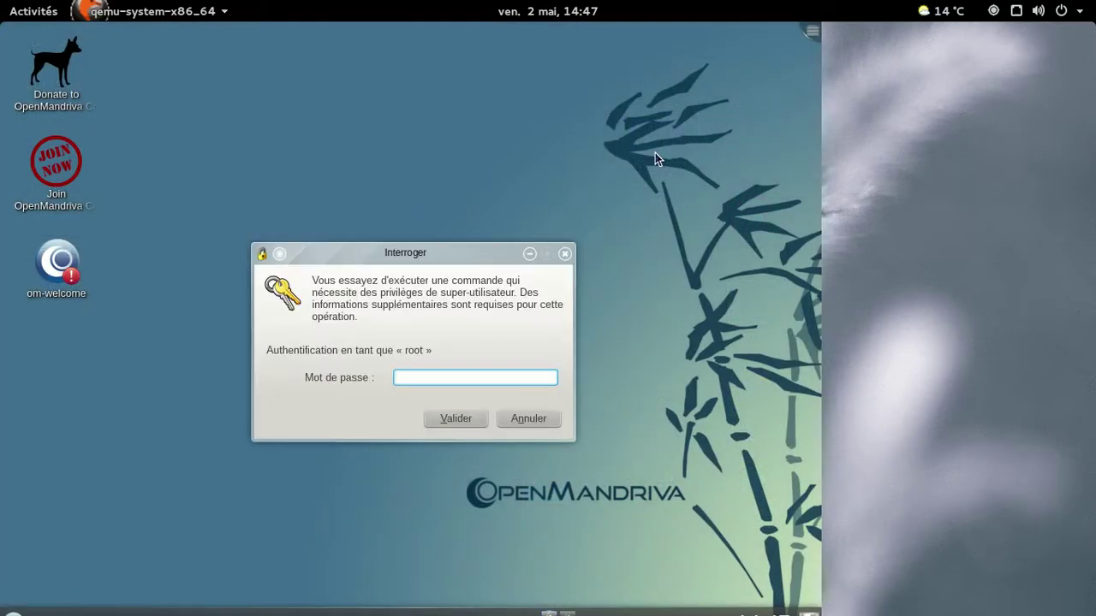
{"action": "type", "text": "*********"}
{"action": "key", "text": "Return"}
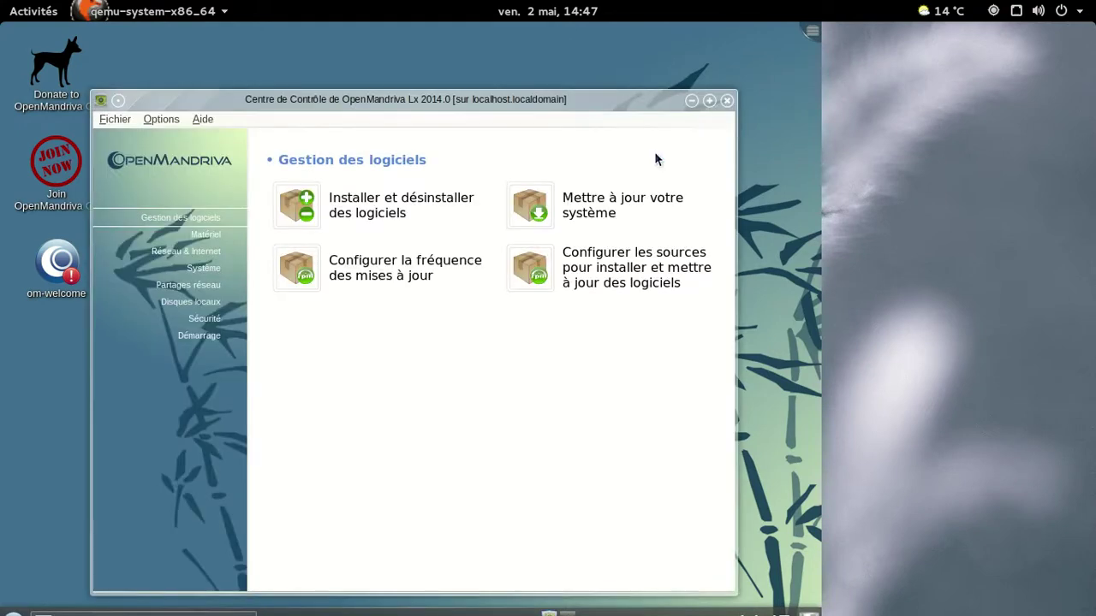
- In the Matériel display server configuration, select the 1024x768 resolution, accept it and quit the configuration
{"action": "left_click", "coordinate": [201, 238]}
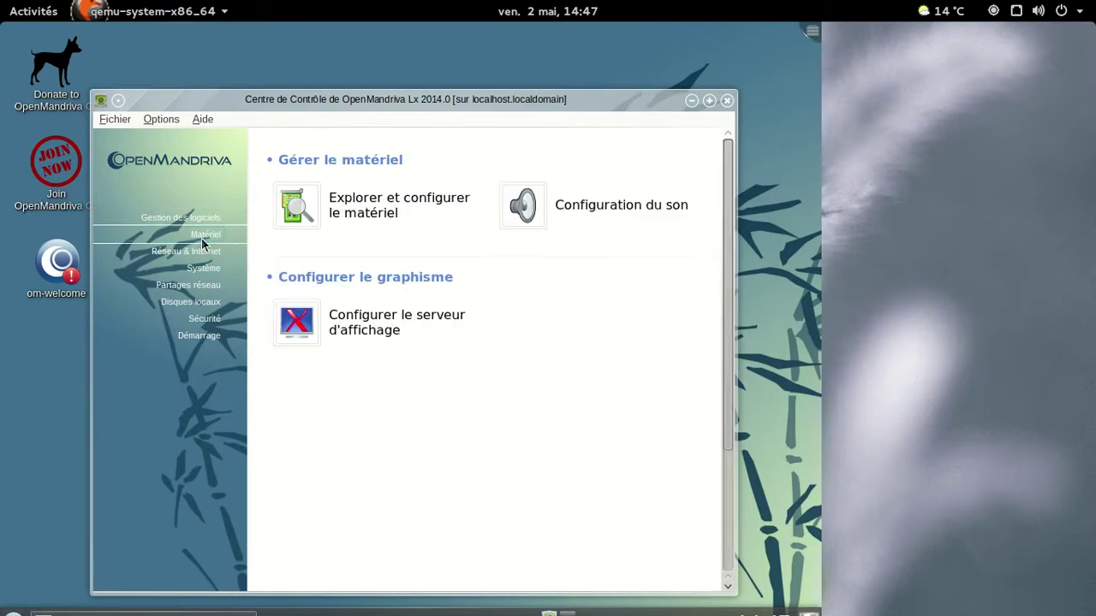
{"action": "left_click", "coordinate": [363, 316]}
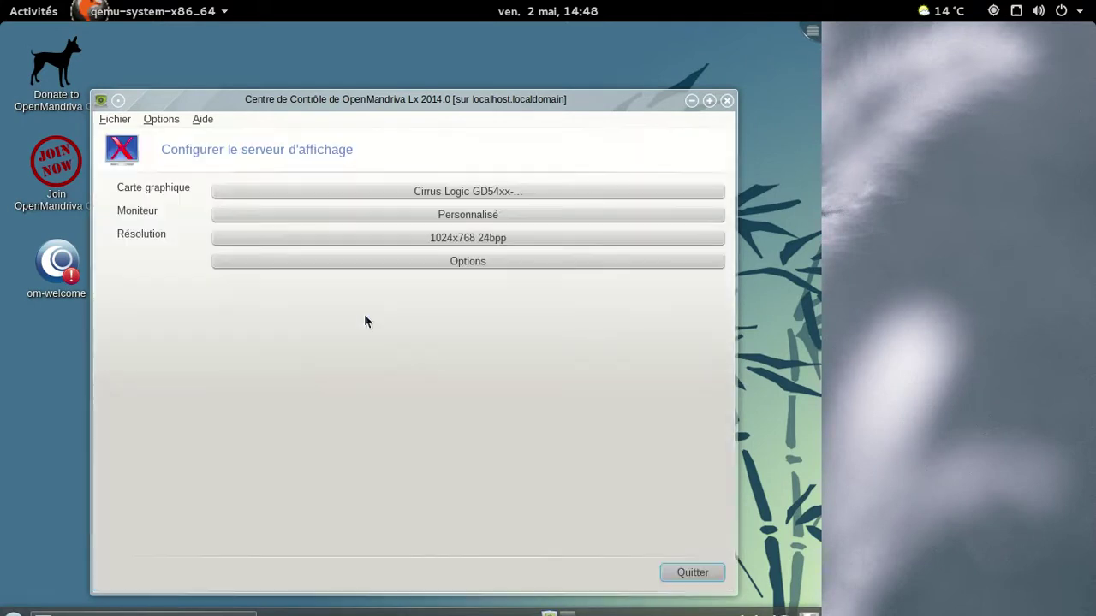
{"action": "left_click", "coordinate": [477, 238]}
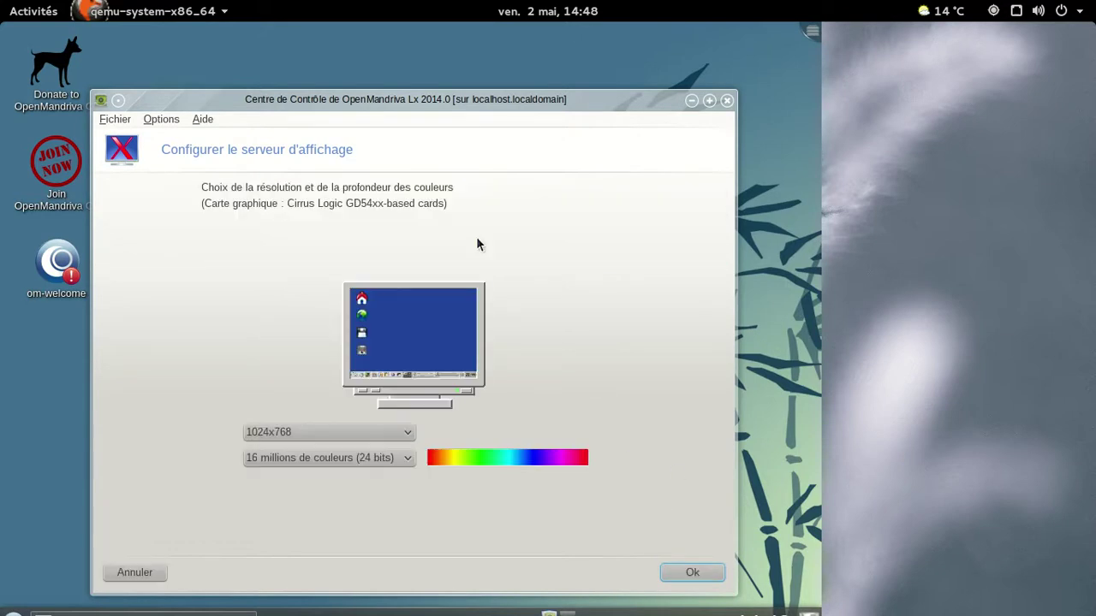
{"action": "left_click", "coordinate": [370, 431]}
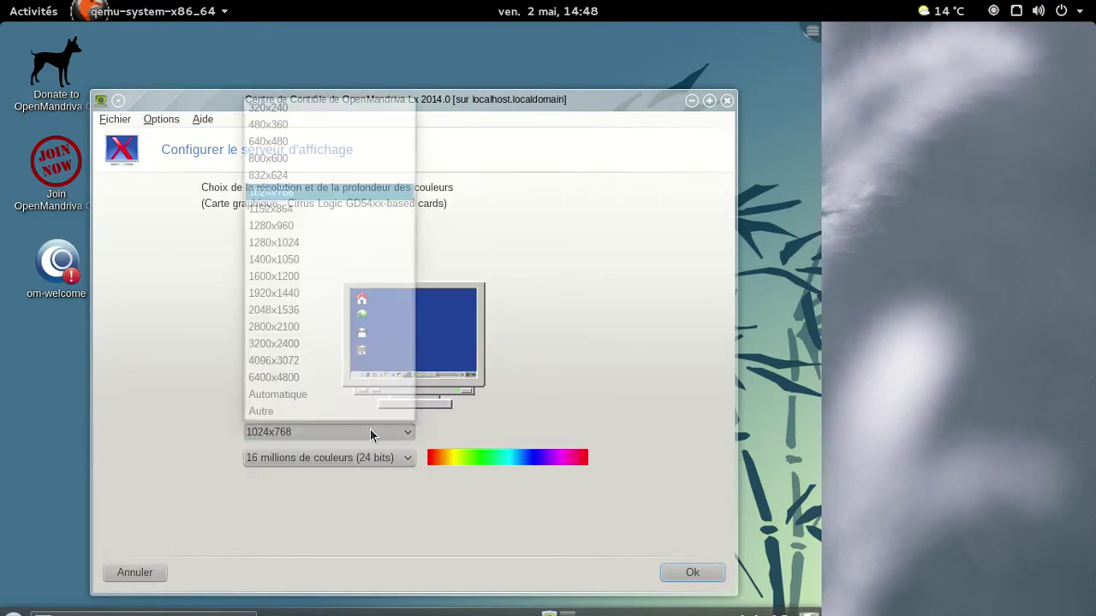
{"action": "left_click", "coordinate": [300, 193]}
{"action": "left_click", "coordinate": [689, 573]}
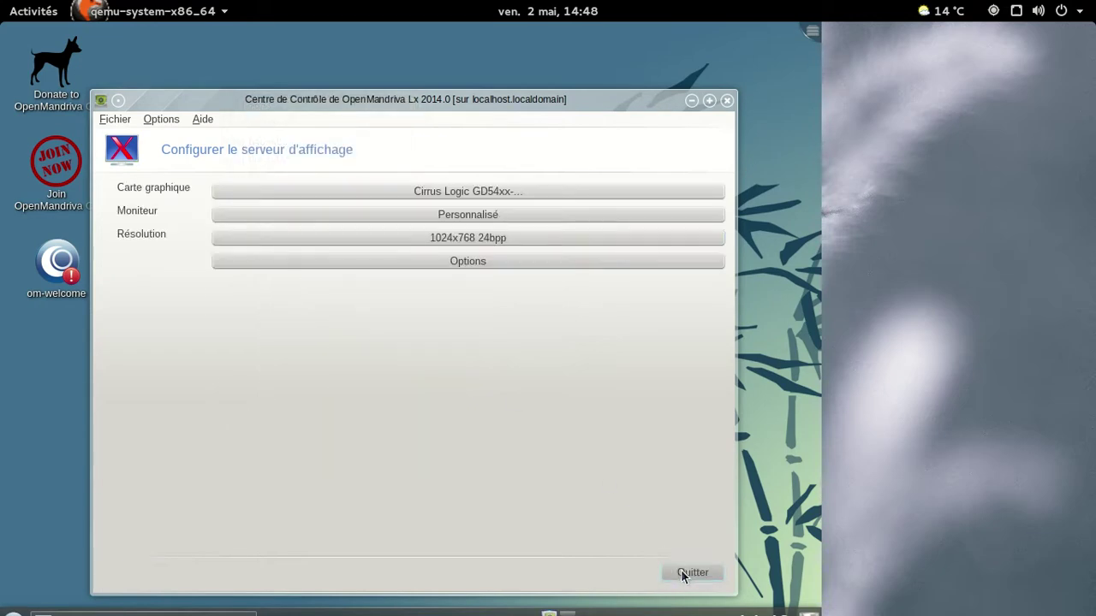
{"action": "left_click", "coordinate": [689, 573]}
{"action": "left_click", "coordinate": [686, 574]}
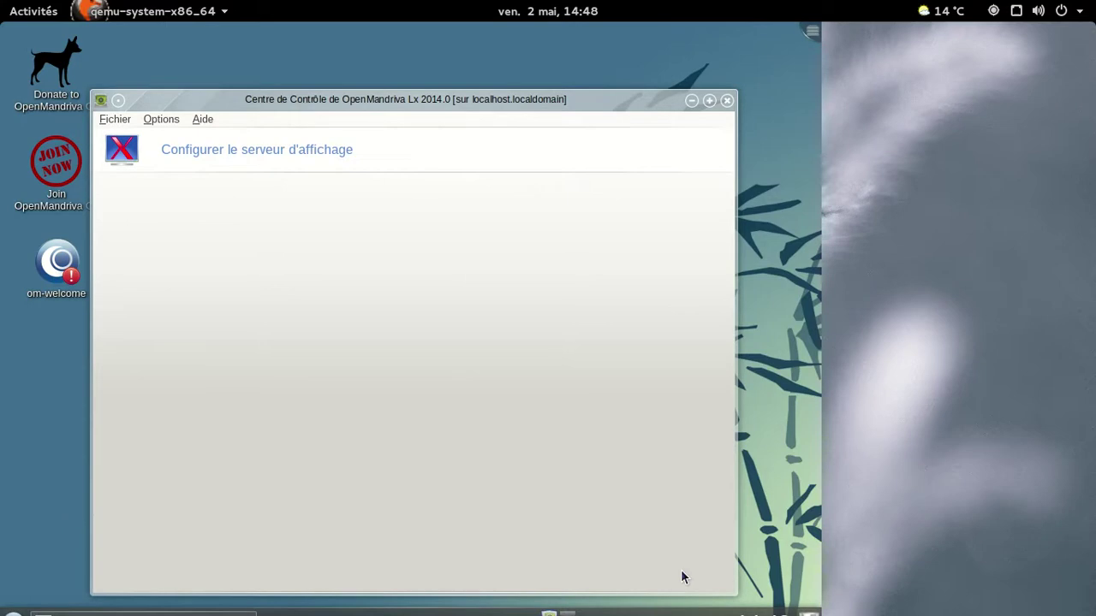
{"action": "left_click", "coordinate": [704, 580]}
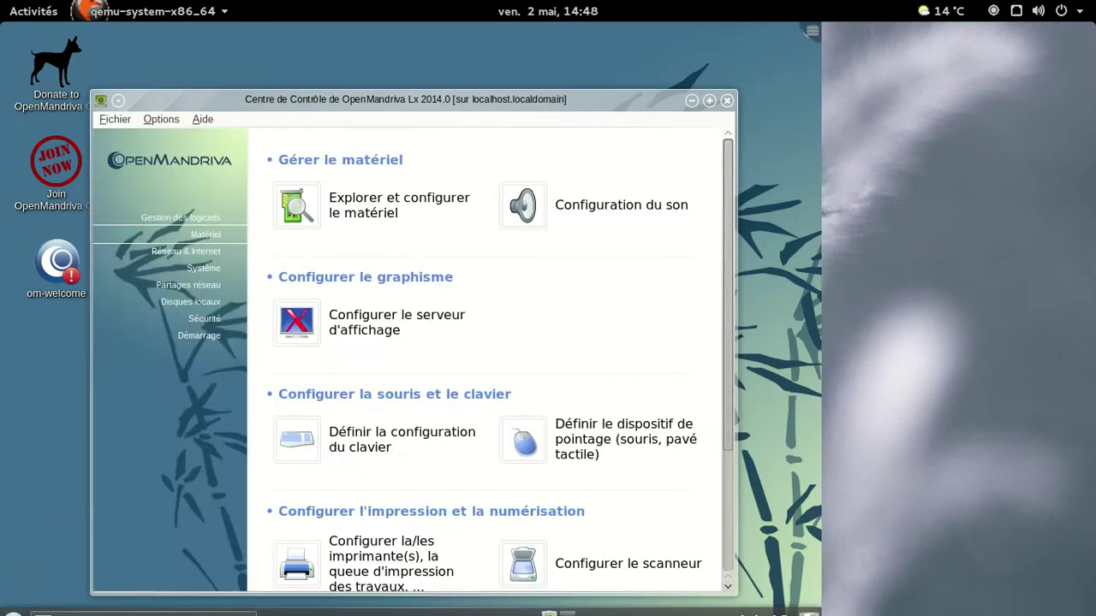
- Switch the virtual machine's console away and back to refit its display, and look through the Matériel settings
{"action": "key", "text": "ctrl+alt+2"}
{"action": "key", "text": "ctrl+alt+1"}
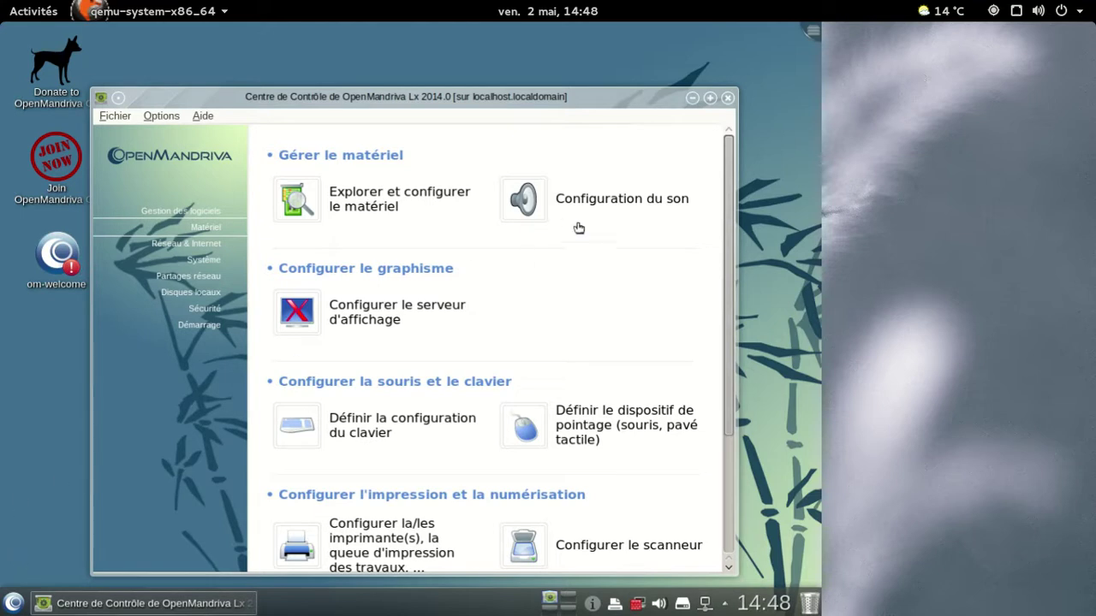
{"action": "left_click_drag", "start_coordinate": [727, 152], "coordinate": [731, 303]}
- View the configured software media sources under Gestion des logiciels and close the list
{"action": "left_click", "coordinate": [213, 212]}
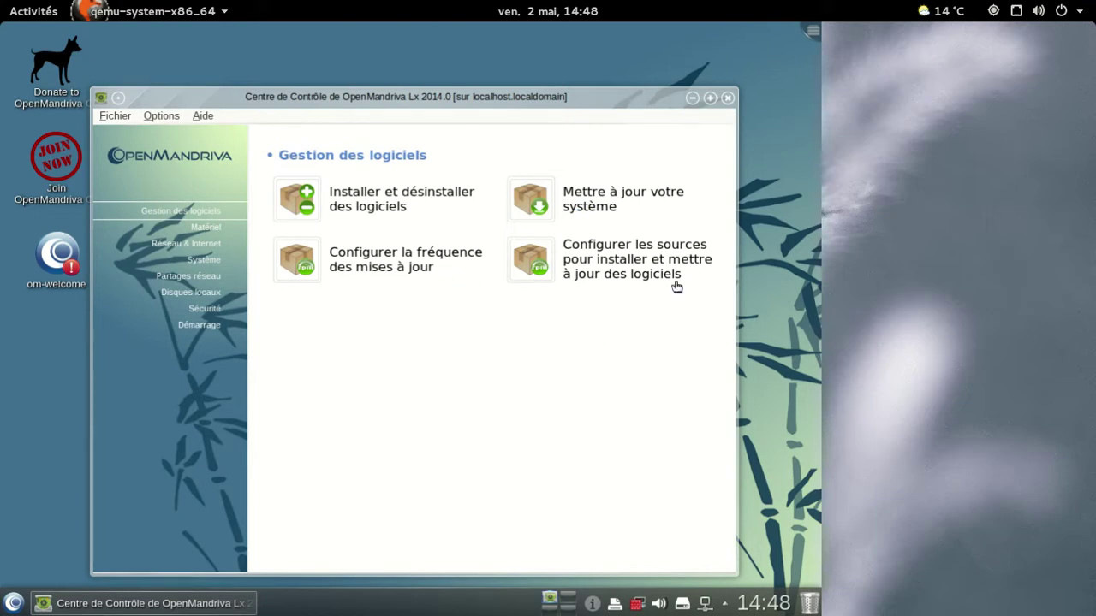
{"action": "left_click", "coordinate": [601, 245]}
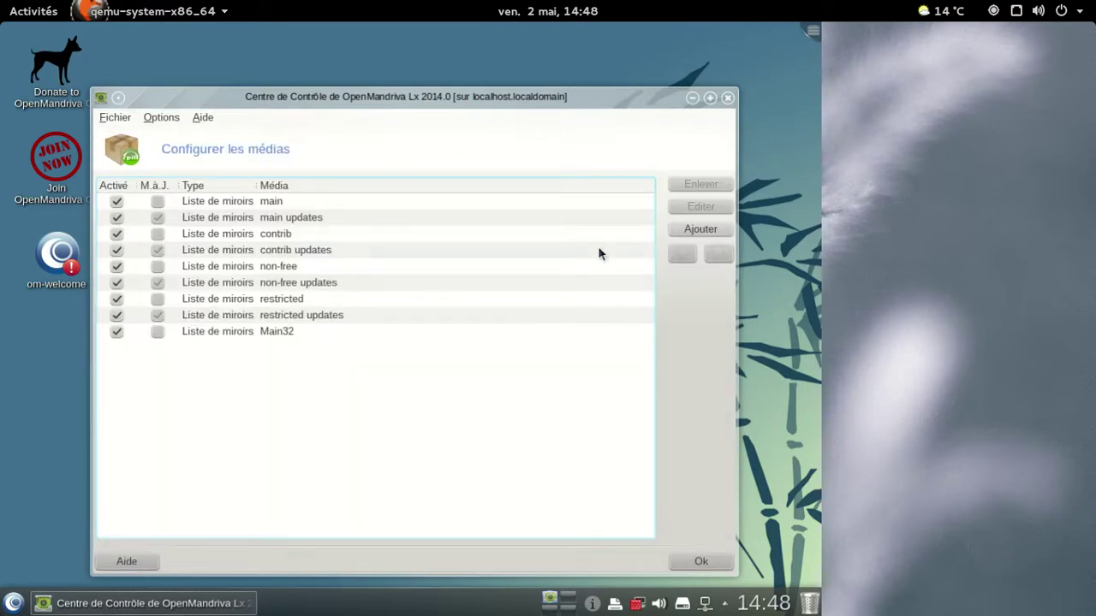
{"action": "left_click", "coordinate": [701, 562]}
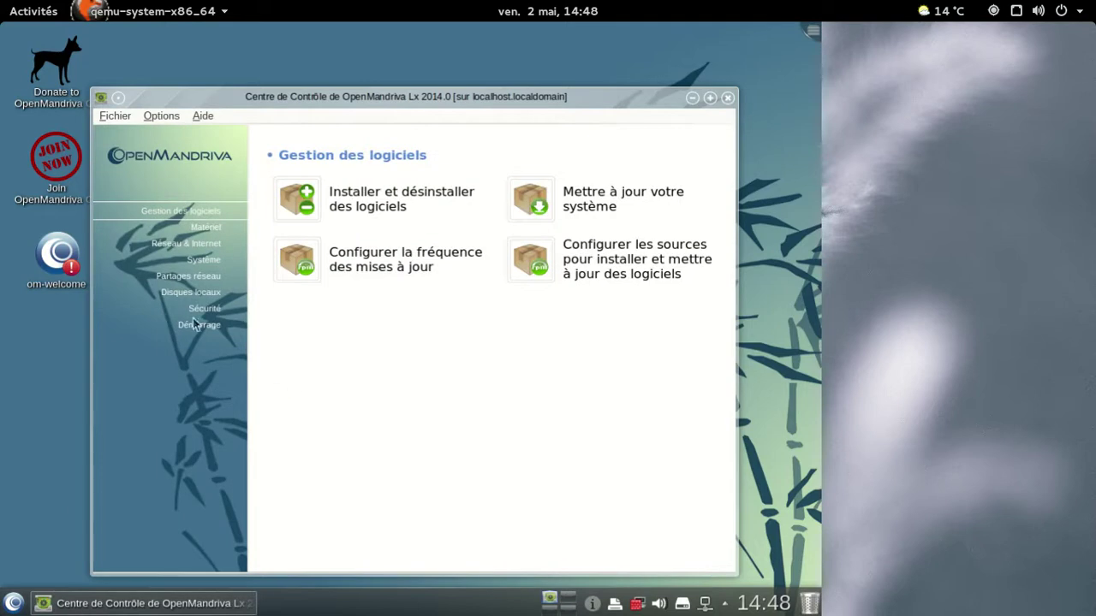
- View the zones and services in the personal firewall configuration under Sécurité and close that window
{"action": "left_click", "coordinate": [197, 307]}
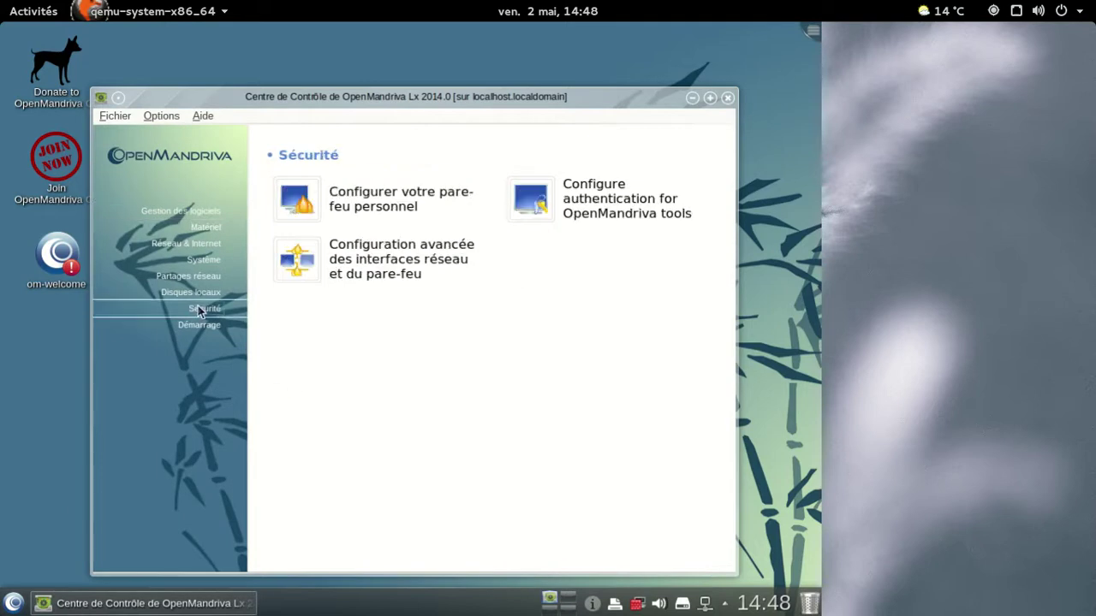
{"action": "left_click", "coordinate": [354, 209]}
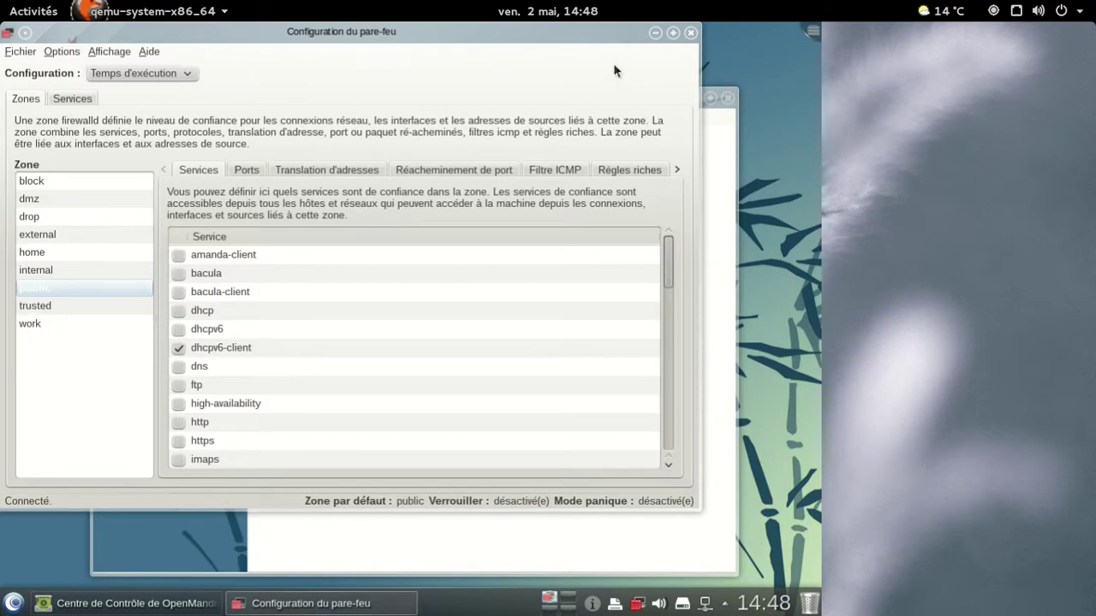
{"action": "left_click", "coordinate": [691, 32]}
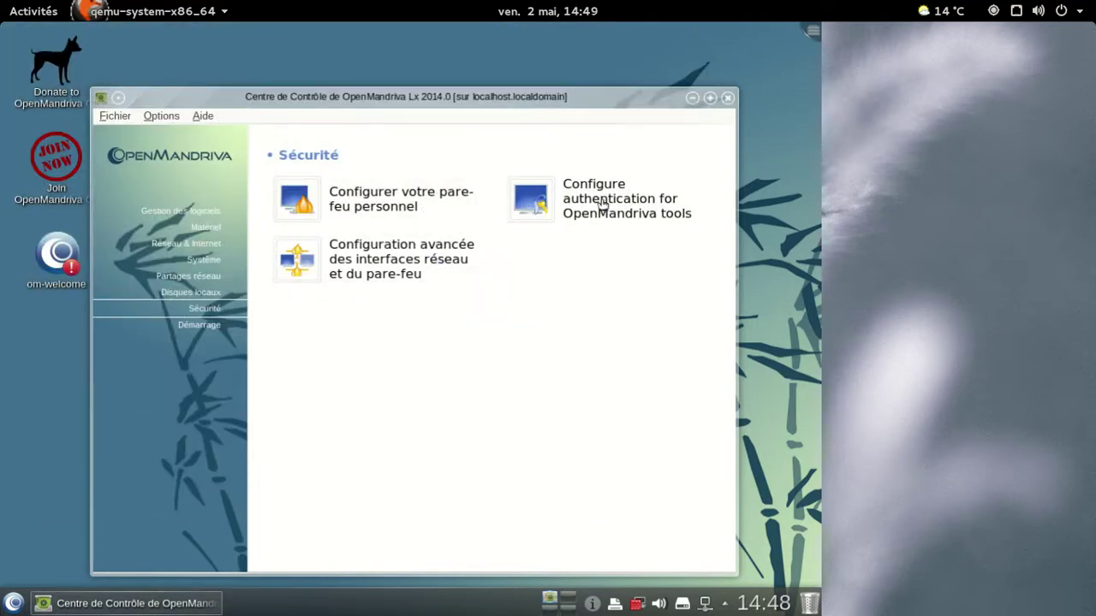
- Look over Disques locaux, review the list of system services under Système to its end, and accept it
{"action": "left_click", "coordinate": [191, 293]}
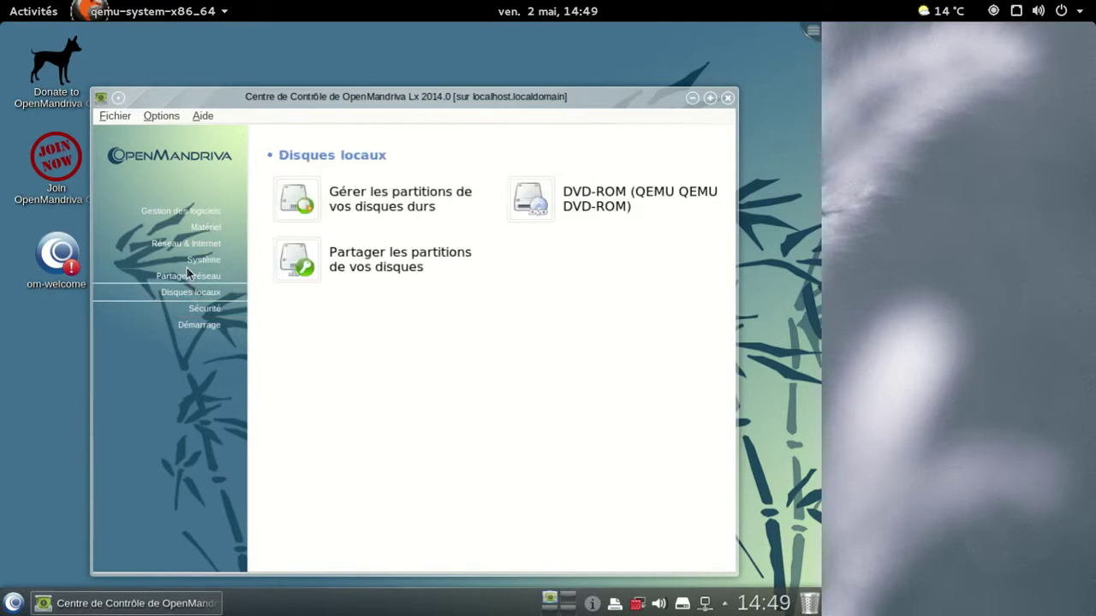
{"action": "left_click", "coordinate": [186, 266]}
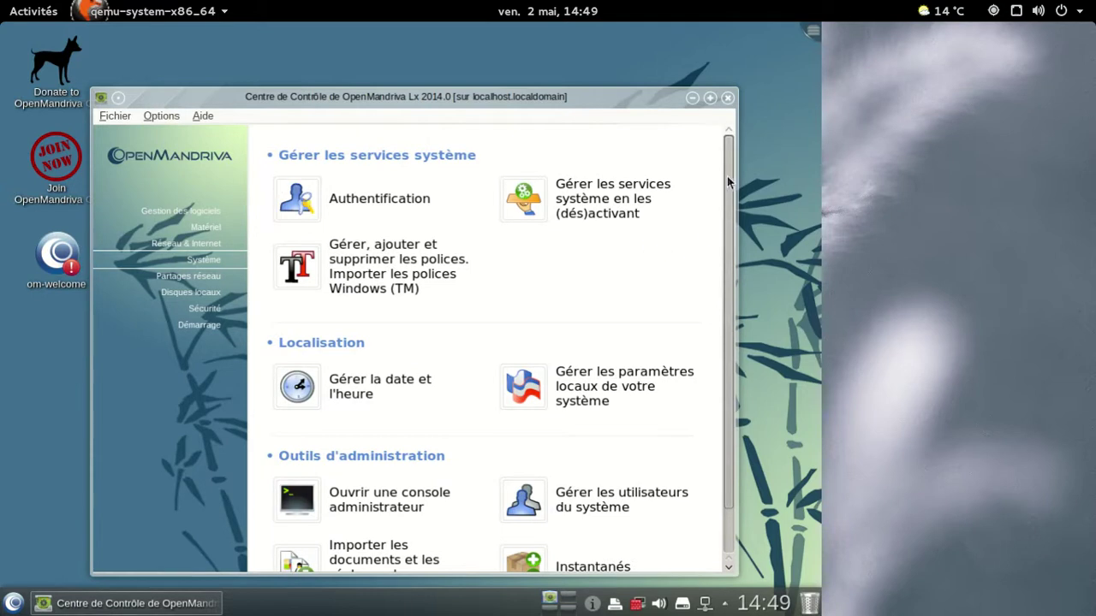
{"action": "mouse_move", "coordinate": [729, 182]}
{"action": "left_mouse_down"}
{"action": "mouse_move", "coordinate": [738, 330]}
{"action": "mouse_move", "coordinate": [725, 176]}
{"action": "left_mouse_up"}
{"action": "left_click", "coordinate": [514, 201]}
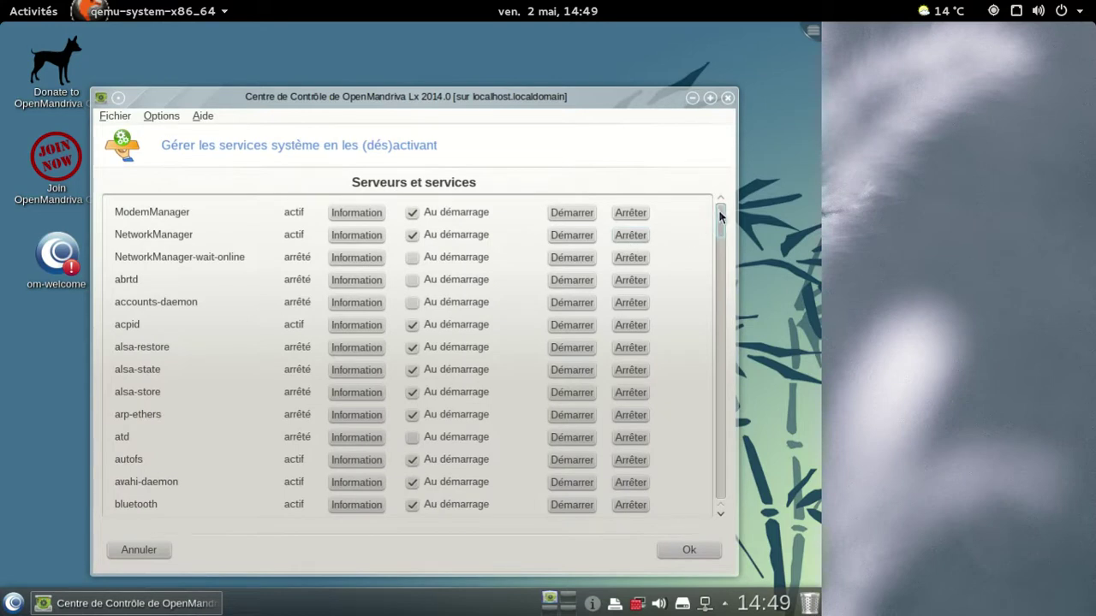
{"action": "left_click_drag", "start_coordinate": [719, 210], "coordinate": [719, 239]}
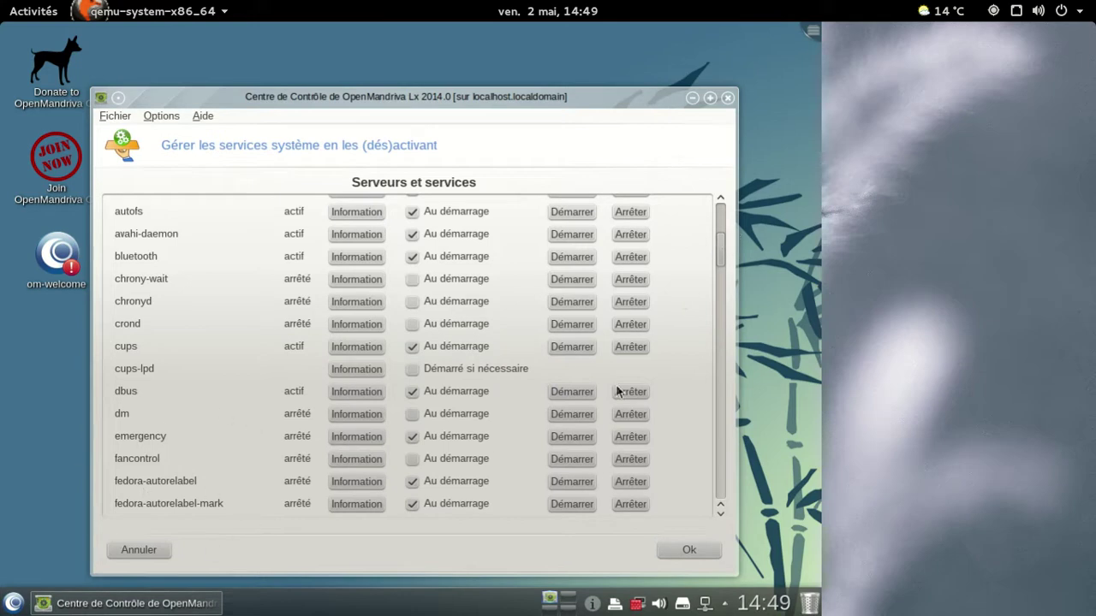
{"action": "left_click_drag", "start_coordinate": [722, 244], "coordinate": [737, 507]}
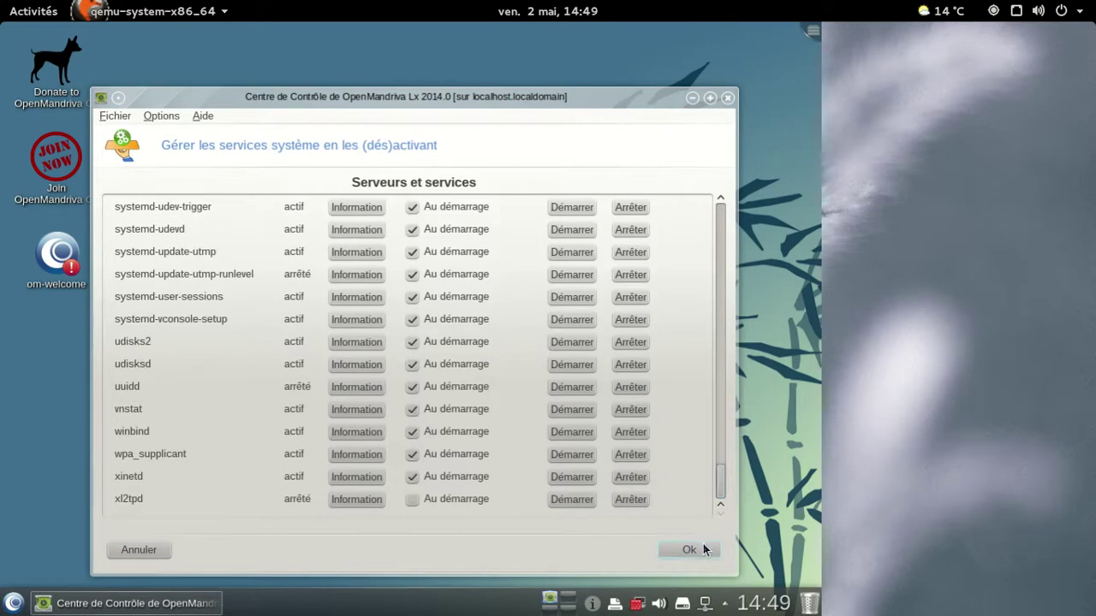
{"action": "left_click", "coordinate": [698, 549]}
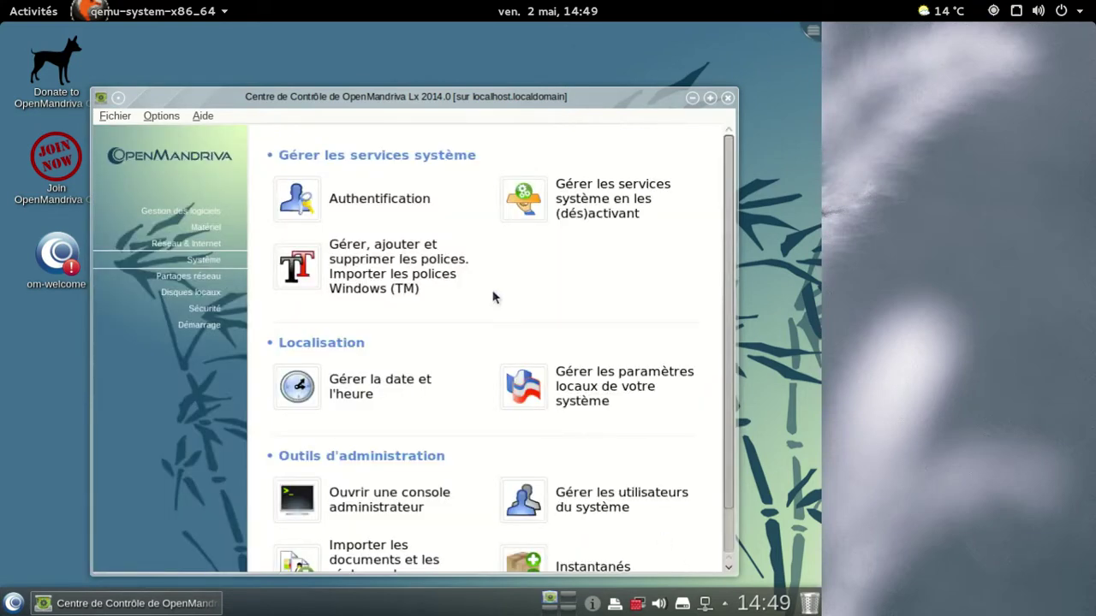
{"action": "scroll", "coordinate": [492, 298], "scroll_direction": "down", "scroll_amount": 1}
{"action": "scroll", "coordinate": [471, 308], "scroll_direction": "up", "scroll_amount": 1}
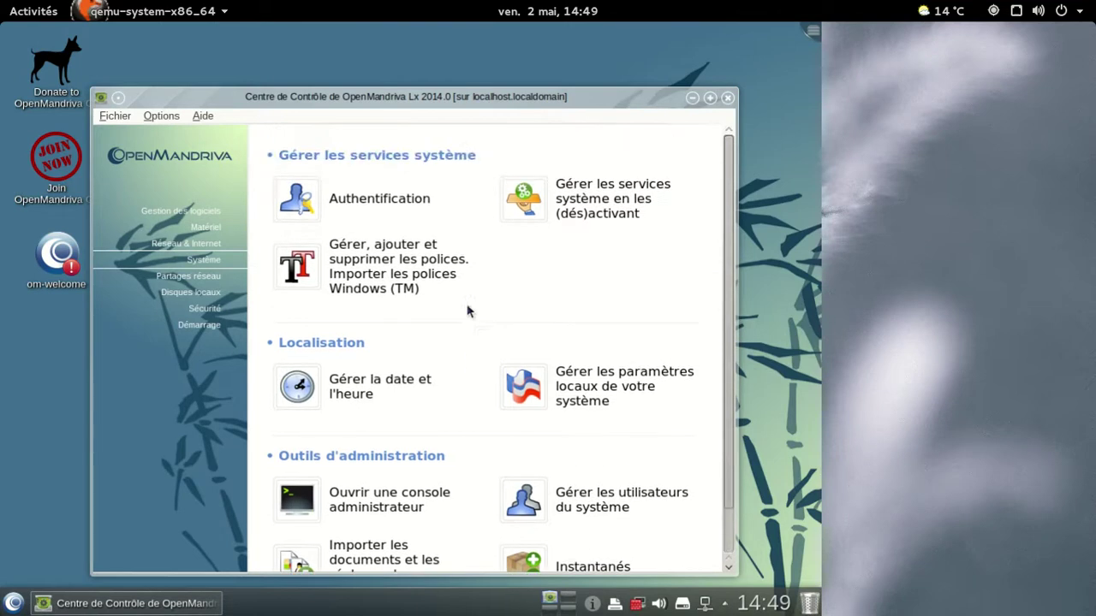
- Explore the detected hardware under Matériel, expanding Processeurs, Disques and Ponts et contrôleurs système, and close the Control Center
{"action": "left_click", "coordinate": [221, 229]}
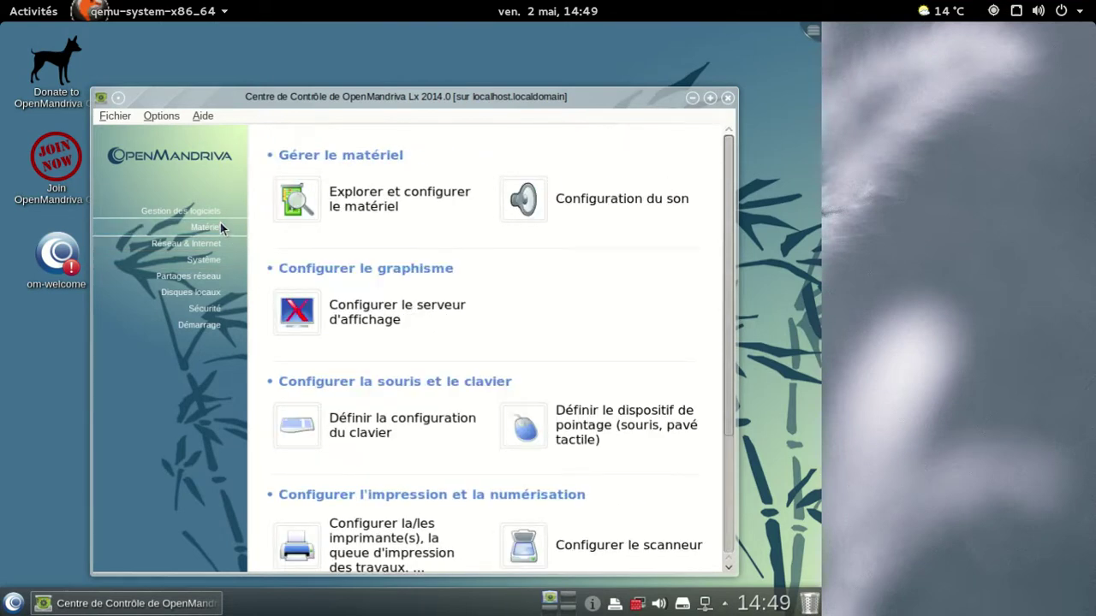
{"action": "left_click", "coordinate": [376, 193]}
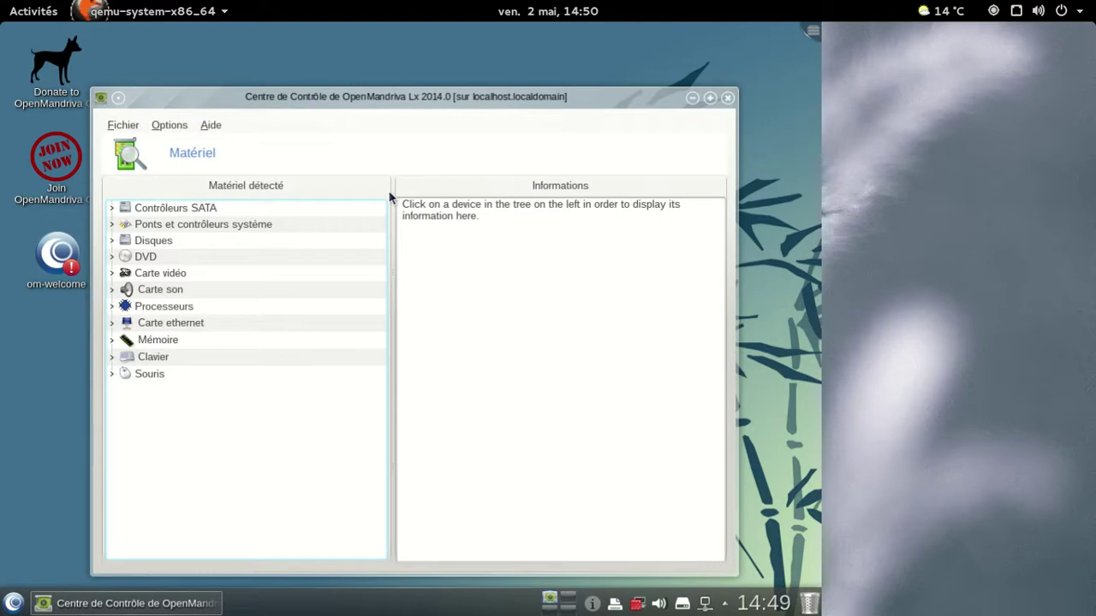
{"action": "left_click", "coordinate": [118, 310]}
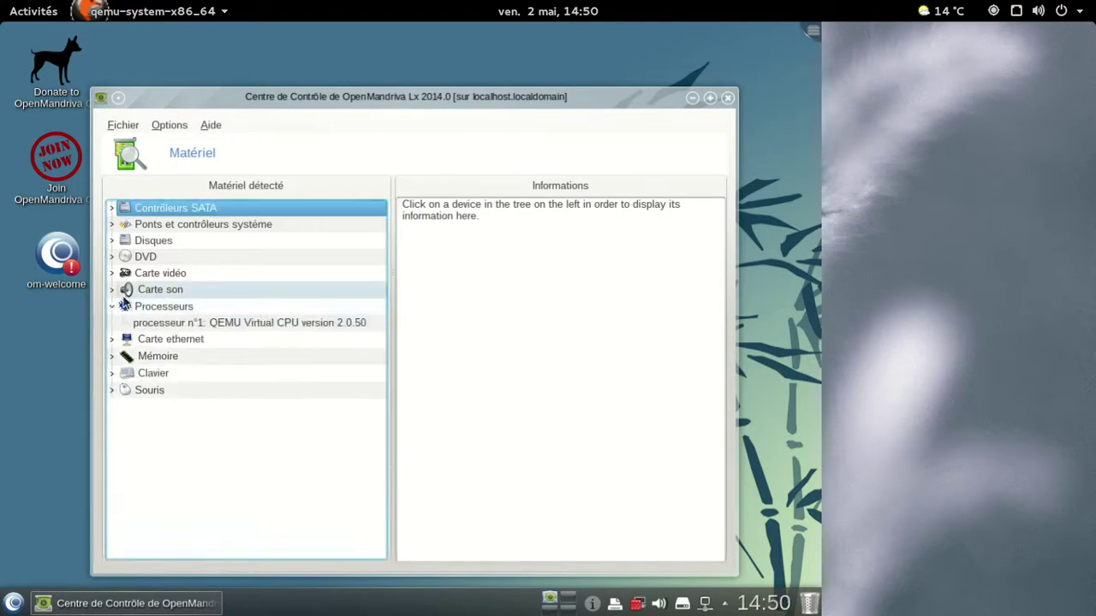
{"action": "left_click", "coordinate": [126, 293]}
{"action": "left_click", "coordinate": [150, 278]}
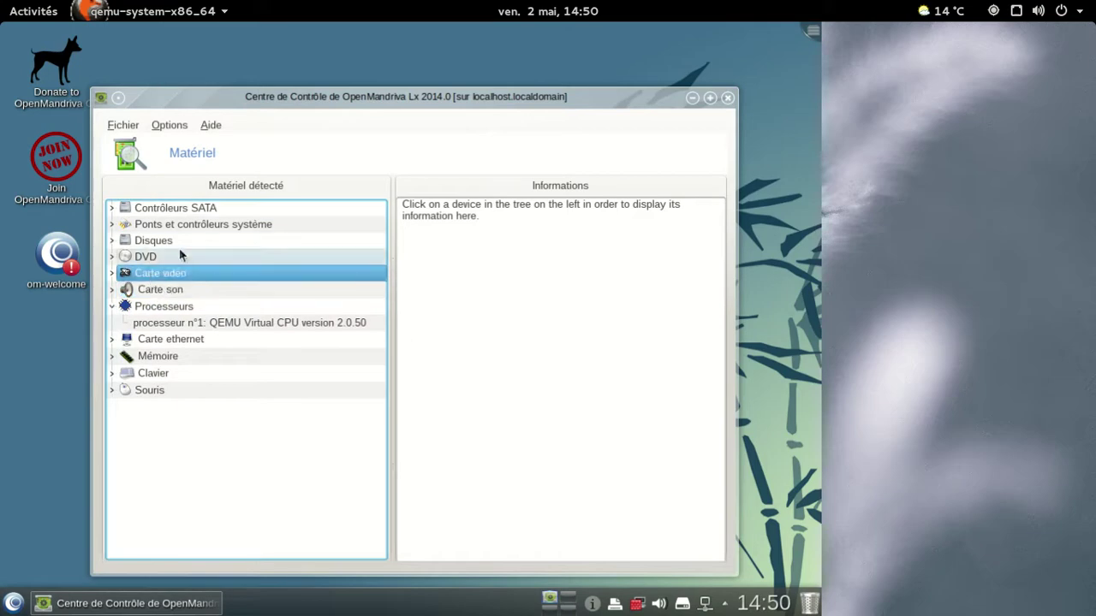
{"action": "left_click", "coordinate": [115, 241]}
{"action": "left_click", "coordinate": [115, 224]}
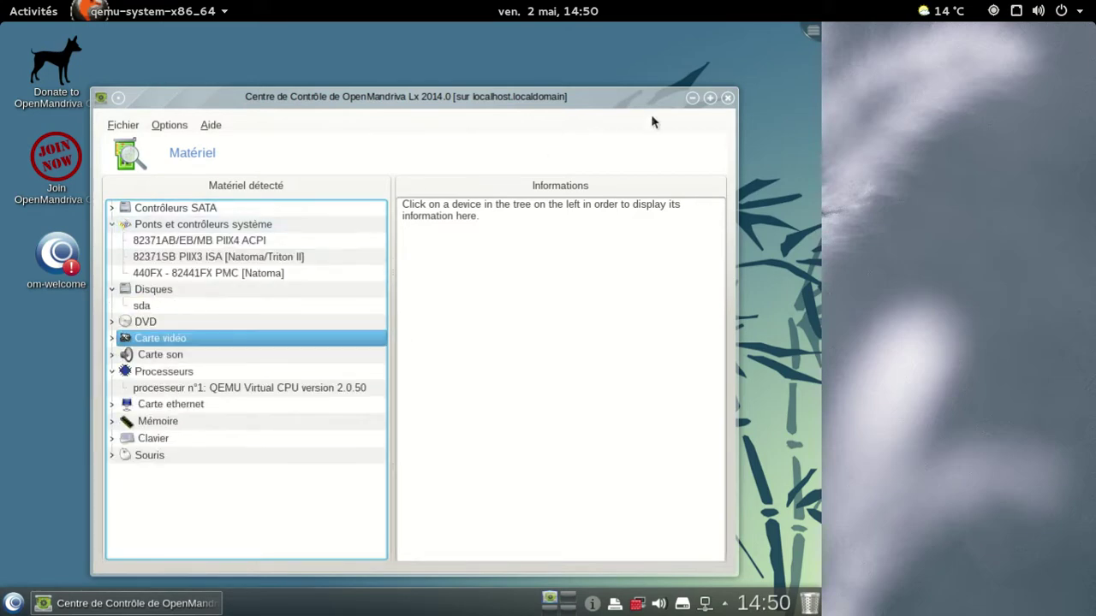
{"action": "left_click", "coordinate": [726, 98]}
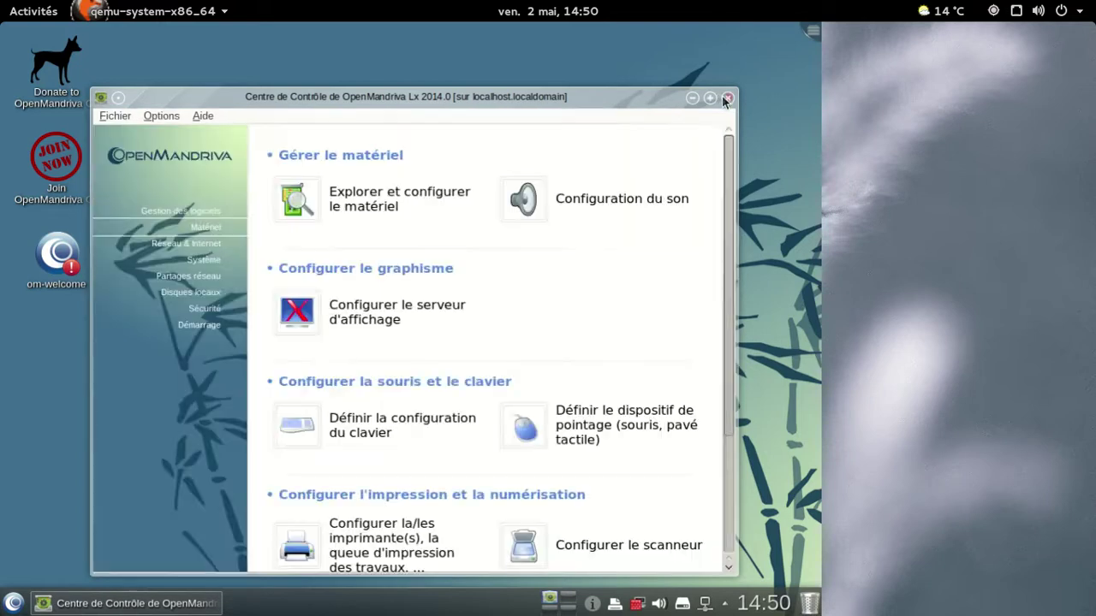
{"action": "left_click", "coordinate": [727, 99]}
- Launch LibreOffice Writer from the Bureautique category of the application launcher
{"action": "left_click", "coordinate": [15, 603]}
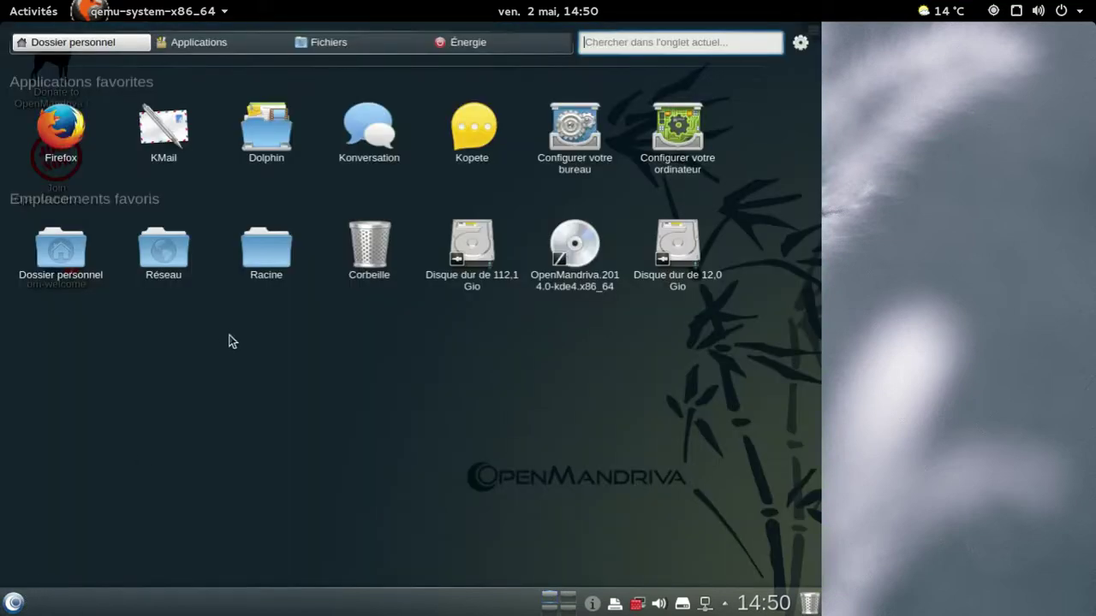
{"action": "left_click", "coordinate": [200, 45]}
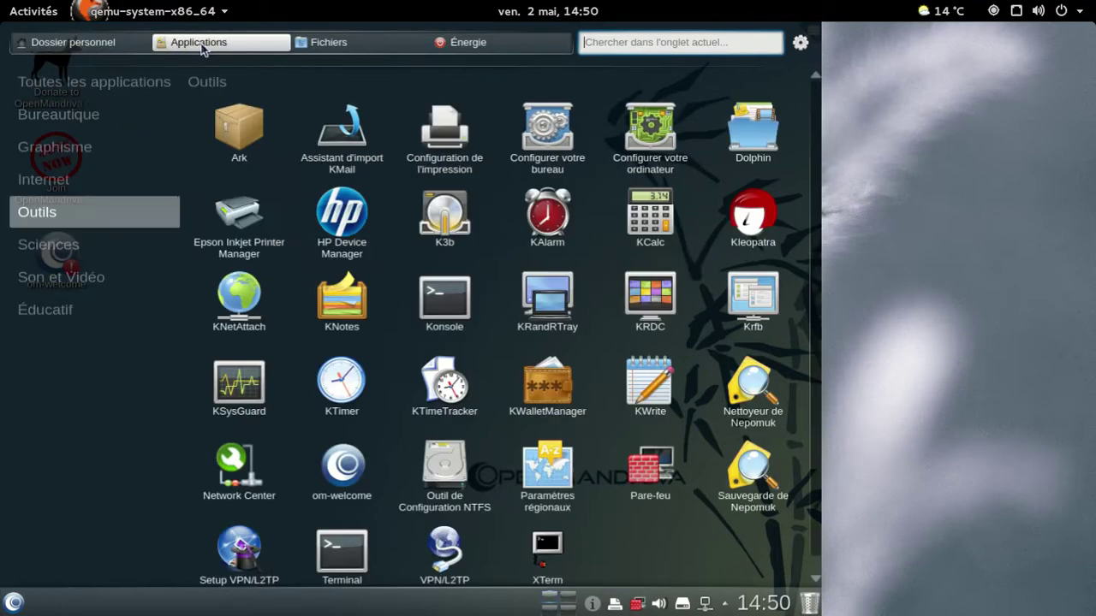
{"action": "left_click", "coordinate": [94, 118]}
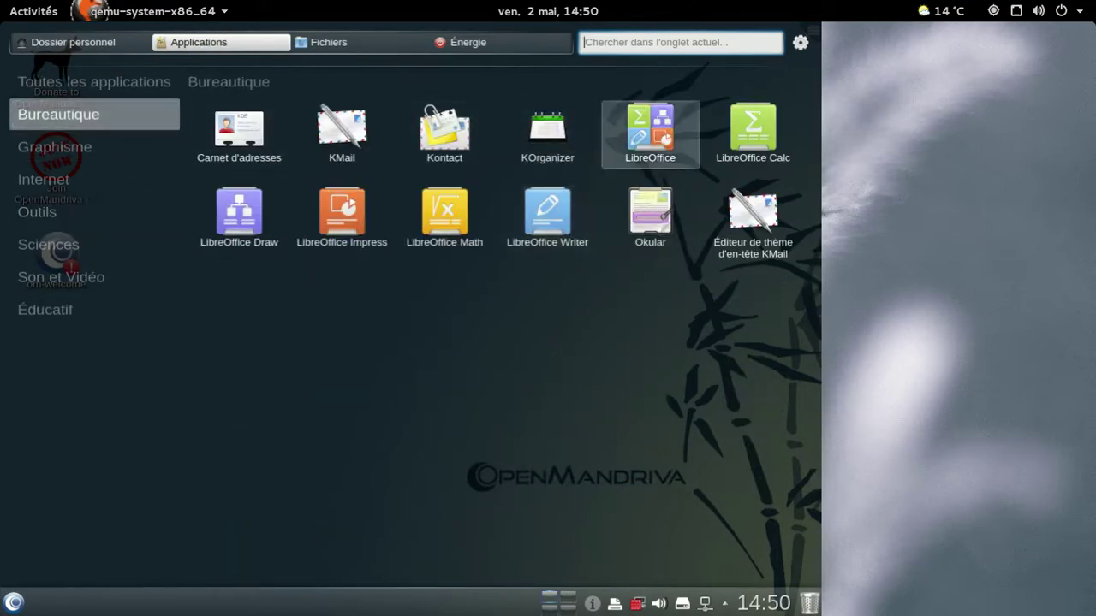
{"action": "left_click", "coordinate": [539, 225]}
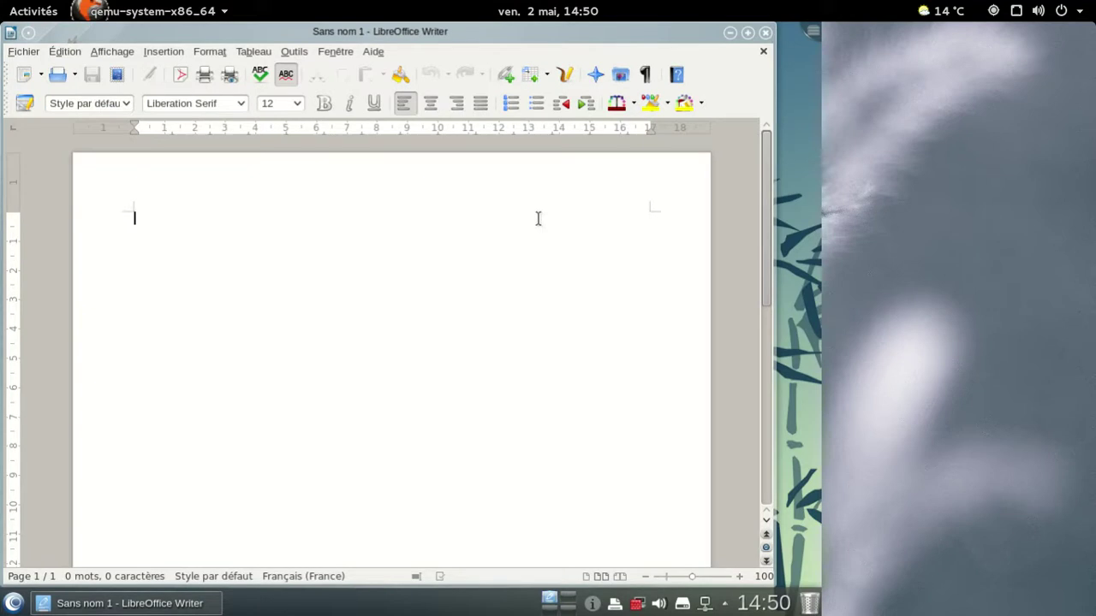
- View the version information in À propos de LibreOffice and close it
{"action": "left_click", "coordinate": [374, 52]}
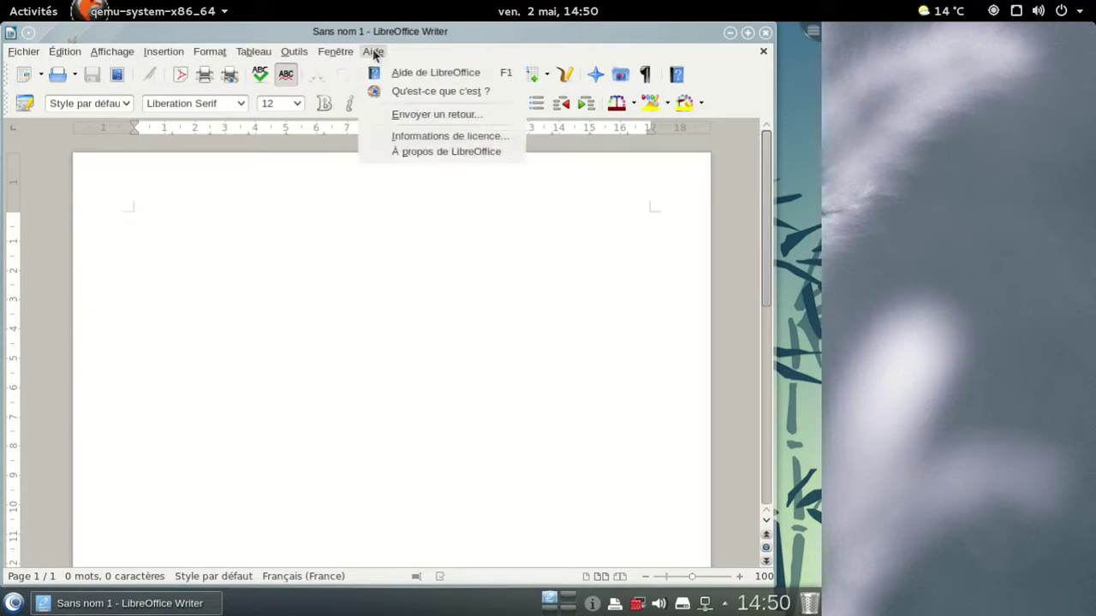
{"action": "left_click", "coordinate": [377, 151]}
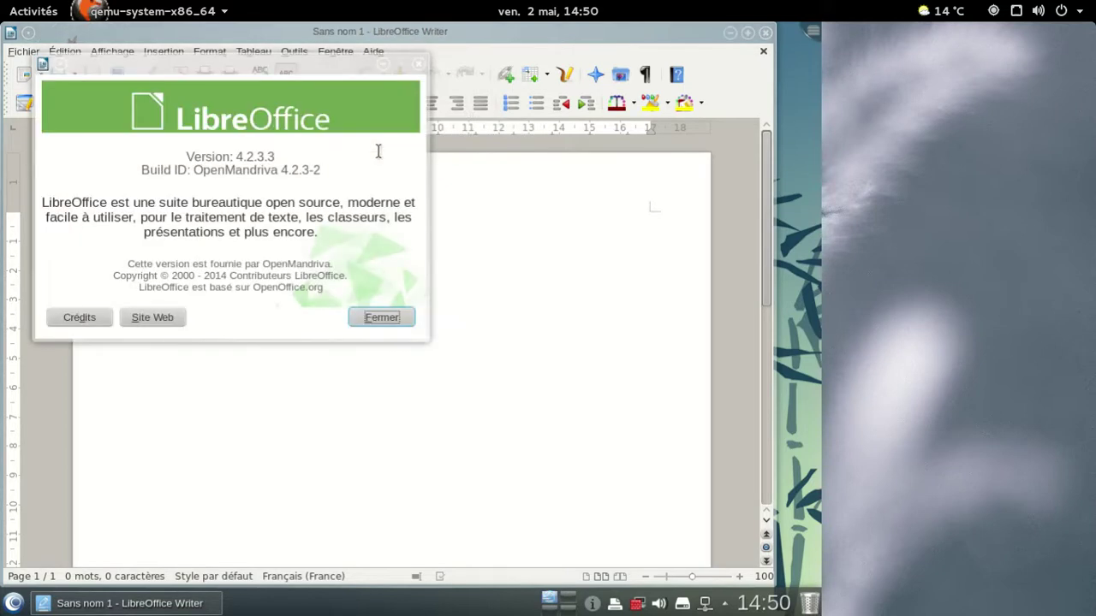
{"action": "left_click", "coordinate": [390, 316]}
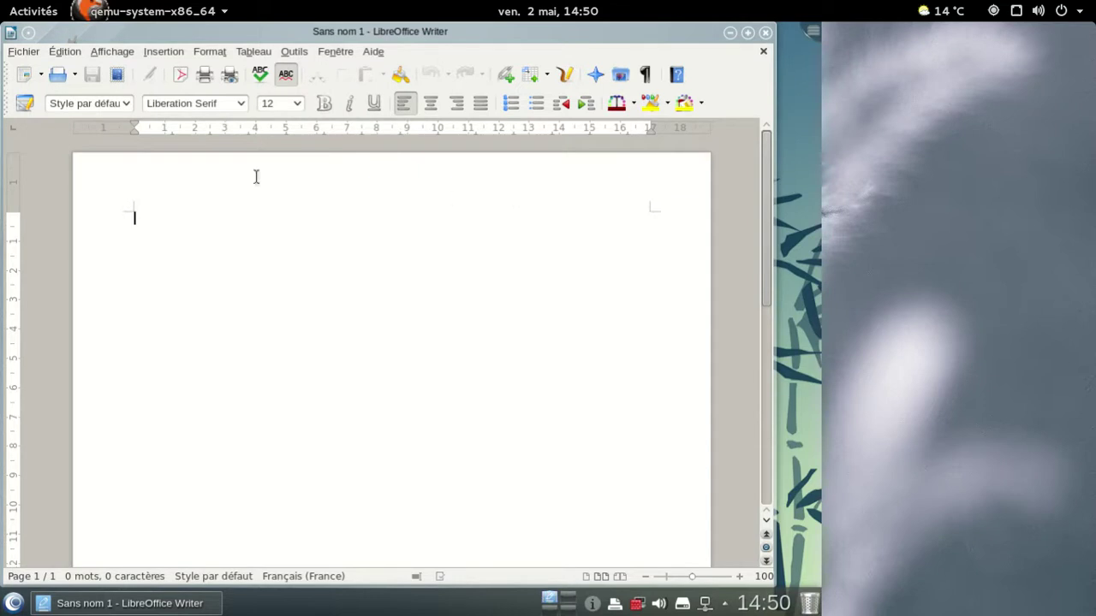
- Create a new Classeur from Writer and close both the spreadsheet and the empty text document
{"action": "left_click", "coordinate": [40, 75]}
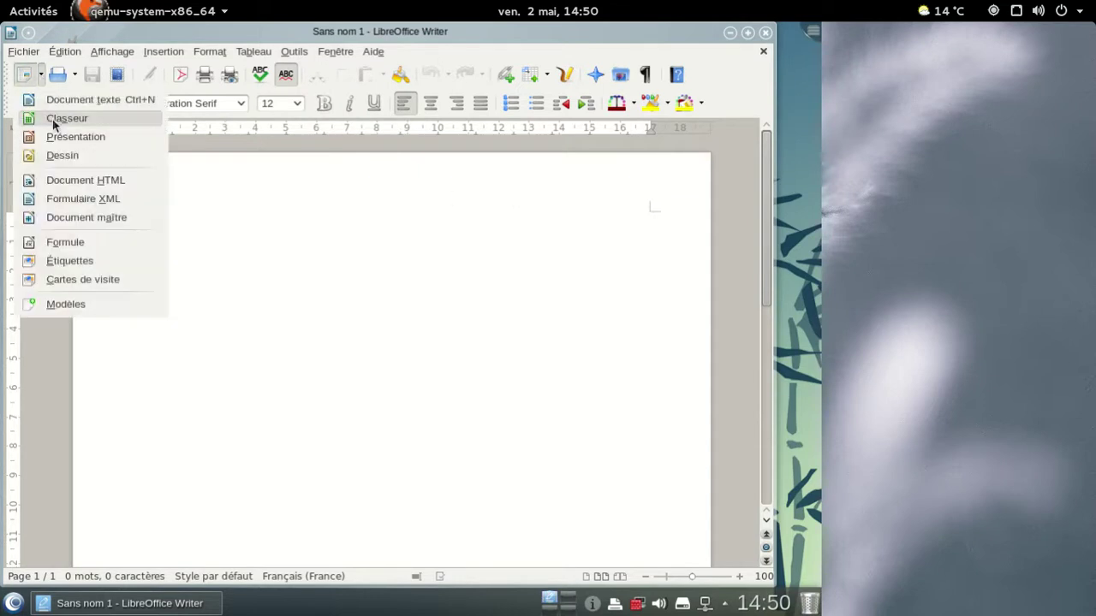
{"action": "left_click", "coordinate": [55, 116]}
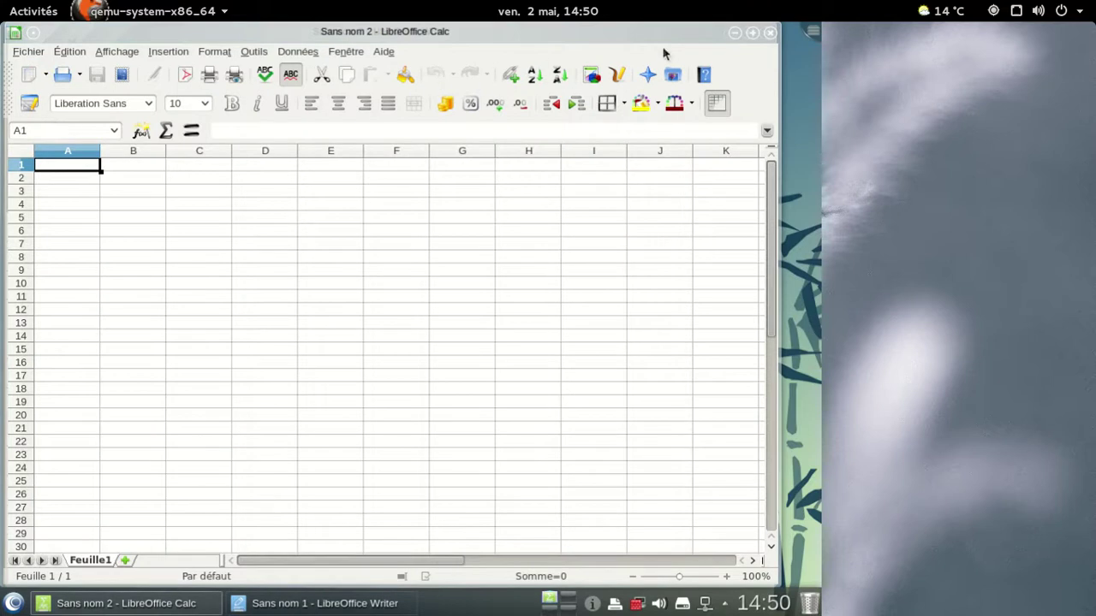
{"action": "left_click", "coordinate": [769, 34]}
{"action": "left_click", "coordinate": [769, 35]}
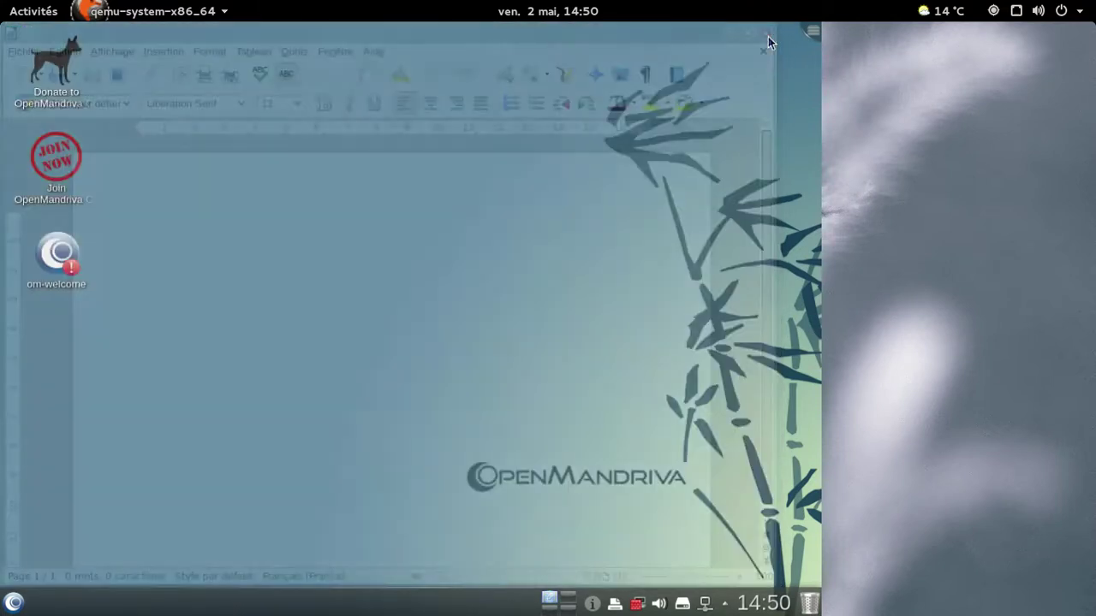
- Launch Firefox from the launcher's favourite applications, view its version in À propos de Firefox and close that window
{"action": "left_click", "coordinate": [14, 604]}
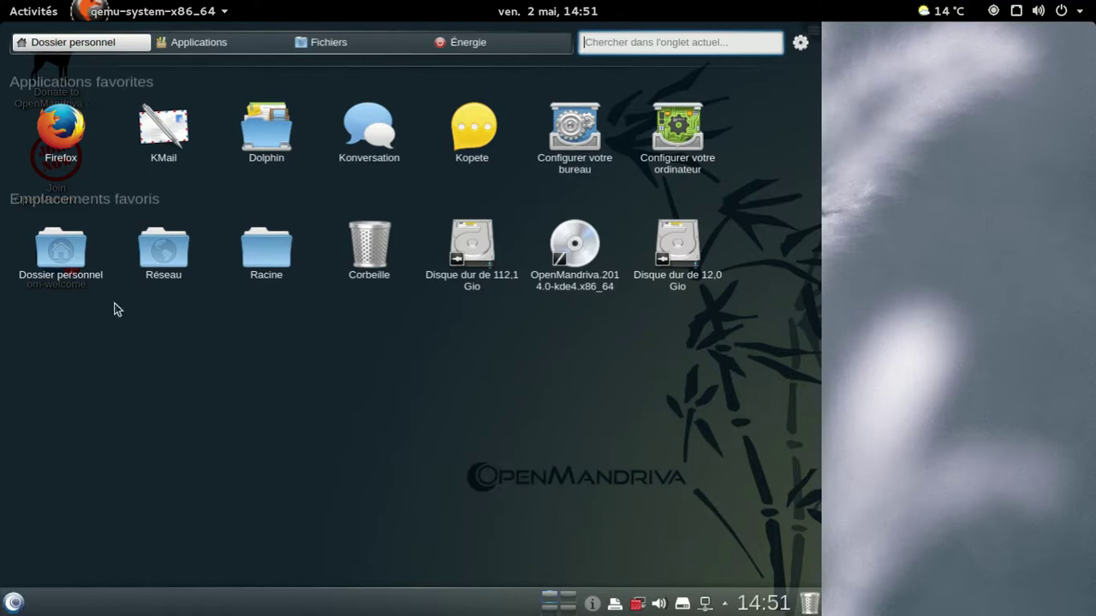
{"action": "left_click", "coordinate": [60, 152]}
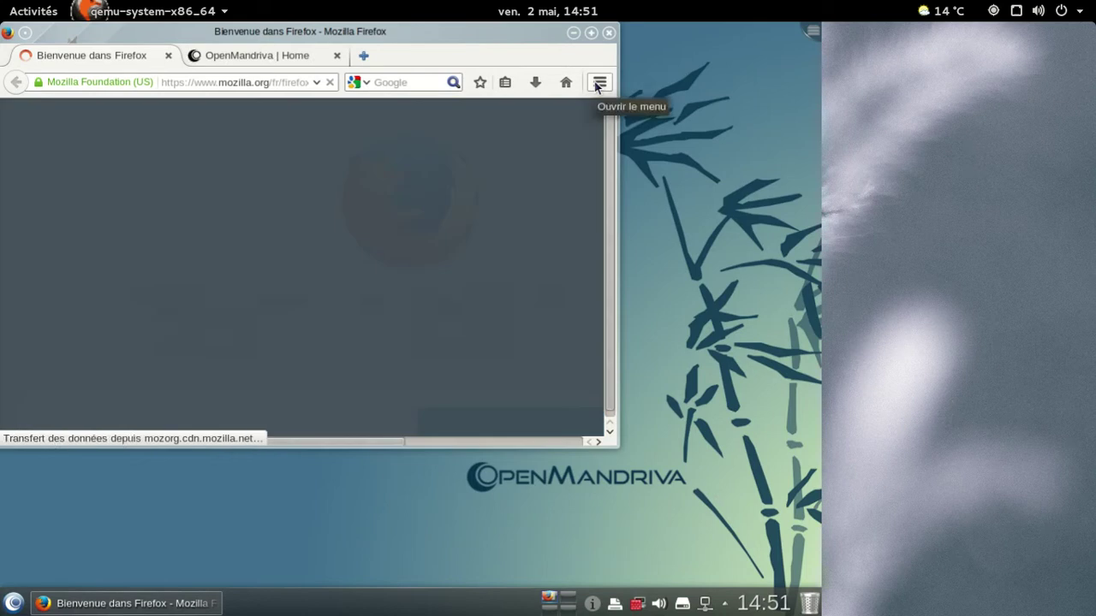
{"action": "left_click", "coordinate": [599, 83]}
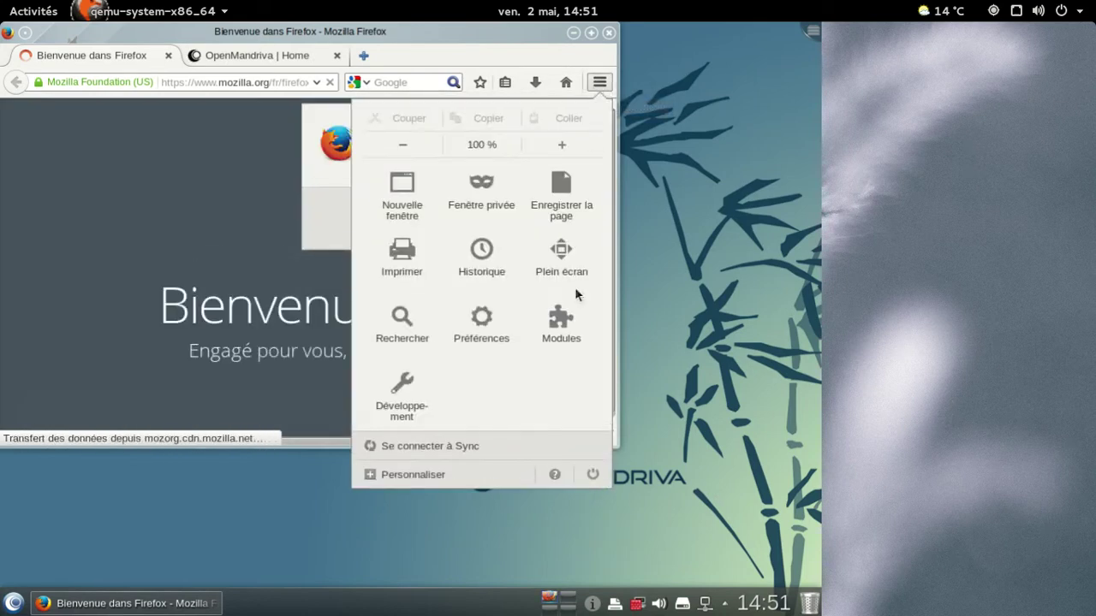
{"action": "left_click", "coordinate": [555, 475]}
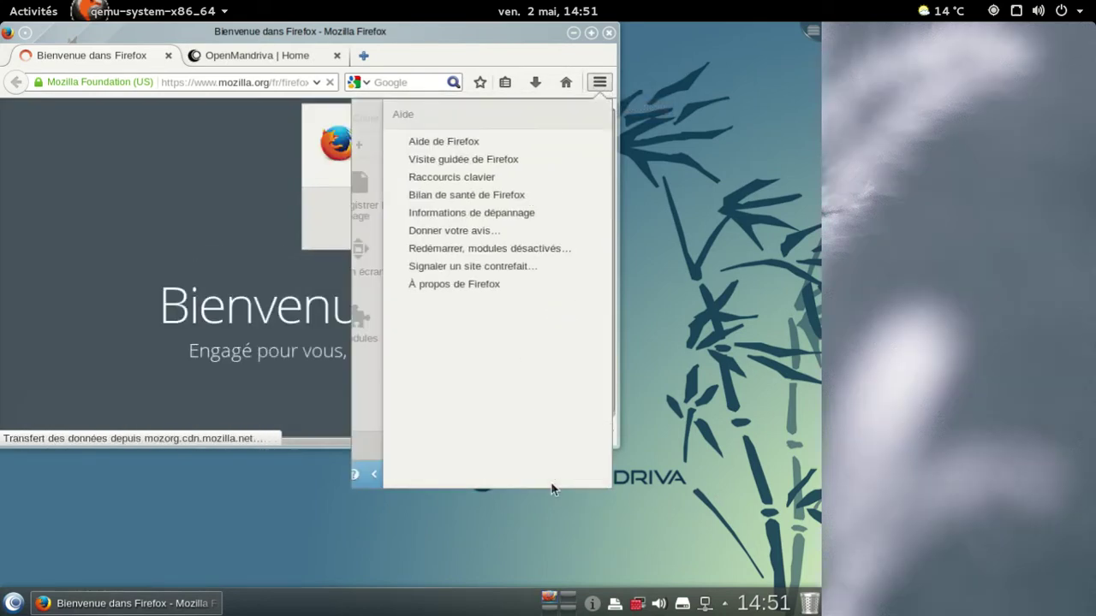
{"action": "left_click", "coordinate": [478, 285]}
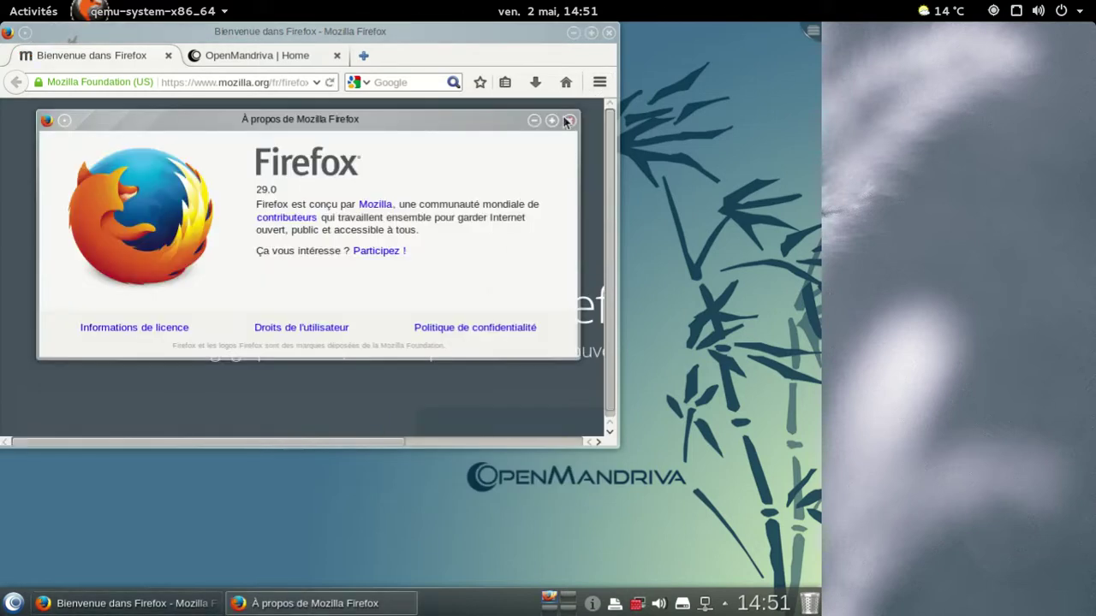
{"action": "left_click", "coordinate": [568, 121]}
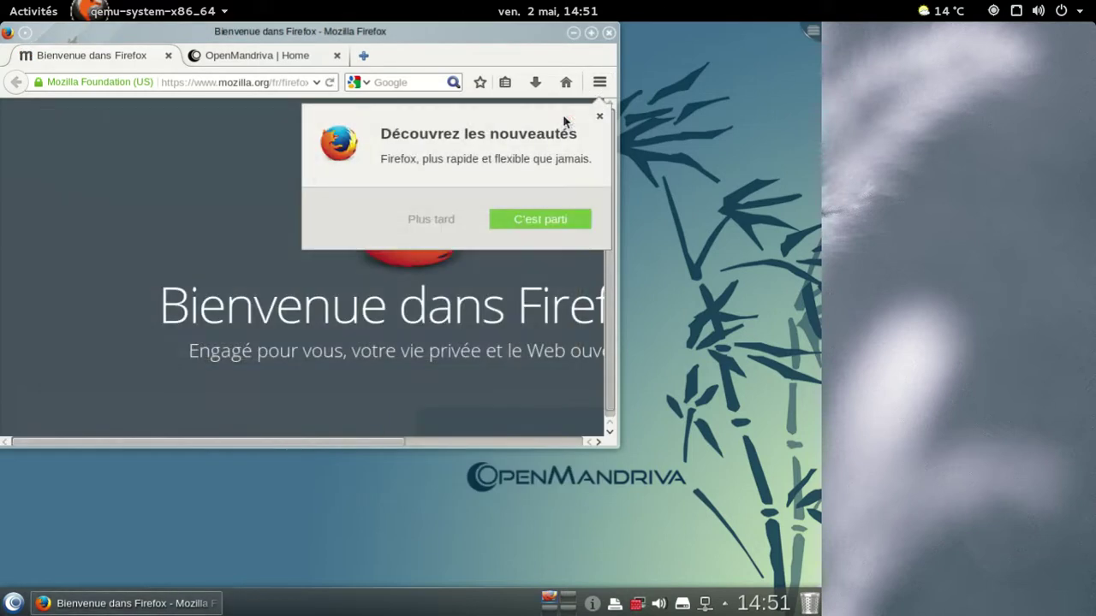
- Start Firefox's Découvrez les nouveautés tour, view the main menu and the Personnaliser mode, and close the tour at its second page
{"action": "left_click", "coordinate": [546, 219]}
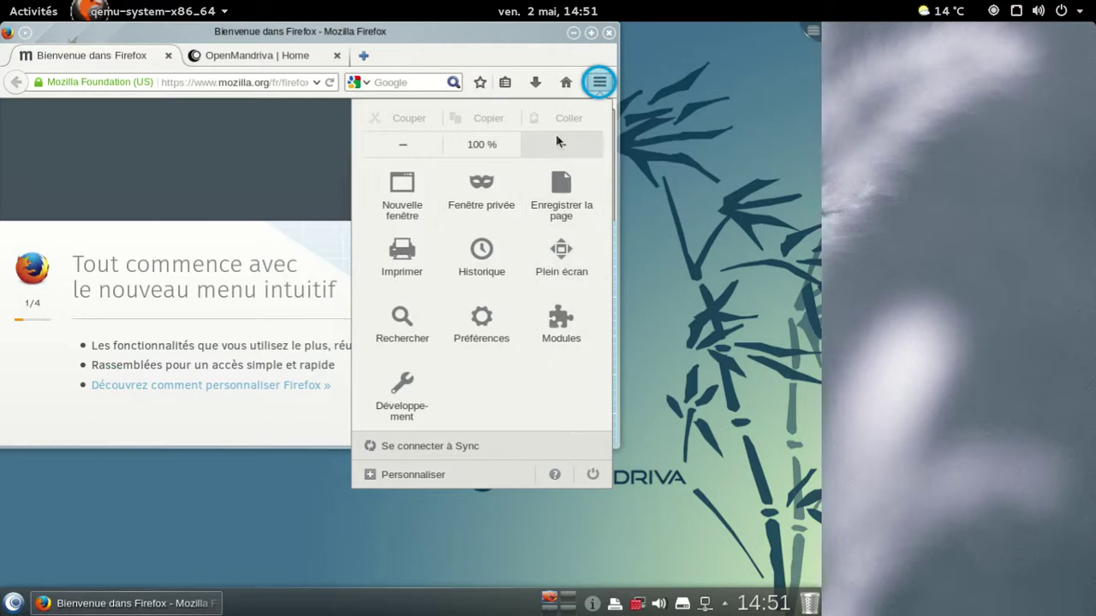
{"action": "left_click", "coordinate": [604, 81]}
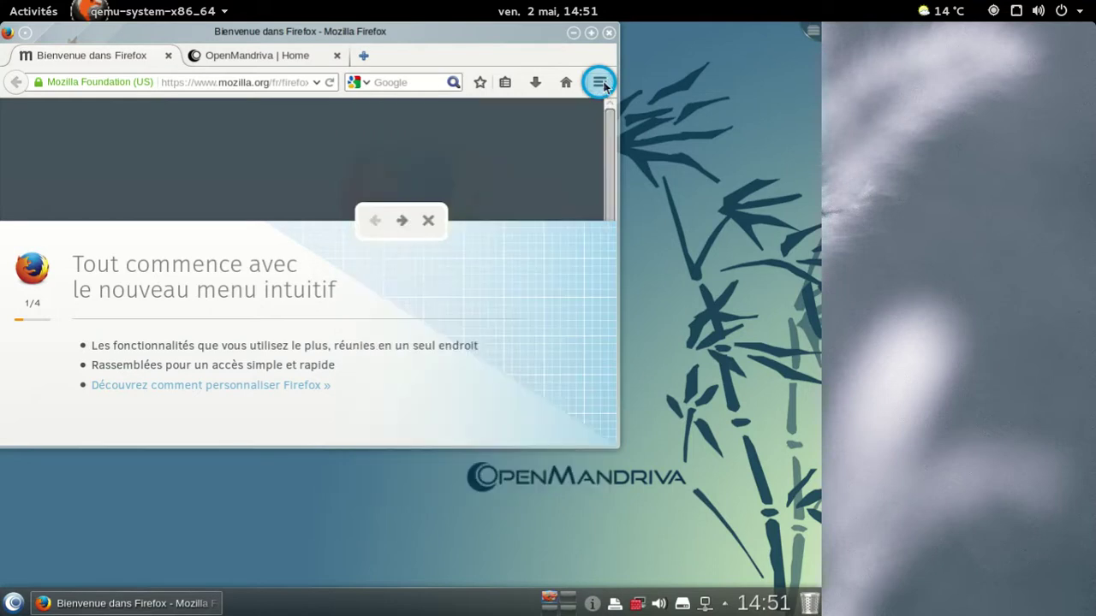
{"action": "left_click", "coordinate": [402, 222]}
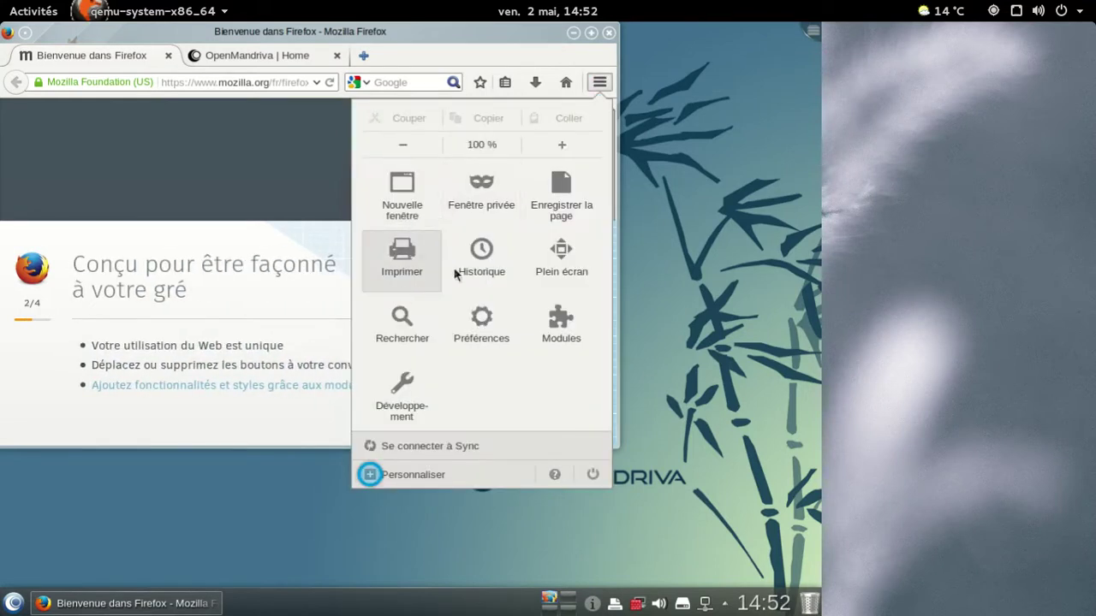
{"action": "left_click", "coordinate": [406, 475]}
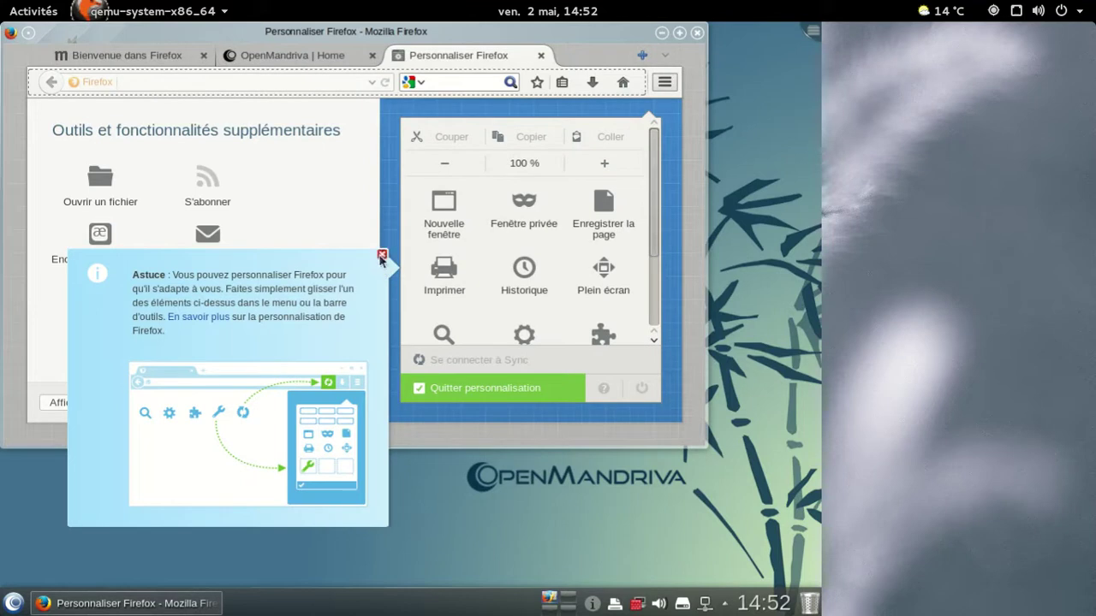
{"action": "left_click", "coordinate": [383, 251]}
{"action": "left_click", "coordinate": [456, 387]}
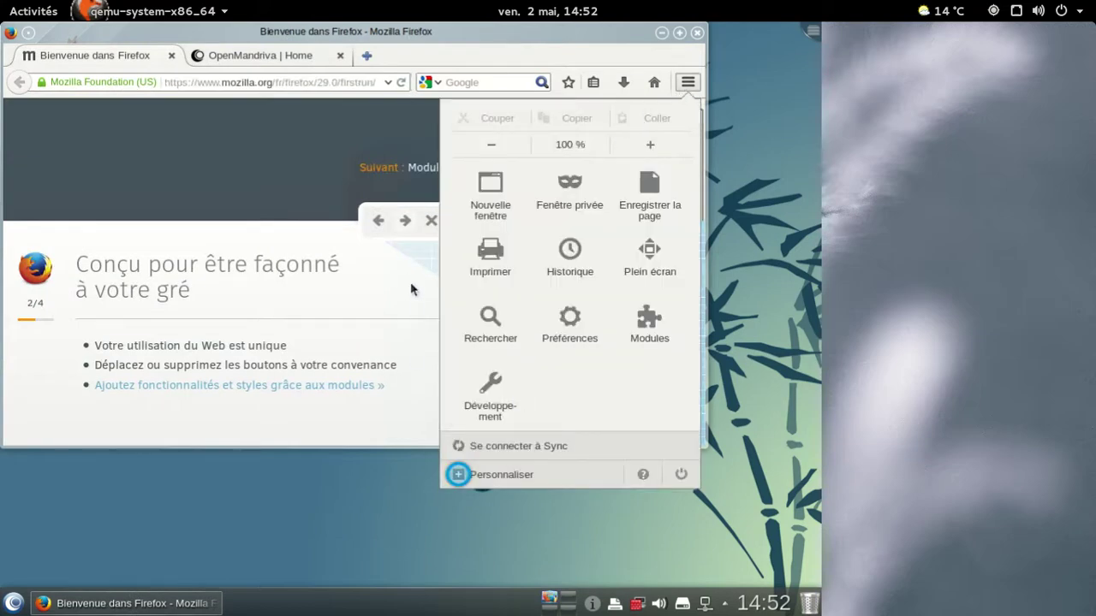
{"action": "left_click", "coordinate": [430, 221]}
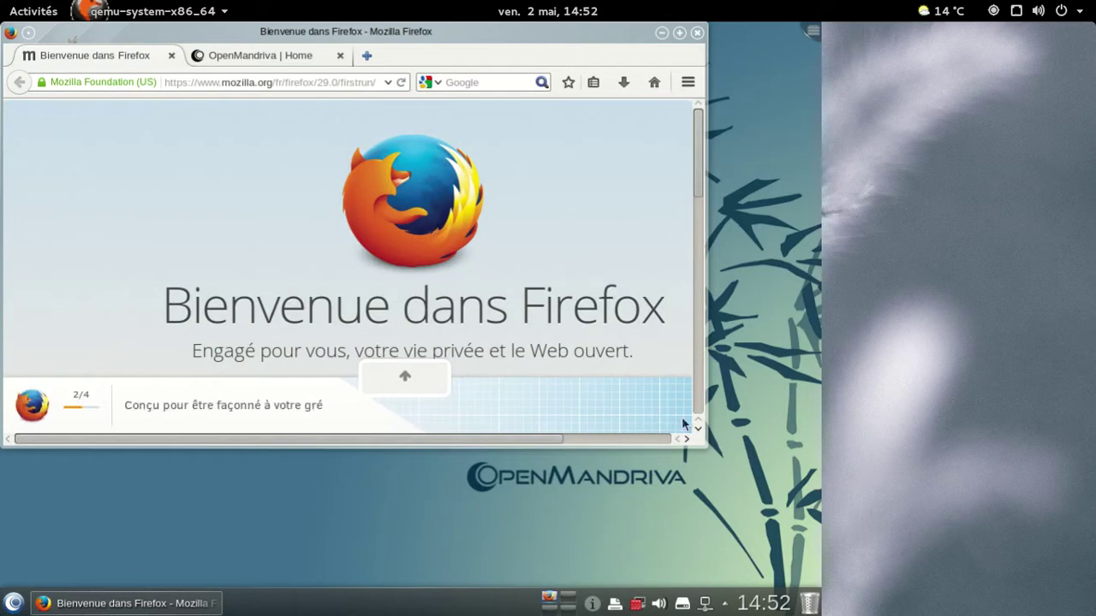
- Open about:plugins in a new Firefox tab to view the installed plugins
{"action": "left_click", "coordinate": [390, 57]}
{"action": "type", "text": "about"}
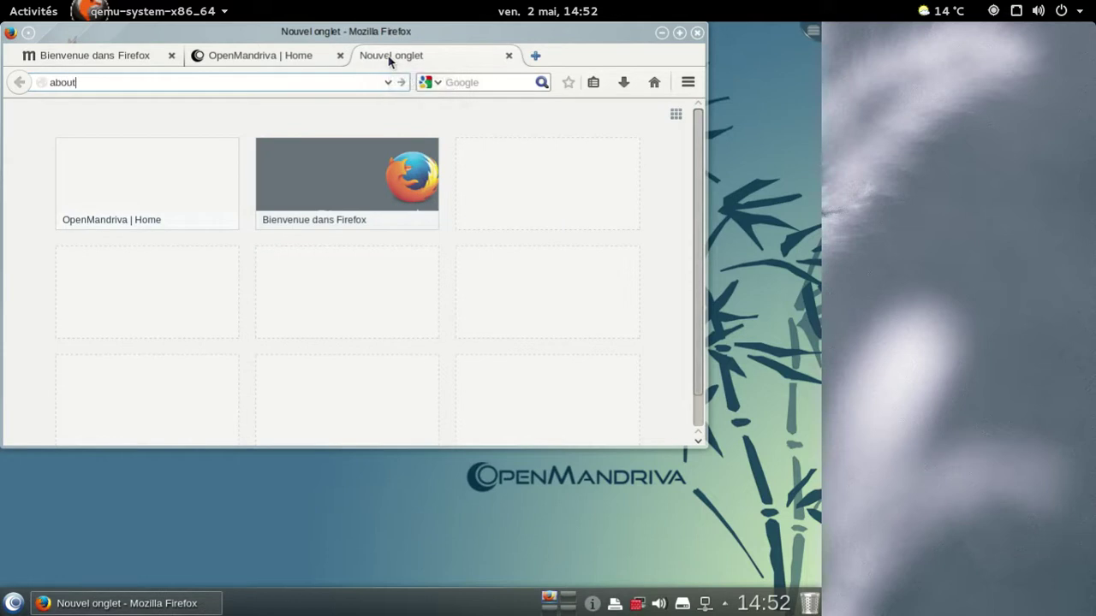
{"action": "type", "text": ":plugins"}
{"action": "key", "text": "Return"}
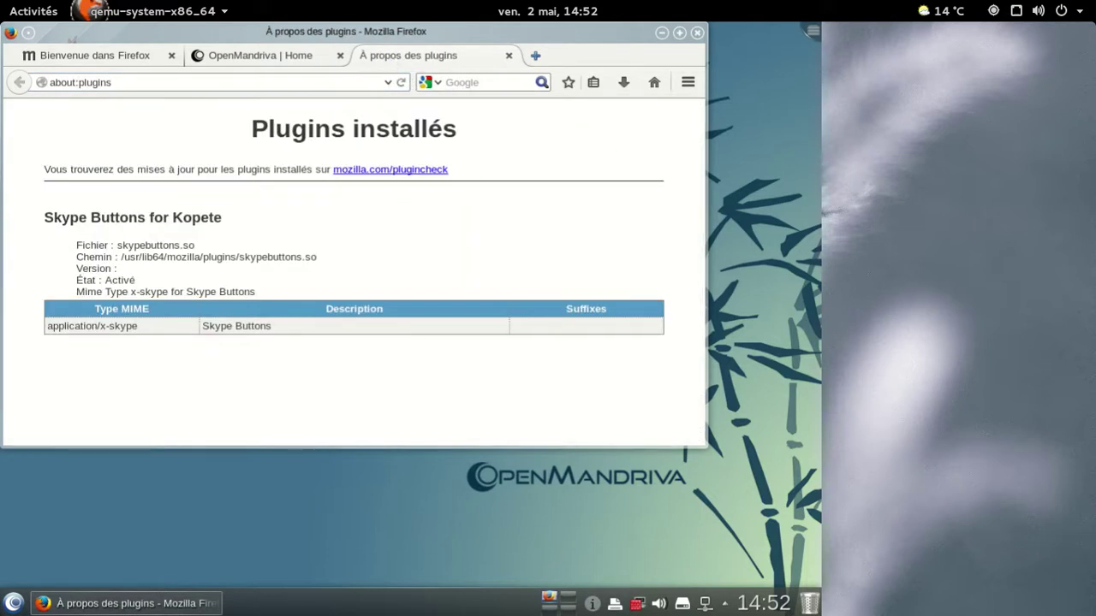
- Close the plugins tab and quit Firefox with its remaining tabs
{"action": "left_click", "coordinate": [509, 55]}
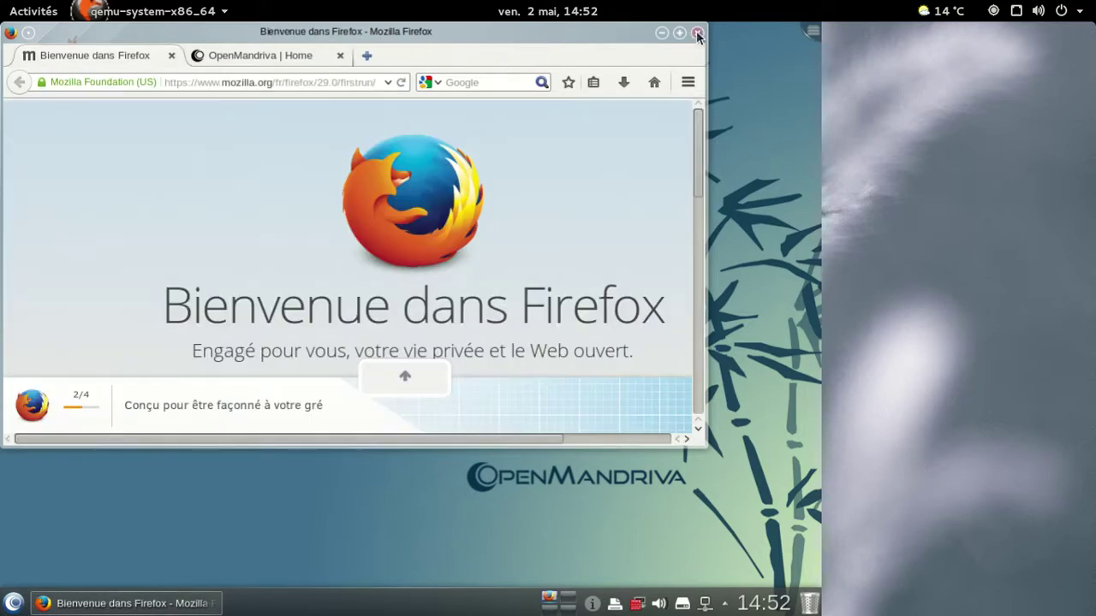
{"action": "left_click", "coordinate": [697, 31]}
{"action": "left_click", "coordinate": [328, 277]}
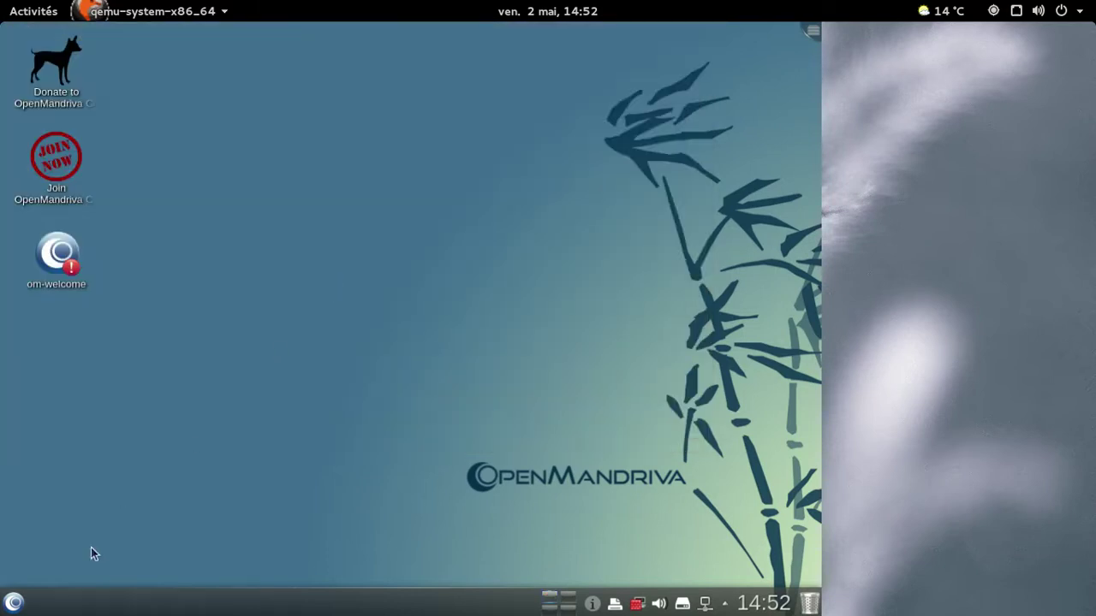
- Launch Configurer votre bureau from the launcher's favourite applications and preview the contents of Comportement des fenêtres
{"action": "left_click", "coordinate": [19, 606]}
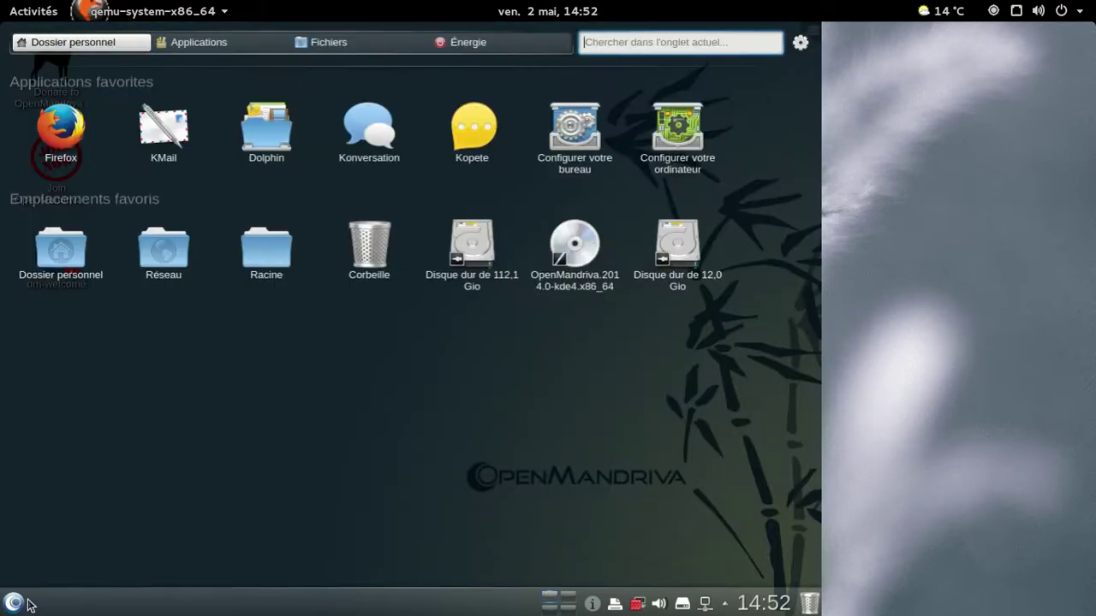
{"action": "left_click", "coordinate": [586, 154]}
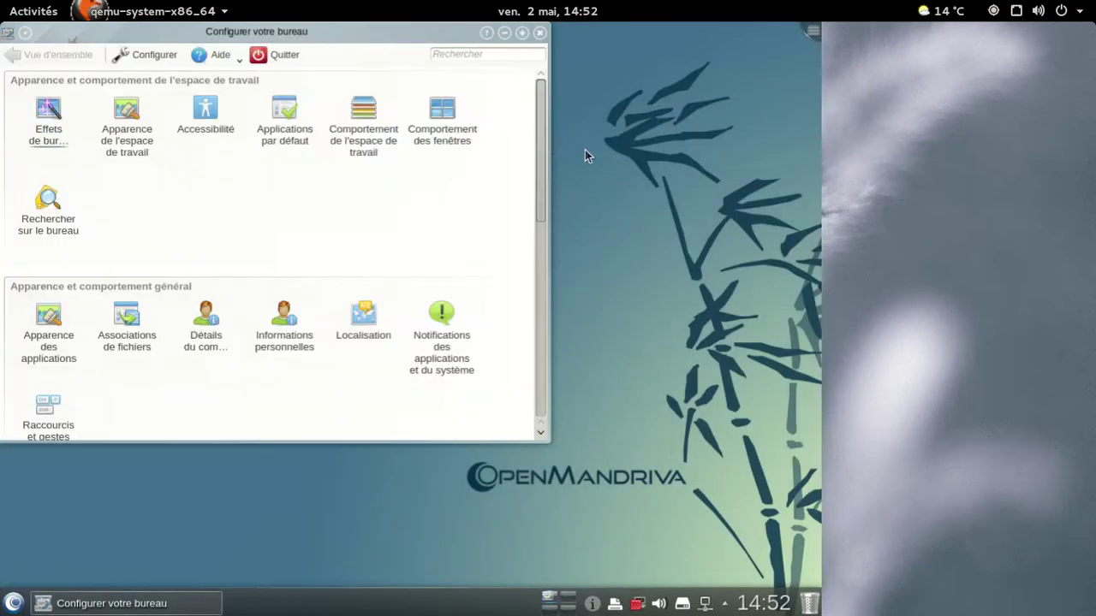
{"action": "mouse_move", "coordinate": [441, 128]}
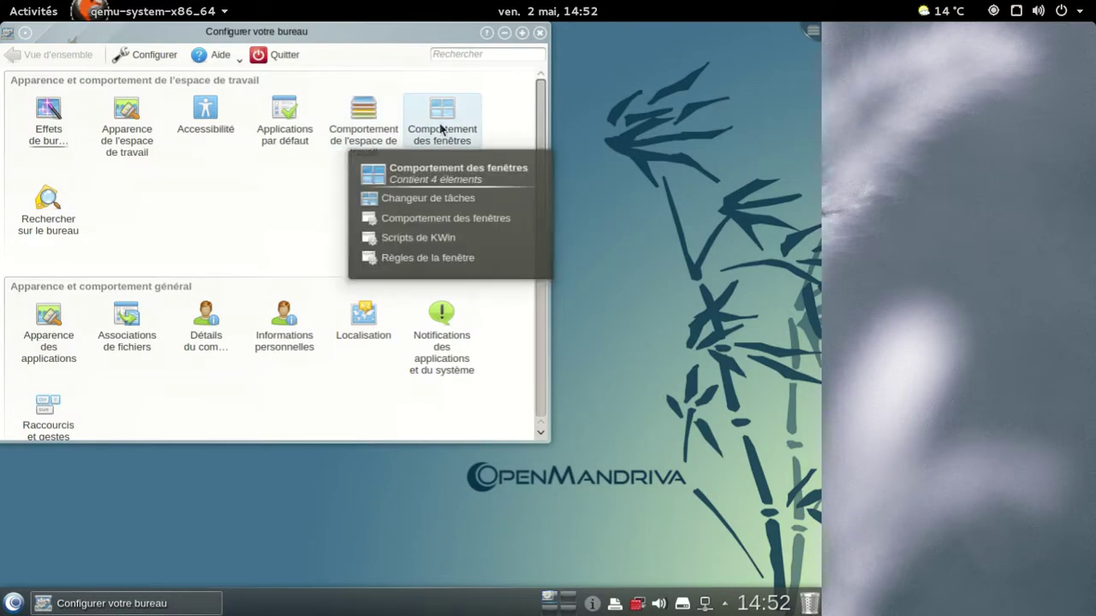
- Look through the desktop settings categories down to Matériel and open Affichage et surveillance
{"action": "scroll", "coordinate": [532, 142], "scroll_direction": "down", "scroll_amount": 10}
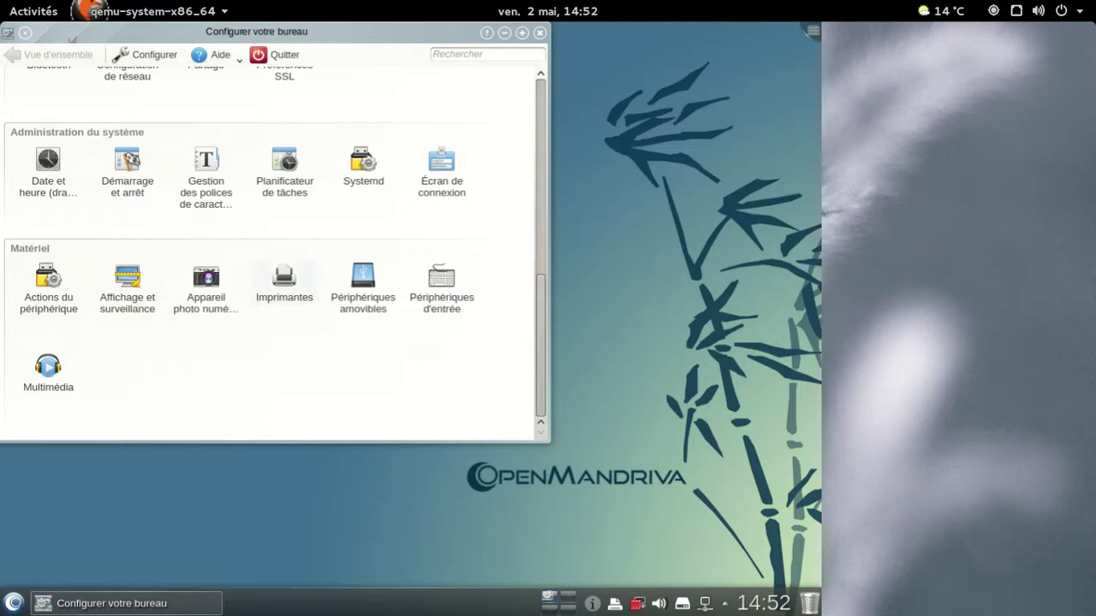
{"action": "scroll", "coordinate": [390, 270], "scroll_direction": "up", "scroll_amount": 2}
{"action": "scroll", "coordinate": [381, 266], "scroll_direction": "up", "scroll_amount": 6}
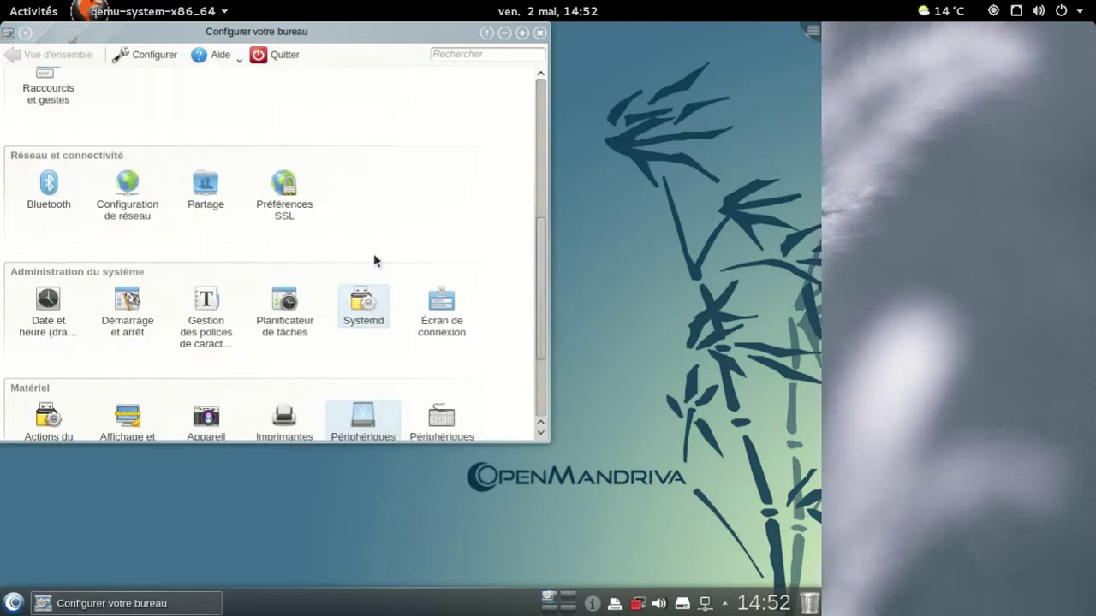
{"action": "scroll", "coordinate": [374, 262], "scroll_direction": "down", "scroll_amount": 1}
{"action": "scroll", "coordinate": [375, 261], "scroll_direction": "up", "scroll_amount": 4}
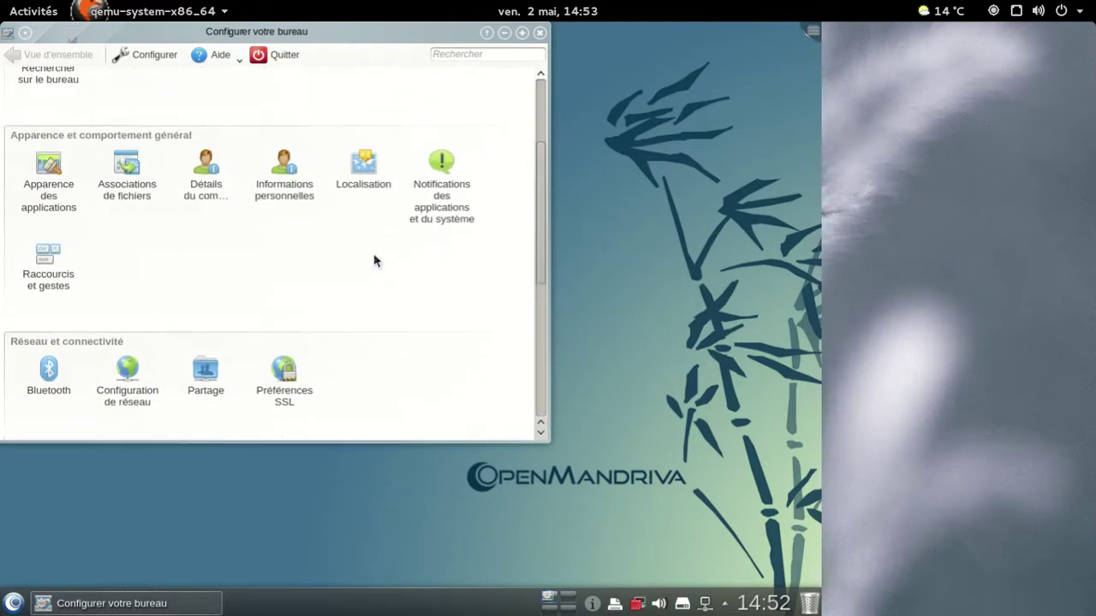
{"action": "scroll", "coordinate": [374, 262], "scroll_direction": "down", "scroll_amount": 8}
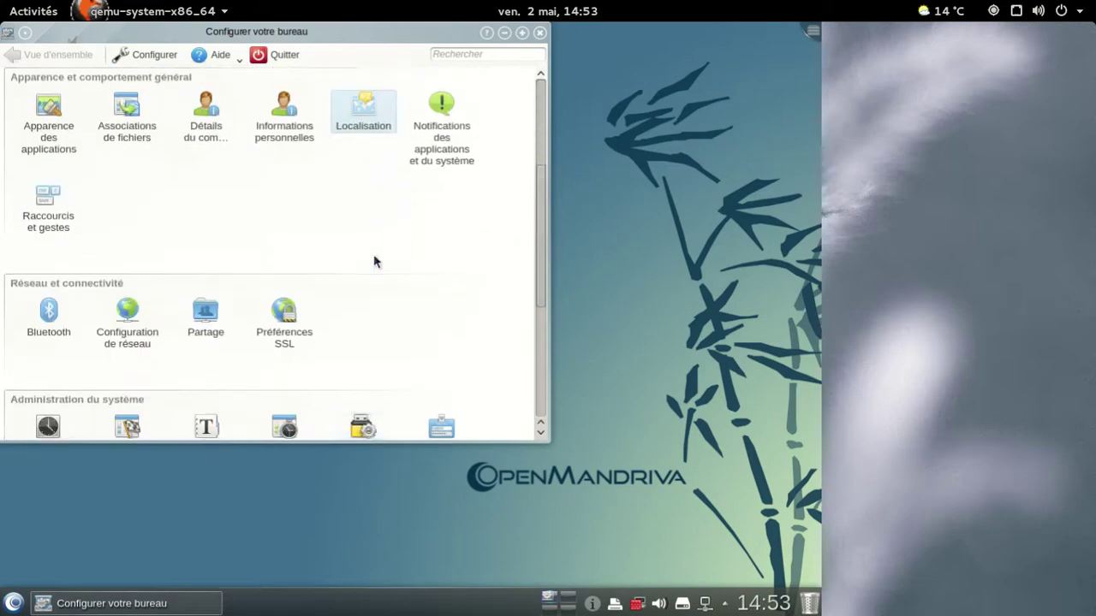
{"action": "scroll", "coordinate": [374, 260], "scroll_direction": "down", "scroll_amount": 2}
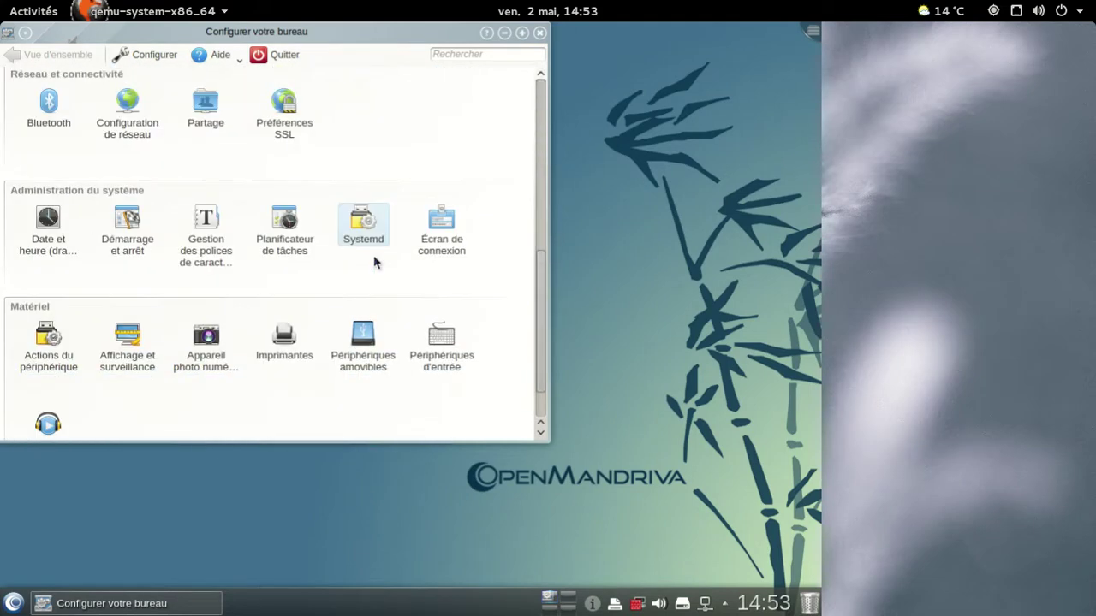
{"action": "scroll", "coordinate": [374, 260], "scroll_direction": "down", "scroll_amount": 2}
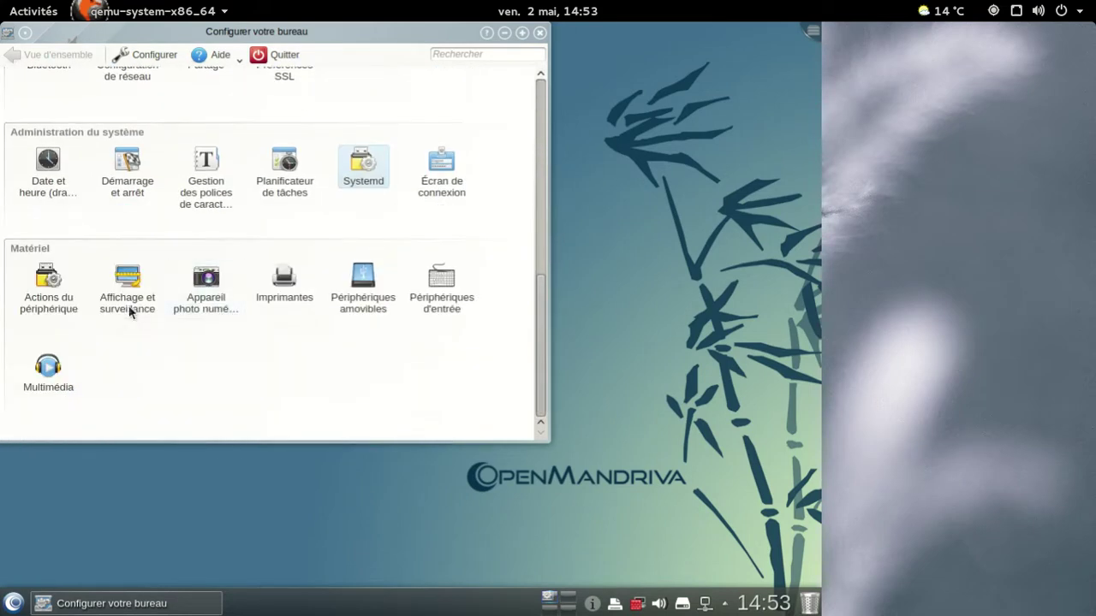
{"action": "left_click", "coordinate": [140, 287]}
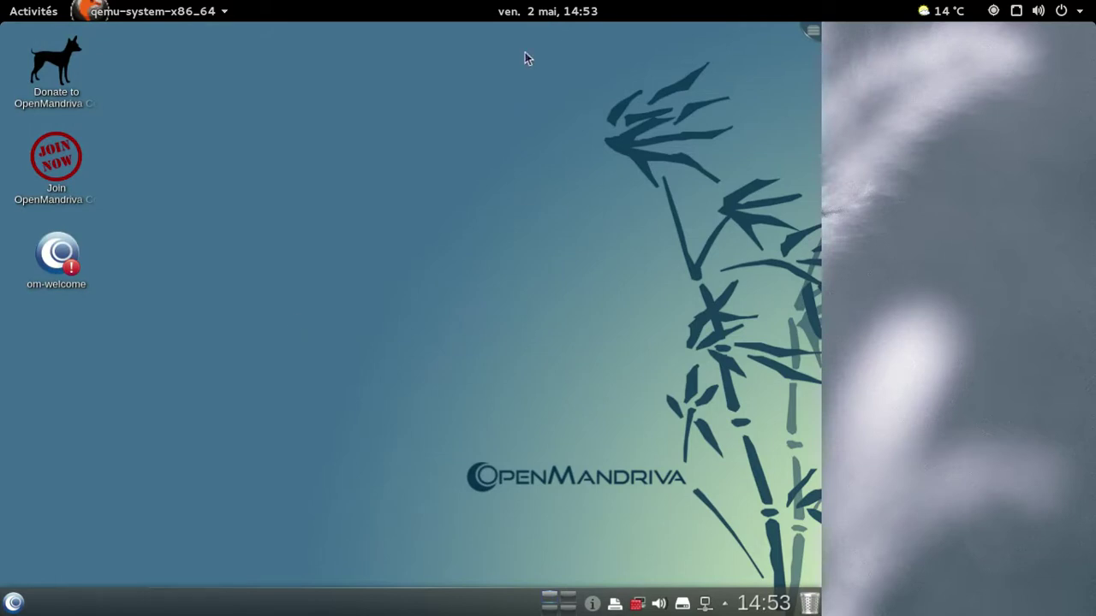
- Launch Configurer votre ordinateur from the Outils category of the application launcher and authenticate with the root password
{"action": "left_click", "coordinate": [12, 604]}
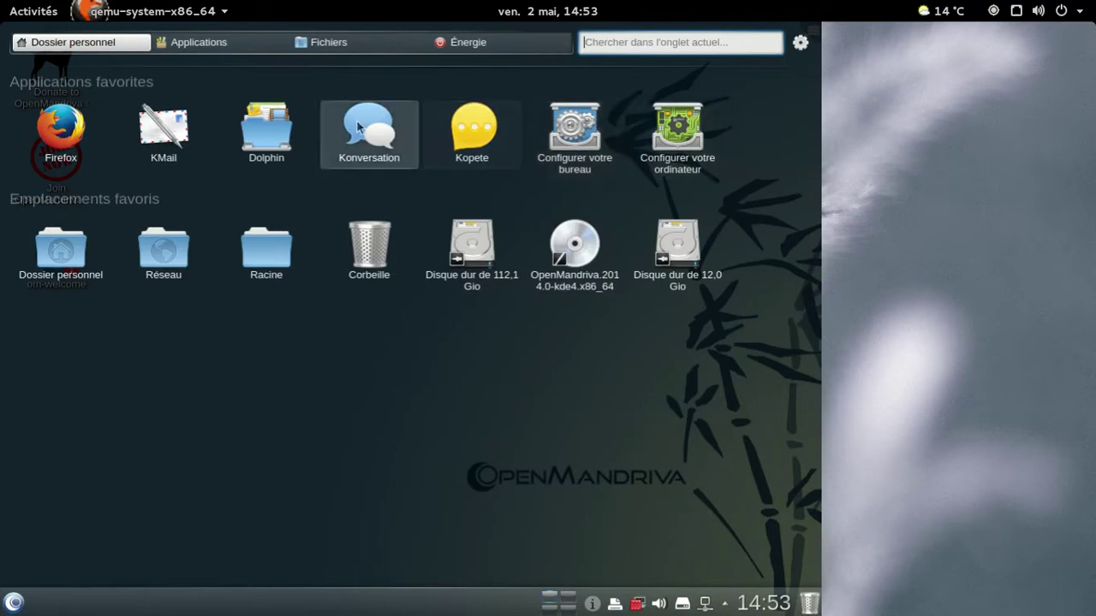
{"action": "left_click", "coordinate": [209, 44]}
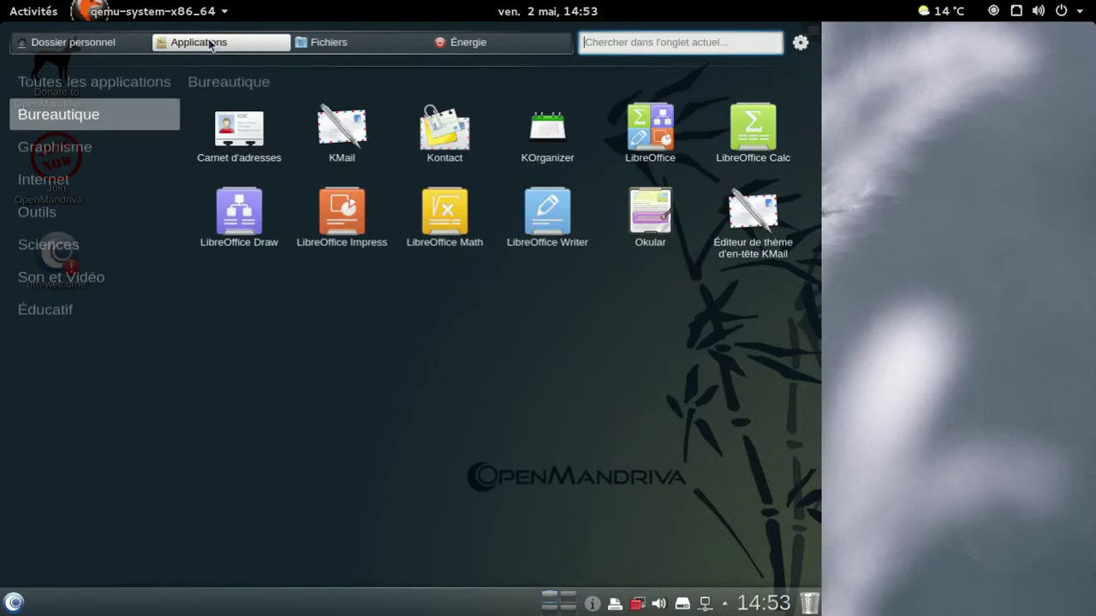
{"action": "left_click", "coordinate": [66, 214]}
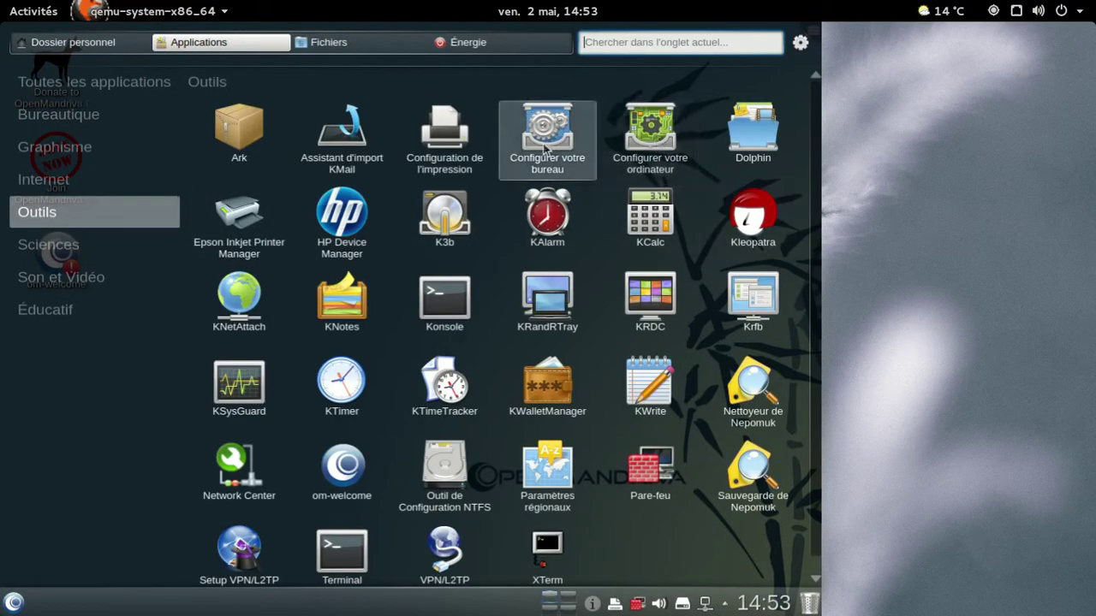
{"action": "left_click", "coordinate": [638, 141]}
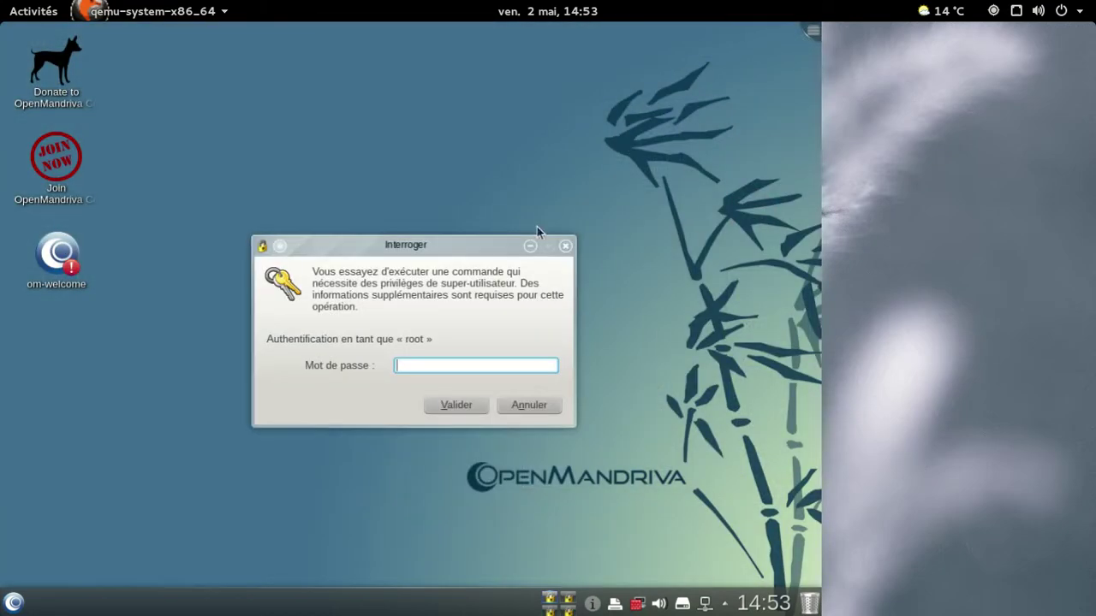
{"action": "type", "text": "**********"}
{"action": "key", "text": "Return"}
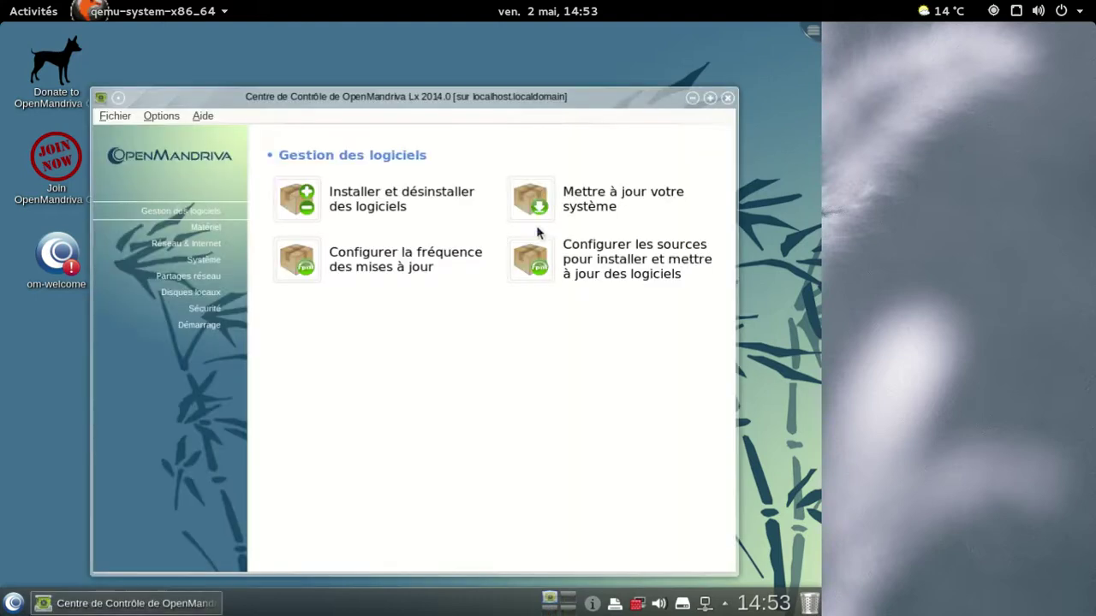
- Open Installer et désinstaller des logiciels in the Control Center and set the package type filter to Tous
{"action": "left_click", "coordinate": [373, 199]}
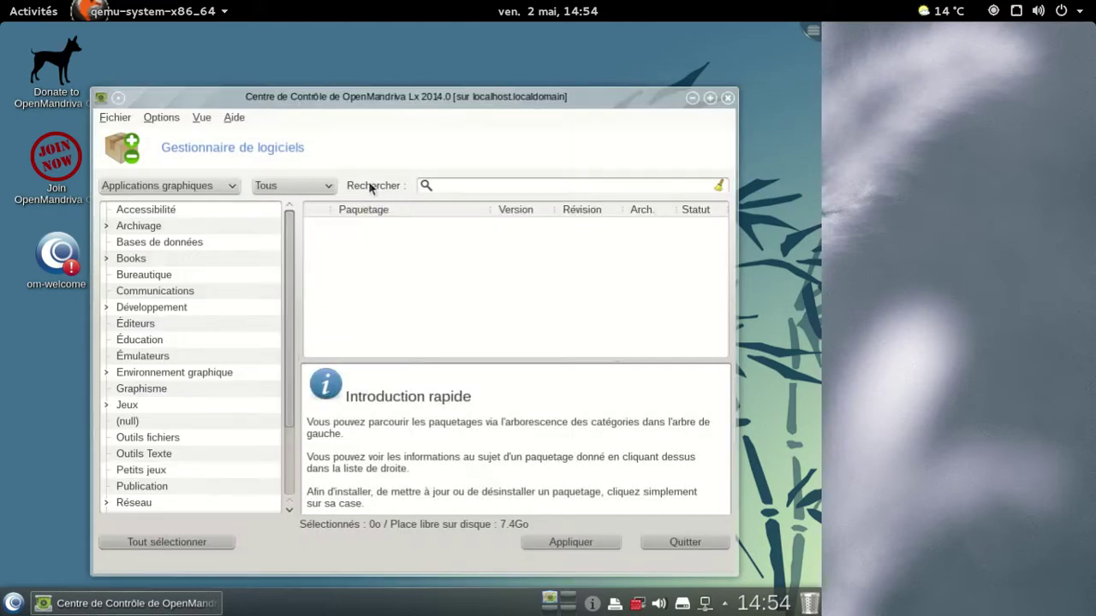
{"action": "left_click", "coordinate": [184, 187]}
{"action": "left_click", "coordinate": [176, 207]}
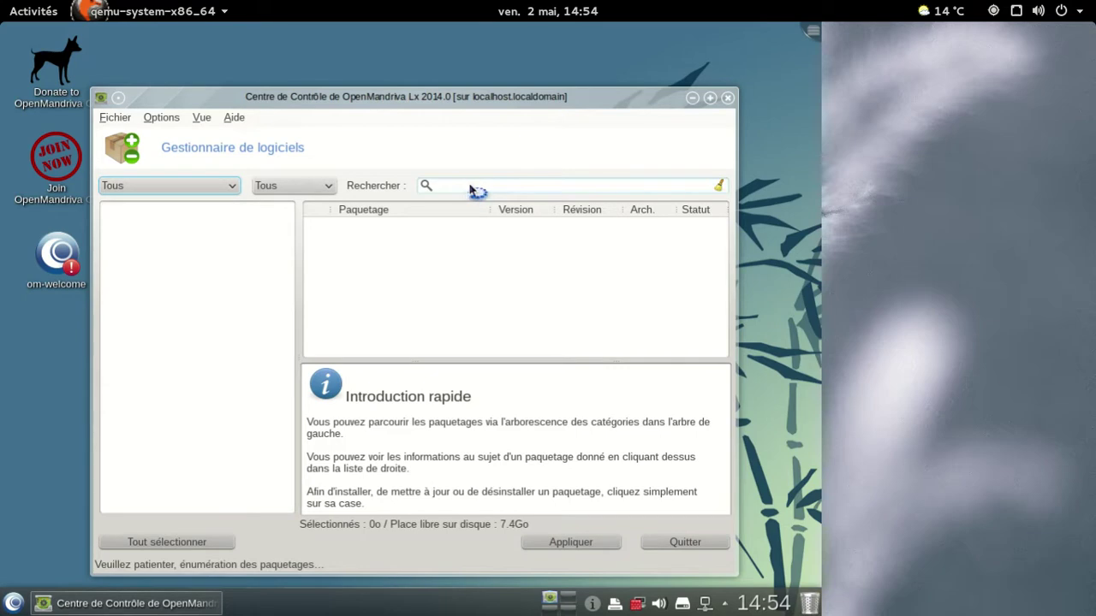
- Search the software manager's packages for "flash"
{"action": "left_click", "coordinate": [468, 185]}
{"action": "type", "text": "firefox"}
{"action": "key", "text": "BackSpace"}
{"action": "key", "text": "BackSpace"}
{"action": "key", "text": "BackSpace"}
{"action": "key", "text": "BackSpace"}
{"action": "key", "text": "BackSpace"}
{"action": "key", "text": "BackSpace"}
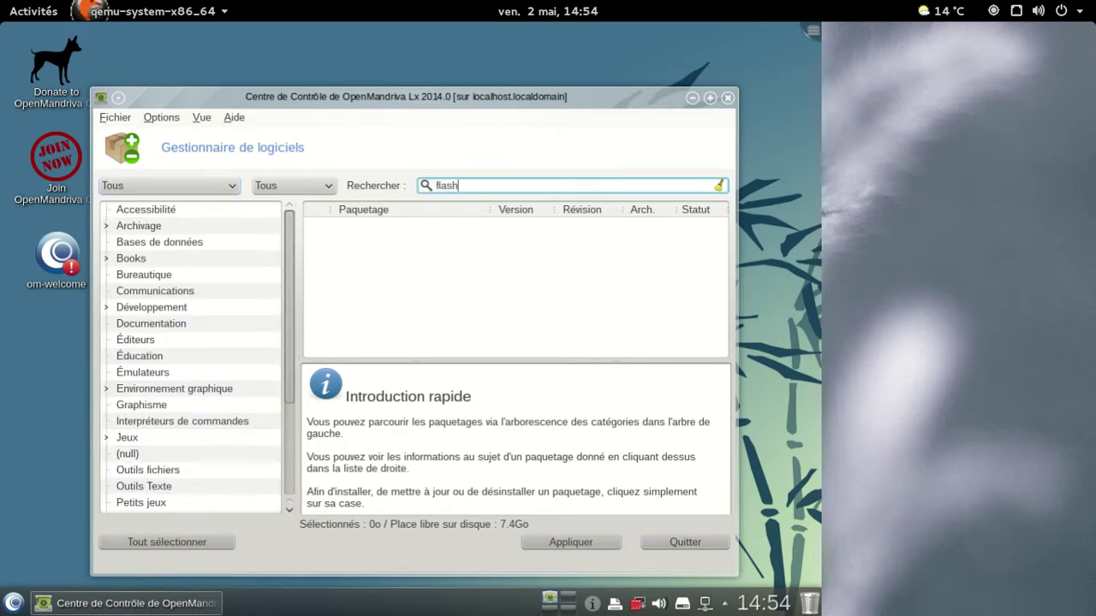
{"action": "key", "text": "Return"}
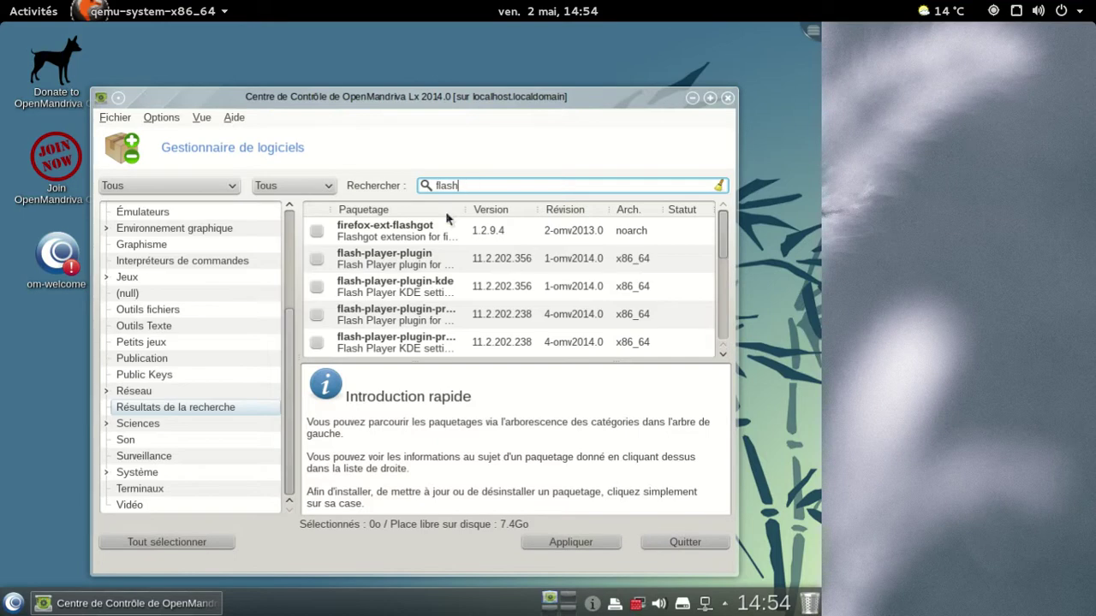
- Select flash-player-plugin with its required additional package and install both
{"action": "left_click", "coordinate": [315, 259]}
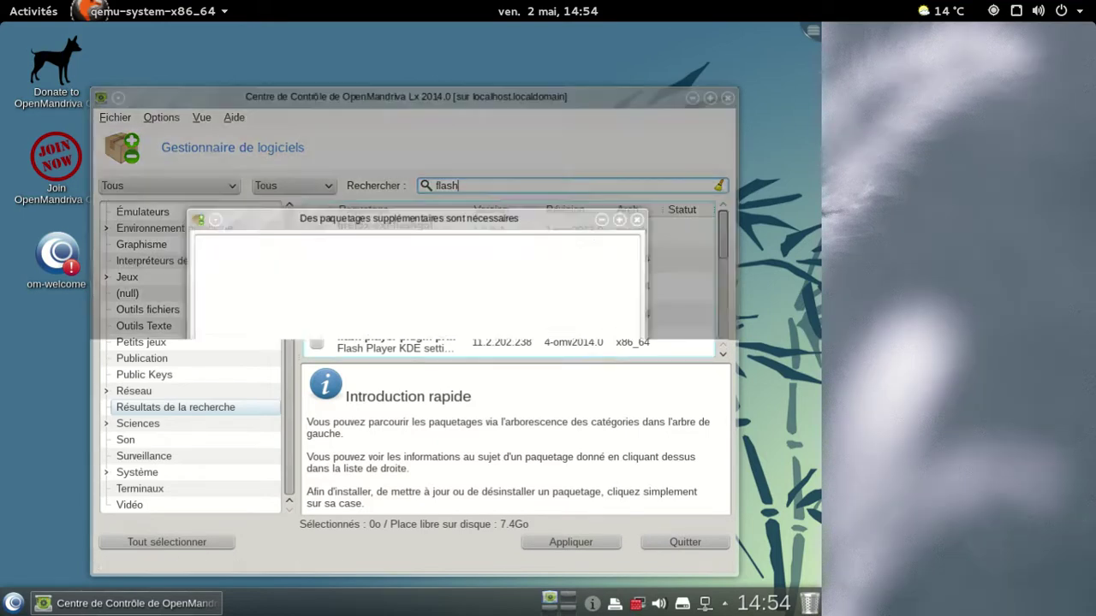
{"action": "left_click", "coordinate": [536, 485]}
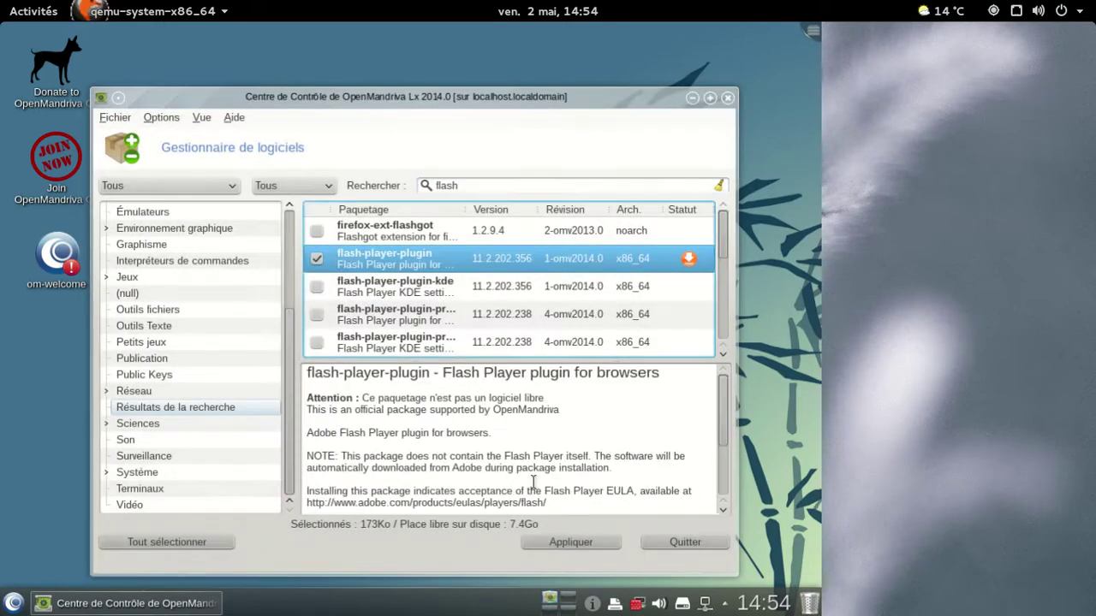
{"action": "left_click", "coordinate": [610, 545]}
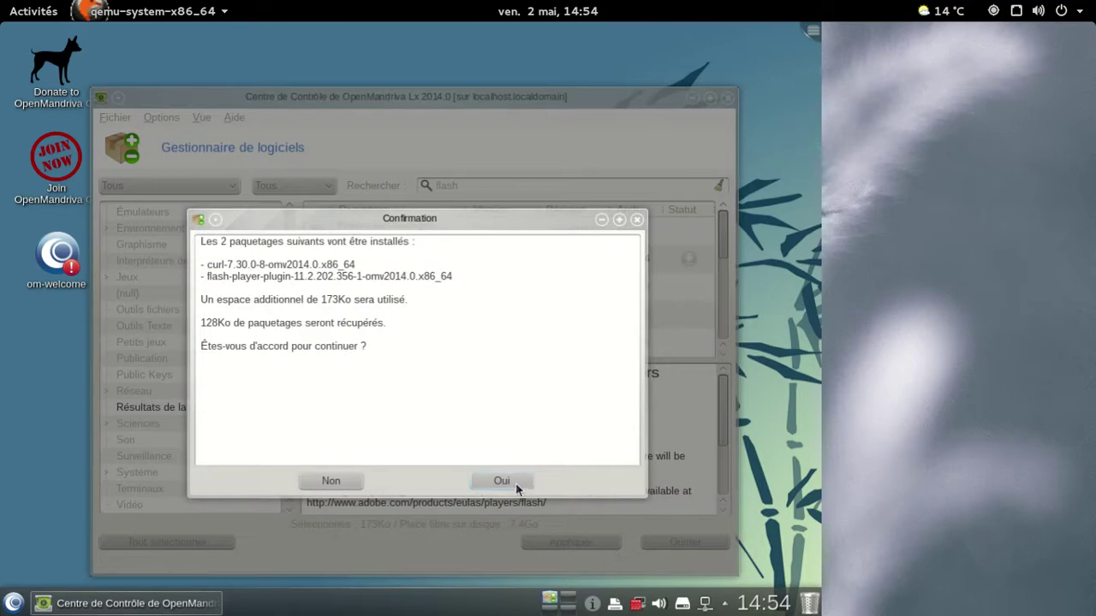
{"action": "left_click", "coordinate": [502, 481]}
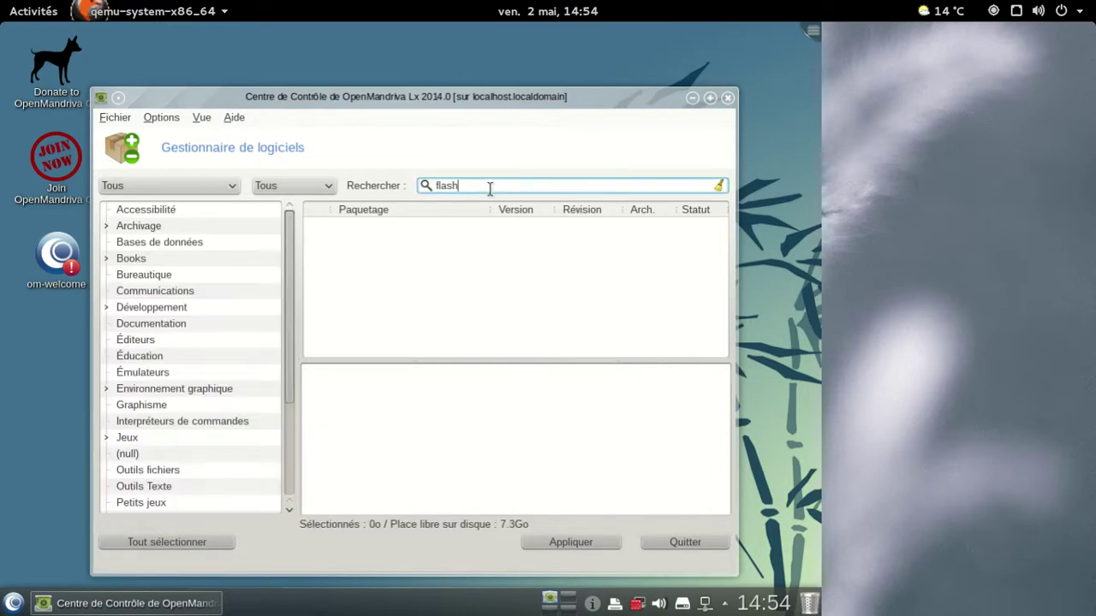
- Search the software manager's packages for "gstreamer" and narrow the search to "gstreamer1-plugins"
{"action": "type", "text": "gstreamer"}
{"action": "key", "text": "Return"}
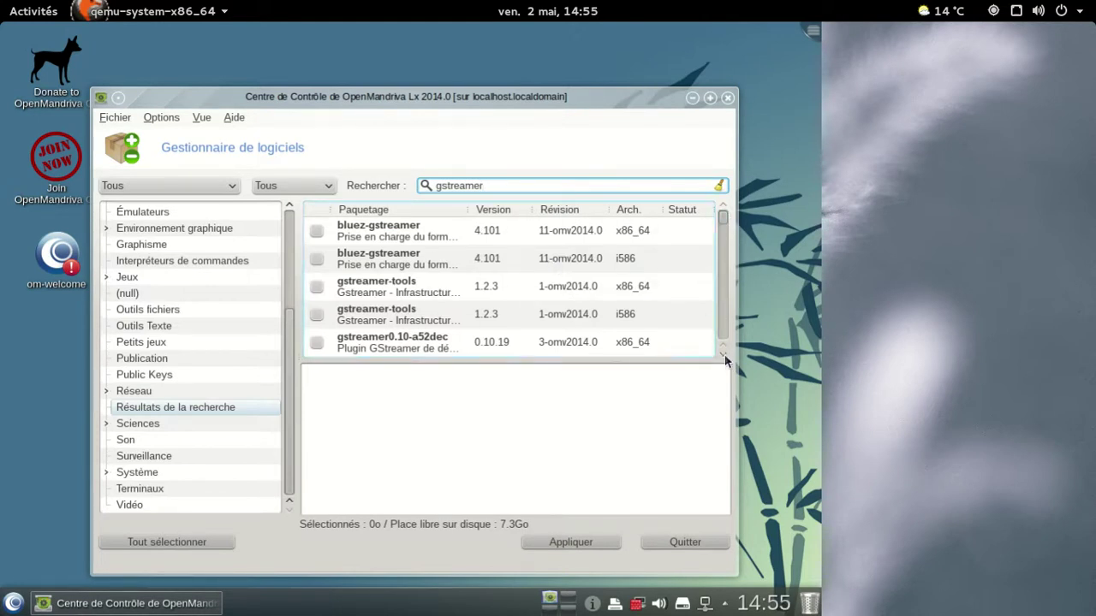
{"action": "type", "text": "-"}
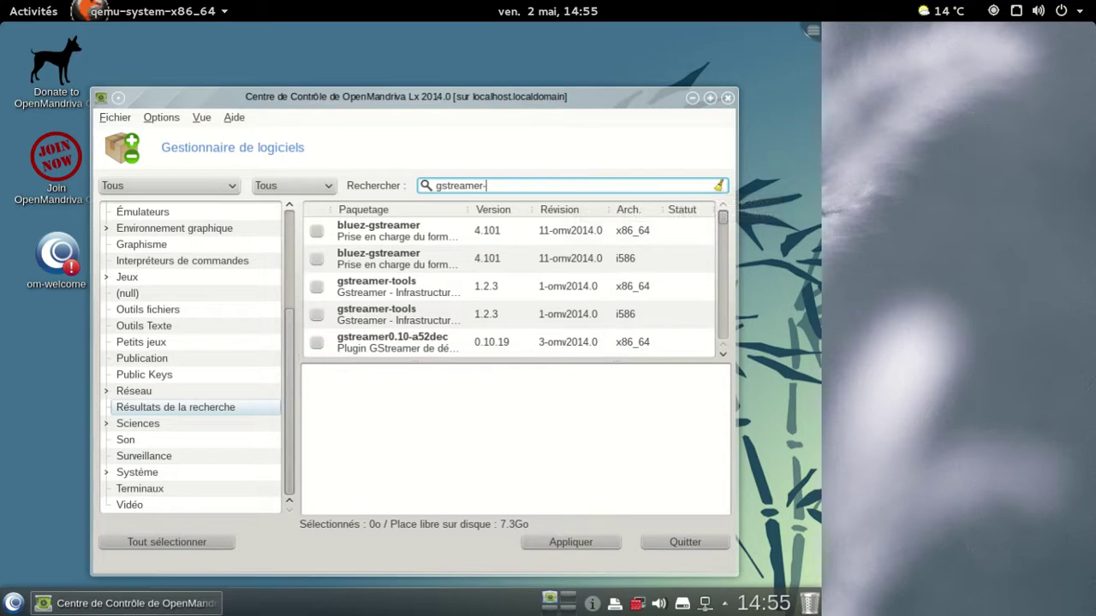
{"action": "key", "text": "BackSpace"}
{"action": "type", "text": "1-plugins"}
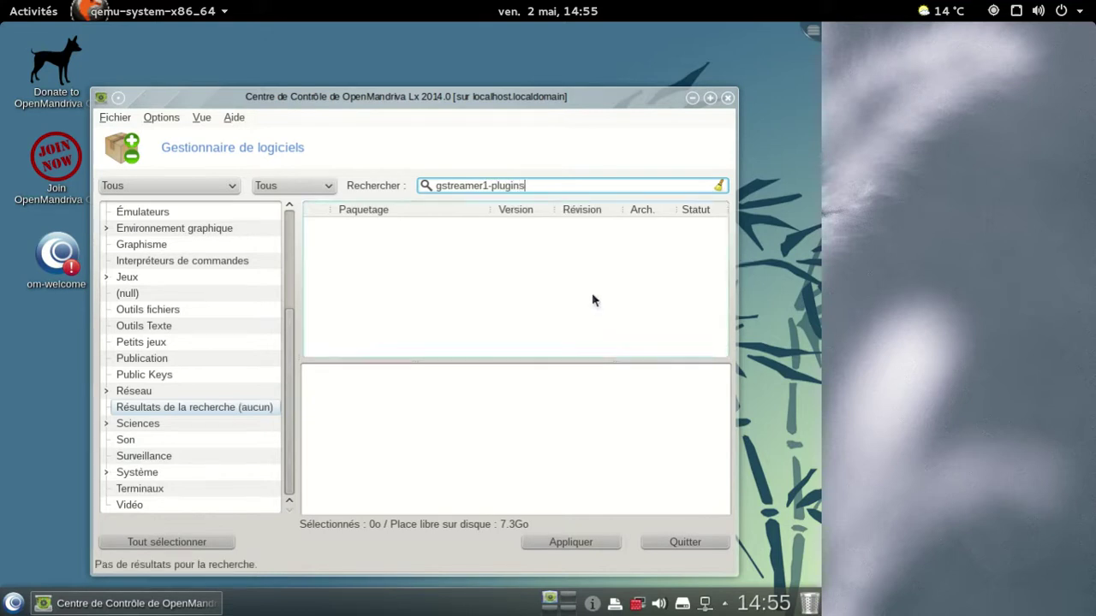
- Change the package search term to "gstreamer-plugins"
{"action": "key", "text": "BackSpace"}
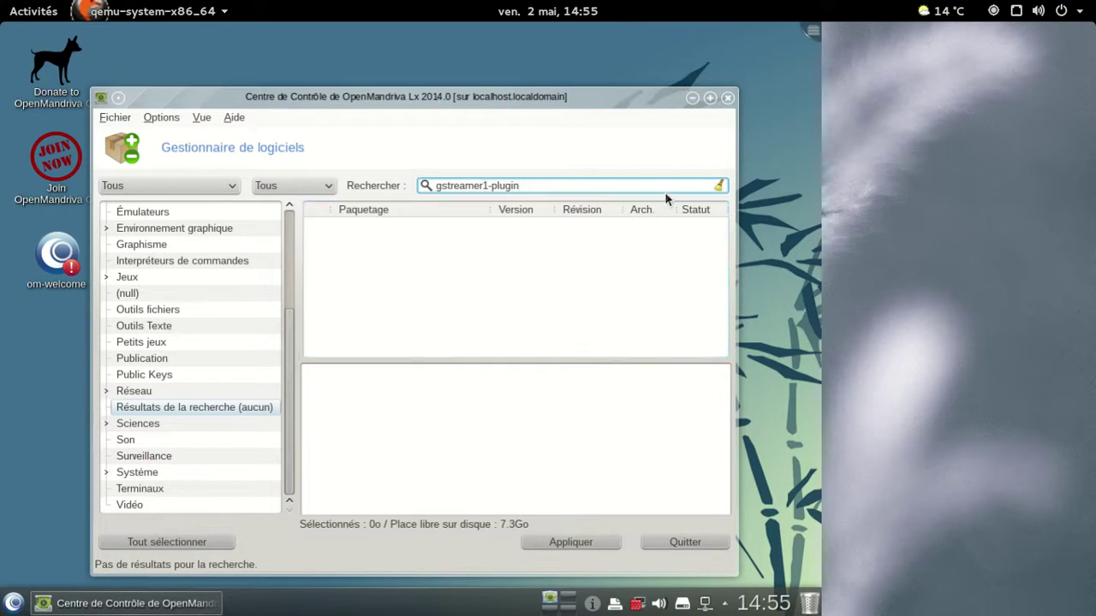
{"action": "key", "text": "BackSpace"}
{"action": "key", "text": "BackSpace"}
{"action": "key", "text": "BackSpace"}
{"action": "key", "text": "BackSpace"}
{"action": "key", "text": "BackSpace"}
{"action": "type", "text": "-plugins"}
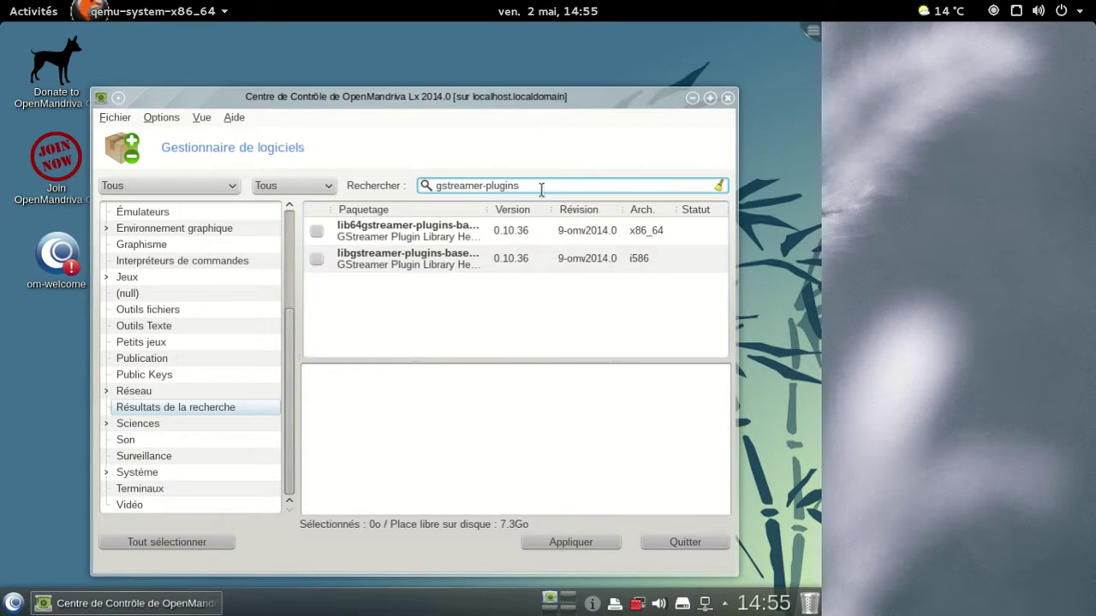
- Shorten the package search term back to "gstreamer"
{"action": "key", "text": "BackSpace"}
{"action": "key", "text": "BackSpace"}
{"action": "key", "text": "BackSpace"}
{"action": "key", "text": "BackSpace"}
{"action": "key", "text": "BackSpace"}
{"action": "key", "text": "BackSpace"}
{"action": "key", "text": "BackSpace"}
- Widen the package name column and select the x86_64 gstreamer0.10-plugins-bad package, accepting its required additional packages
{"action": "scroll", "coordinate": [580, 263], "scroll_direction": "down", "scroll_amount": 3}
{"action": "scroll", "coordinate": [578, 265], "scroll_direction": "down", "scroll_amount": 10}
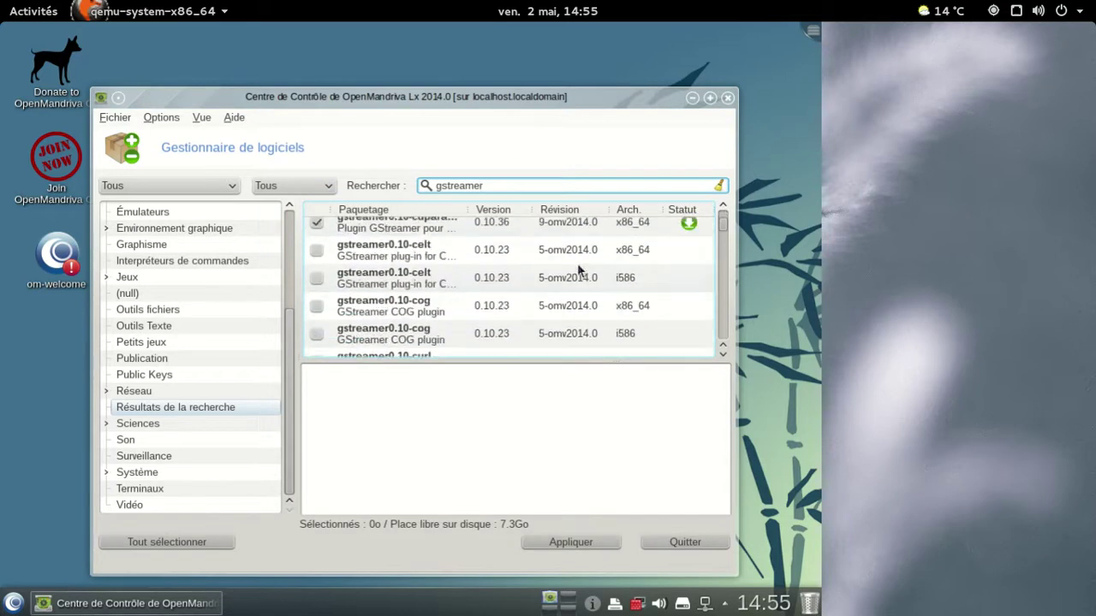
{"action": "scroll", "coordinate": [572, 271], "scroll_direction": "down", "scroll_amount": 8}
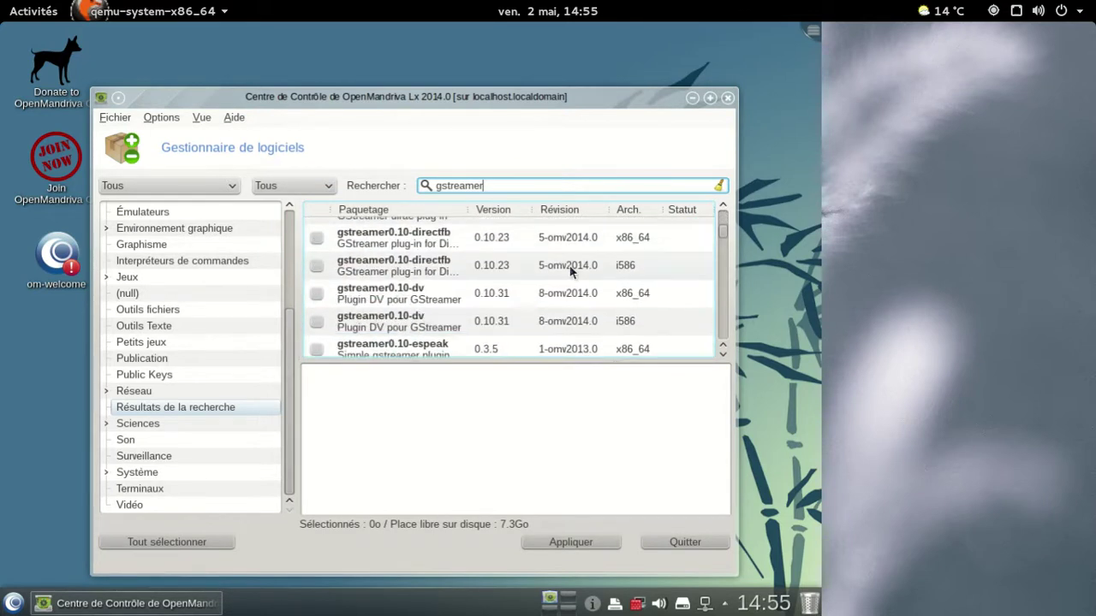
{"action": "scroll", "coordinate": [571, 271], "scroll_direction": "down", "scroll_amount": 8}
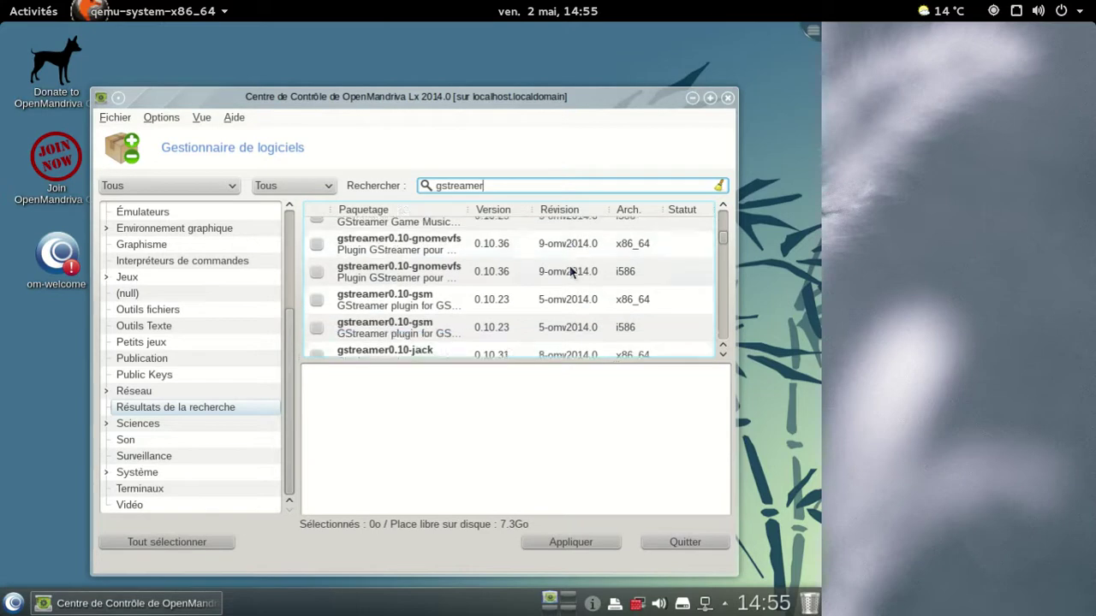
{"action": "scroll", "coordinate": [569, 272], "scroll_direction": "down", "scroll_amount": 8}
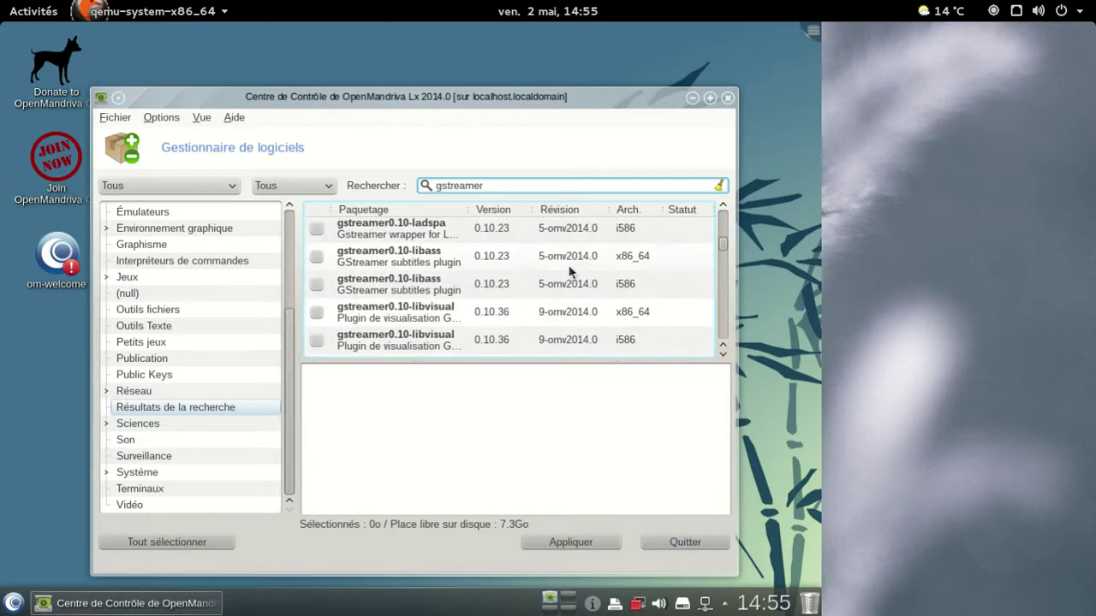
{"action": "scroll", "coordinate": [567, 272], "scroll_direction": "down", "scroll_amount": 8}
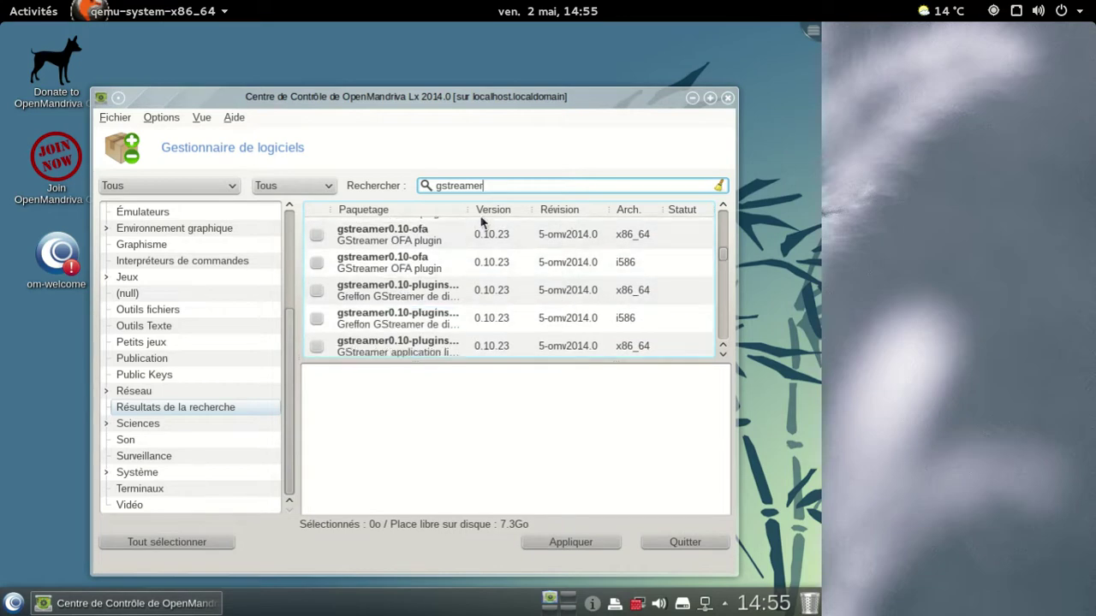
{"action": "left_click_drag", "start_coordinate": [471, 210], "coordinate": [598, 213]}
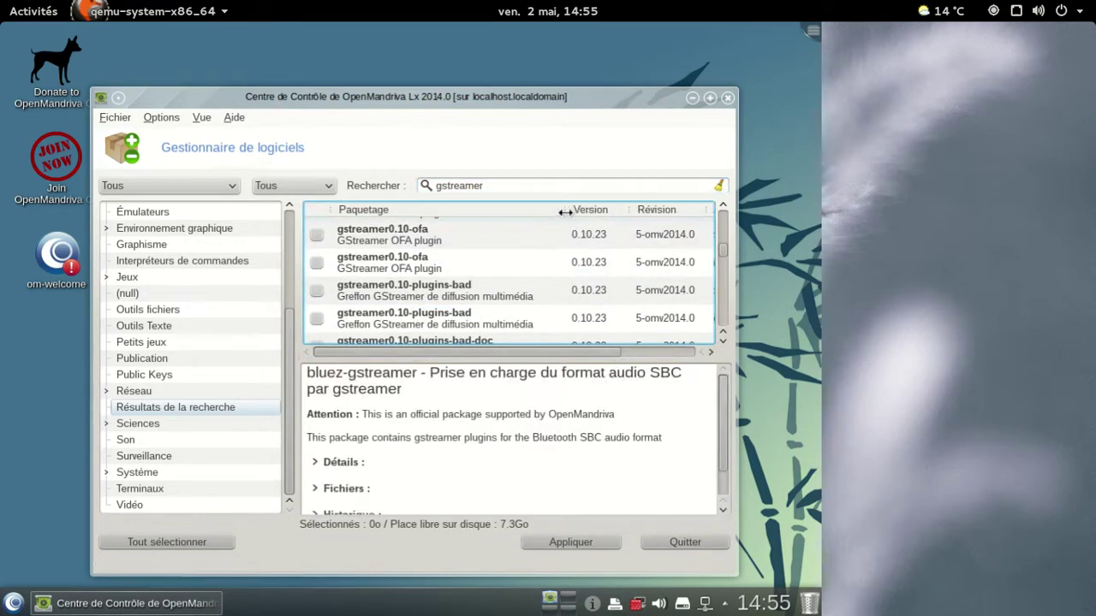
{"action": "left_click_drag", "start_coordinate": [608, 355], "coordinate": [570, 366]}
{"action": "left_click", "coordinate": [316, 291]}
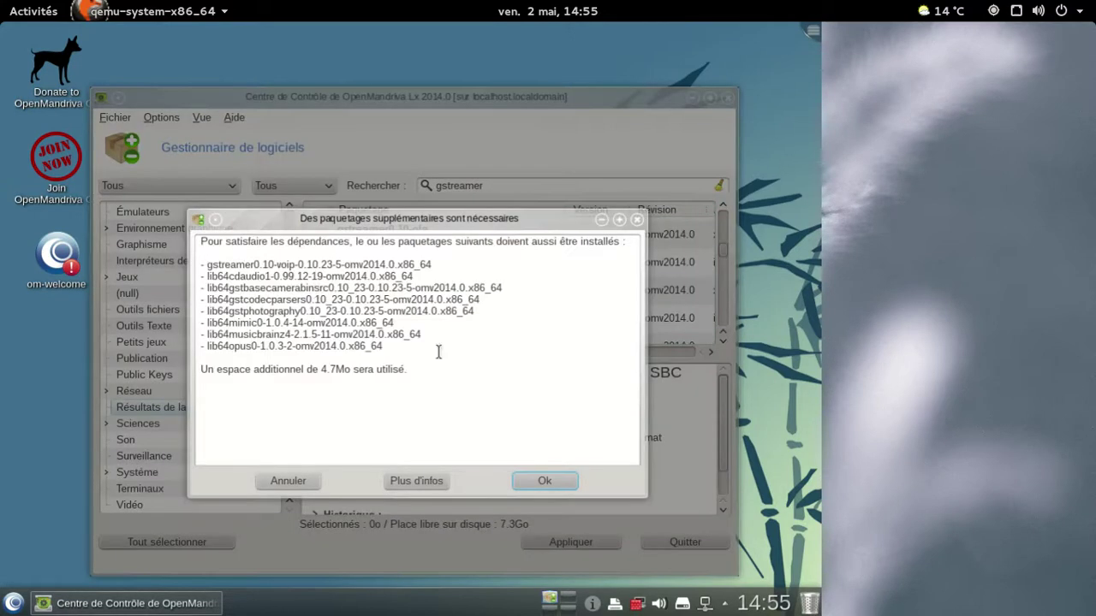
{"action": "left_click", "coordinate": [541, 484]}
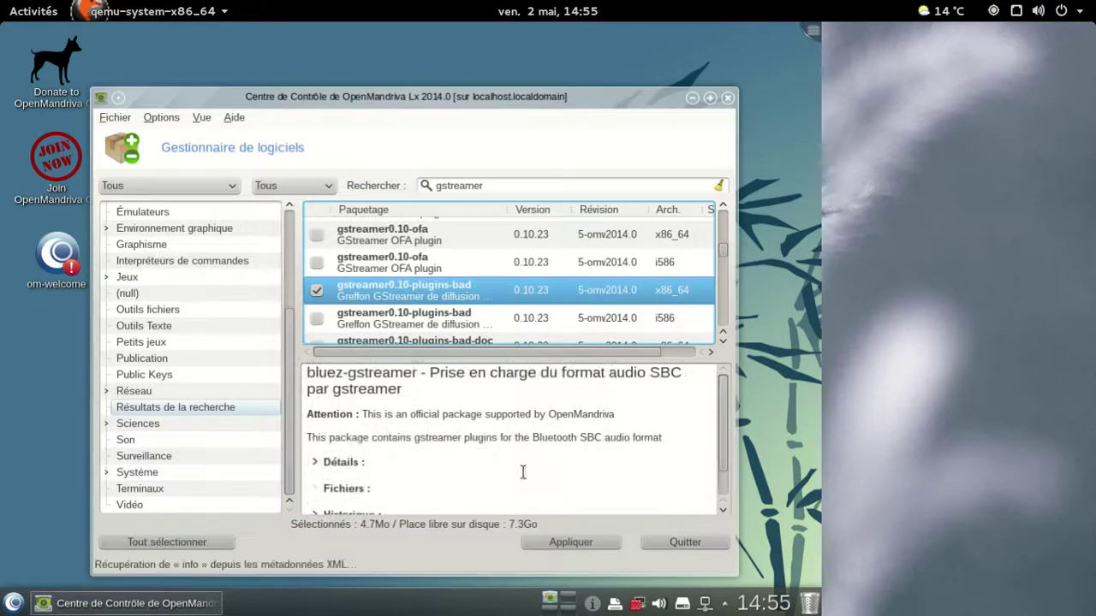
- Look through the remaining gstreamer0.10 packages to check which plugins are already selected or installed
{"action": "scroll", "coordinate": [564, 290], "scroll_direction": "down", "scroll_amount": 4}
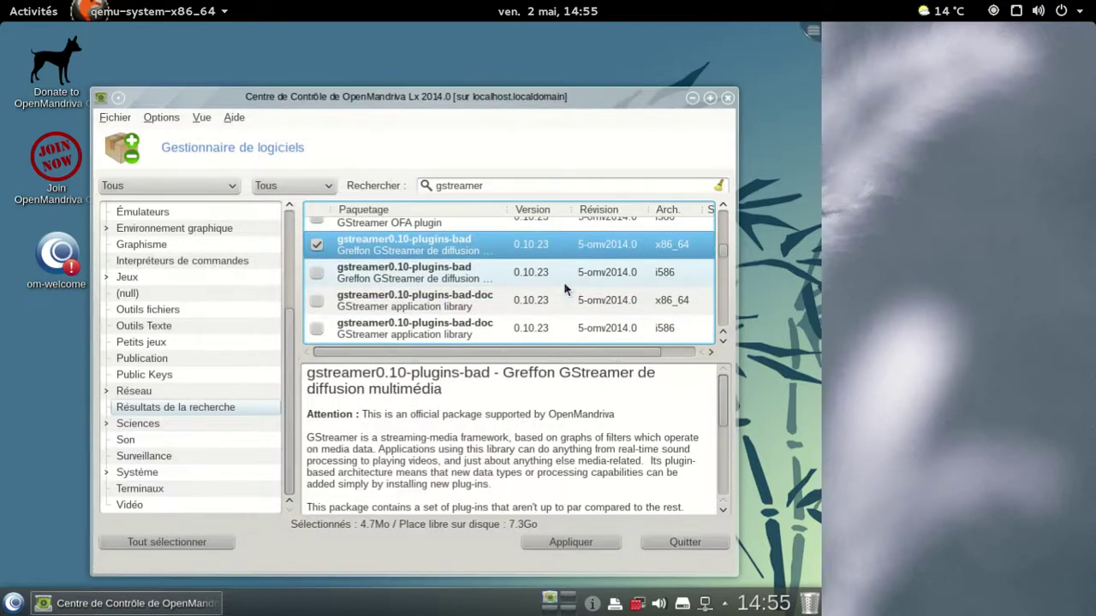
{"action": "scroll", "coordinate": [563, 290], "scroll_direction": "down", "scroll_amount": 3}
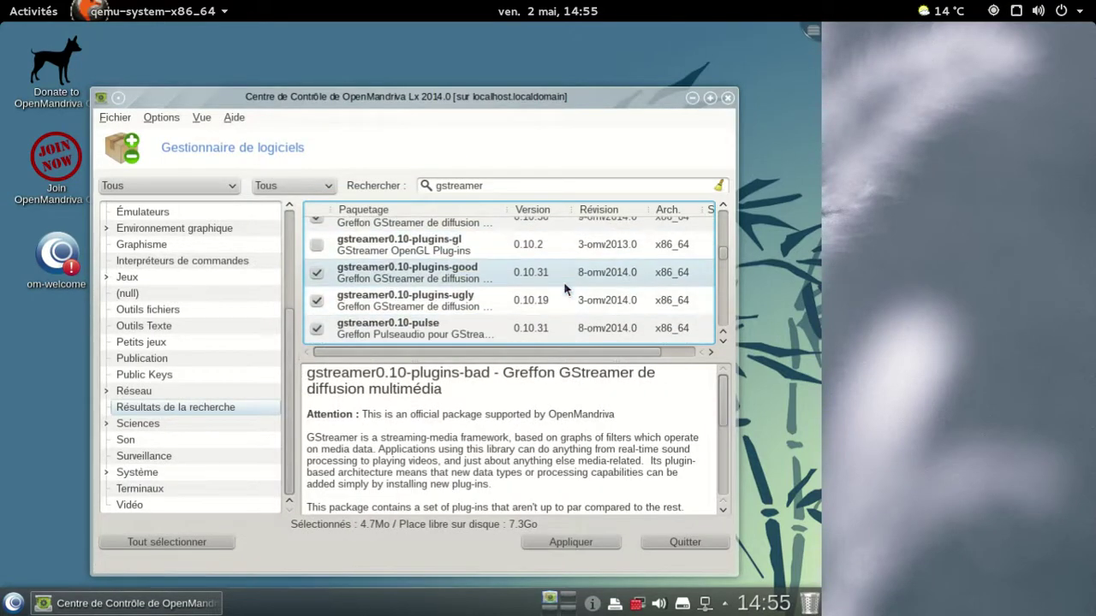
{"action": "scroll", "coordinate": [563, 290], "scroll_direction": "down", "scroll_amount": 4}
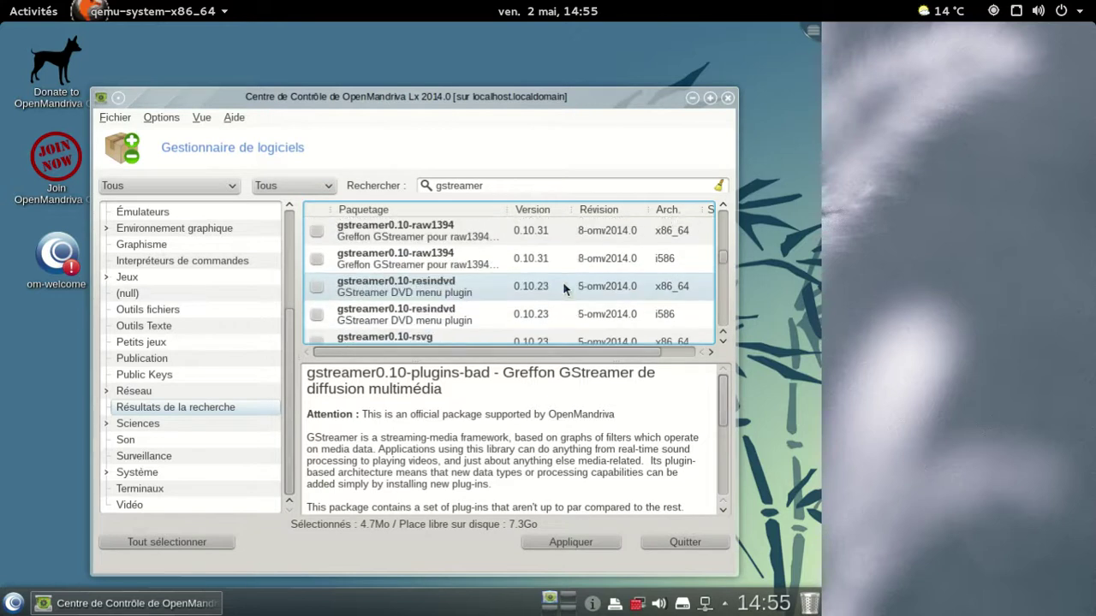
{"action": "scroll", "coordinate": [563, 290], "scroll_direction": "down", "scroll_amount": 5}
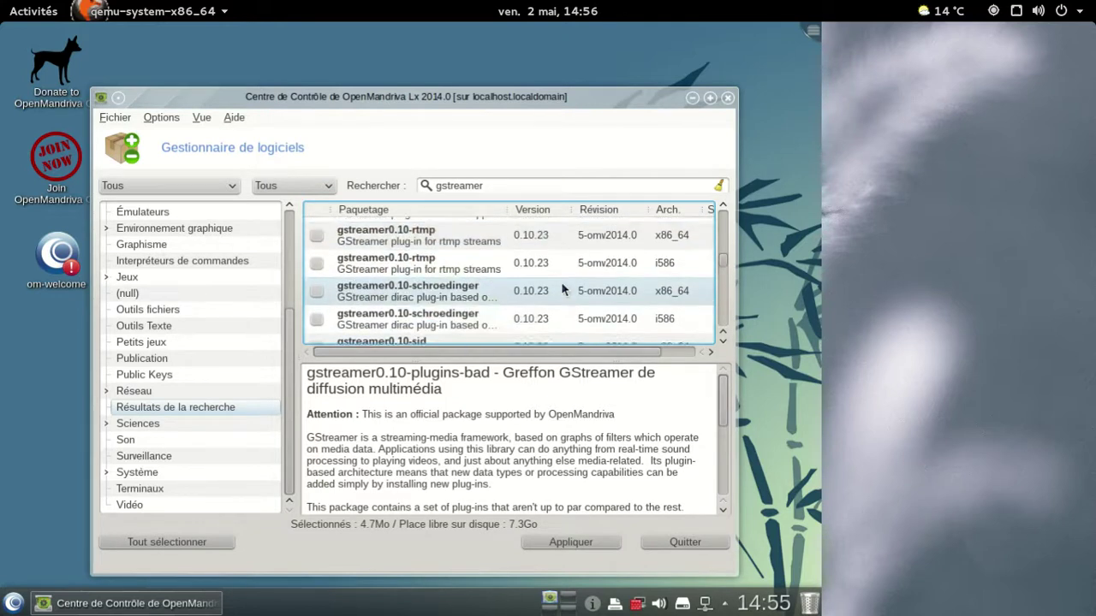
{"action": "scroll", "coordinate": [564, 290], "scroll_direction": "down", "scroll_amount": 5}
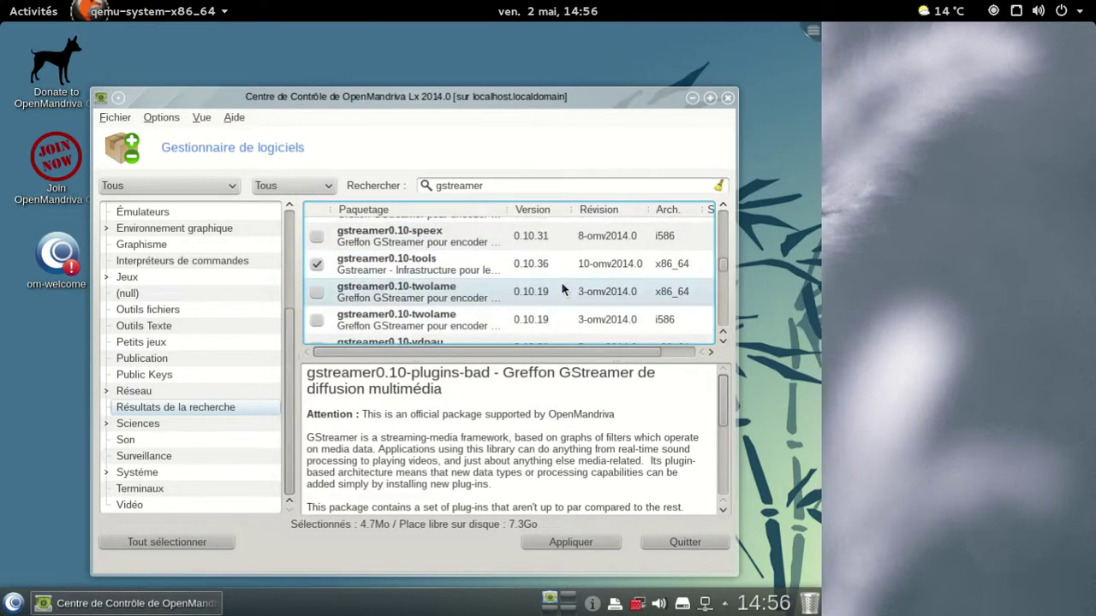
{"action": "scroll", "coordinate": [563, 290], "scroll_direction": "down", "scroll_amount": 5}
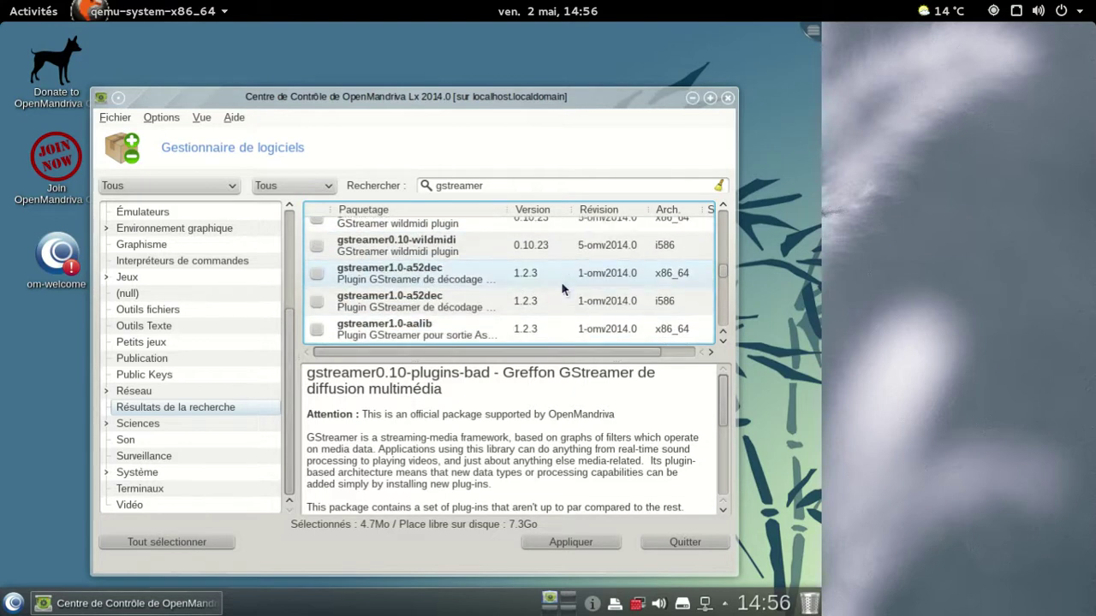
{"action": "scroll", "coordinate": [564, 290], "scroll_direction": "up", "scroll_amount": 5}
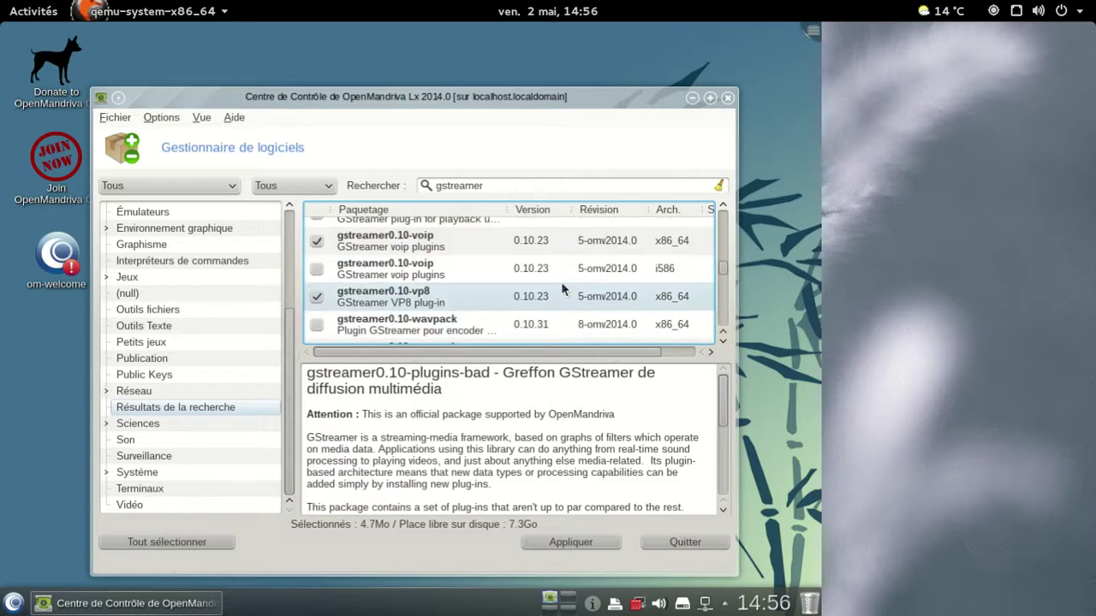
{"action": "scroll", "coordinate": [563, 291], "scroll_direction": "up", "scroll_amount": 1}
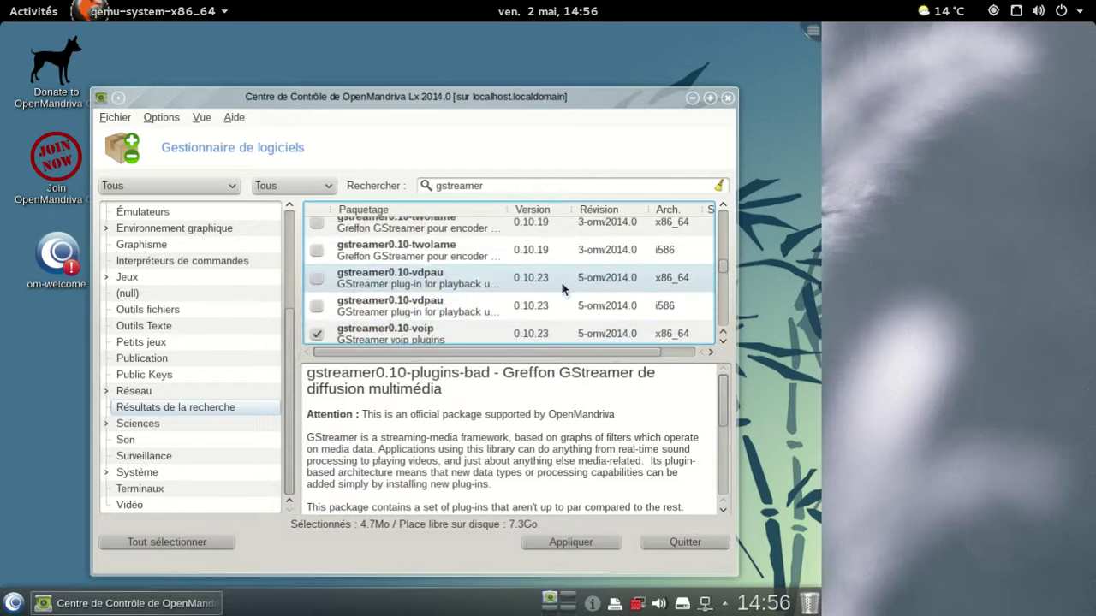
{"action": "scroll", "coordinate": [565, 289], "scroll_direction": "up", "scroll_amount": 2}
- Search for "ugly" and select the x86_64 gstreamer1.0-plugins-ugly package with its required additional packages
{"action": "left_click", "coordinate": [480, 186]}
{"action": "double_click", "coordinate": [462, 186]}
{"action": "type", "text": "ulgy"}
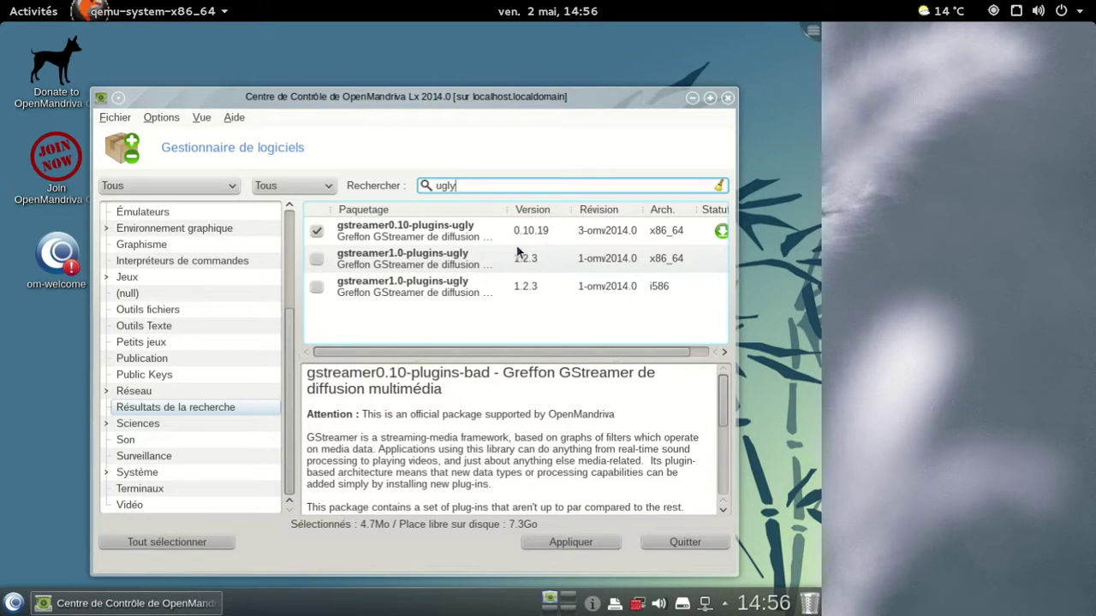
{"action": "left_click", "coordinate": [319, 259]}
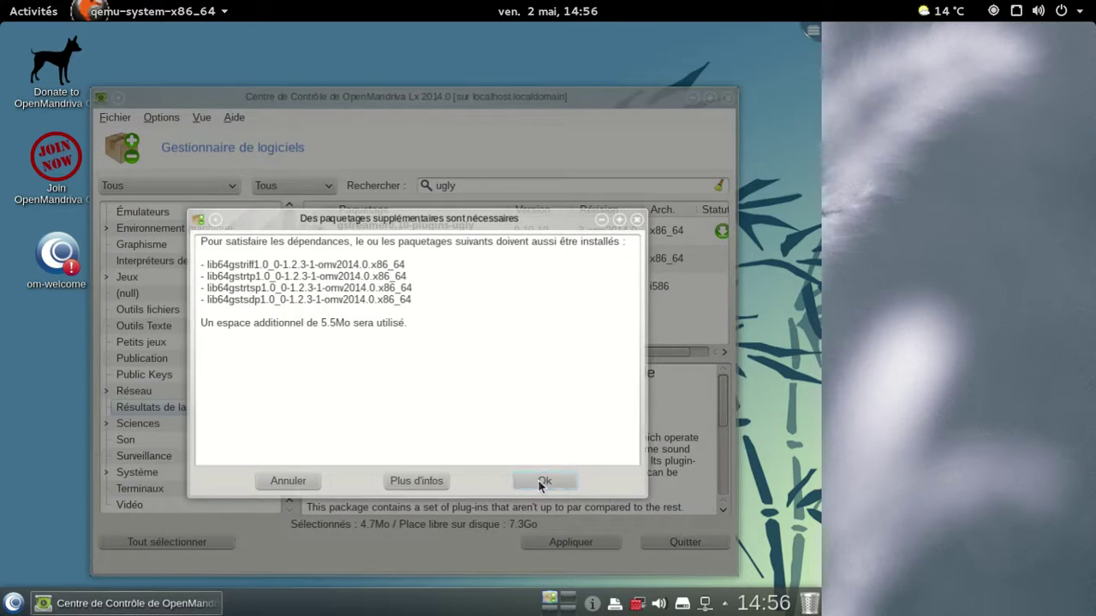
{"action": "left_click", "coordinate": [539, 482]}
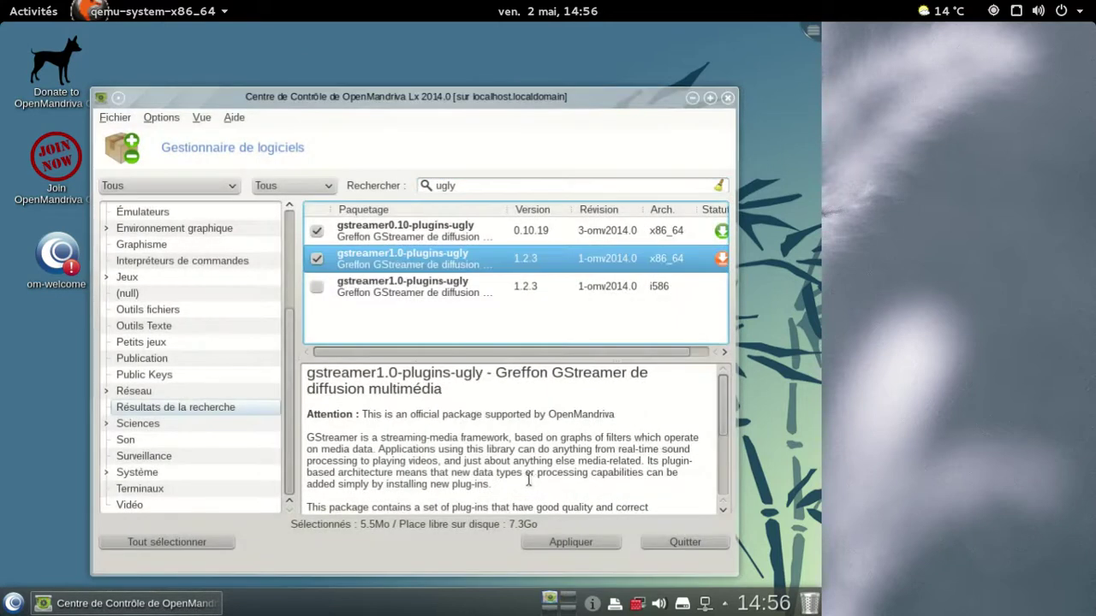
- Replace the "ugly" search term with "gstreamer" to list all GStreamer packages
{"action": "left_click", "coordinate": [545, 186]}
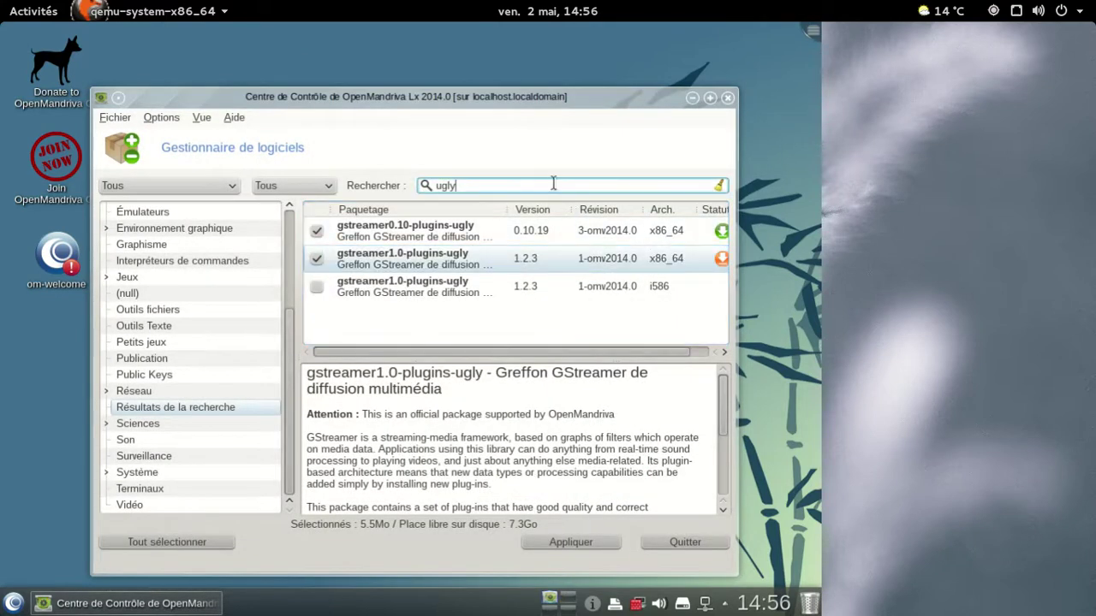
{"action": "key", "text": "BackSpace"}
{"action": "key", "text": "BackSpace"}
{"action": "key", "text": "BackSpace"}
{"action": "key", "text": "BackSpace"}
{"action": "type", "text": "gster"}
{"action": "type", "text": "amer"}
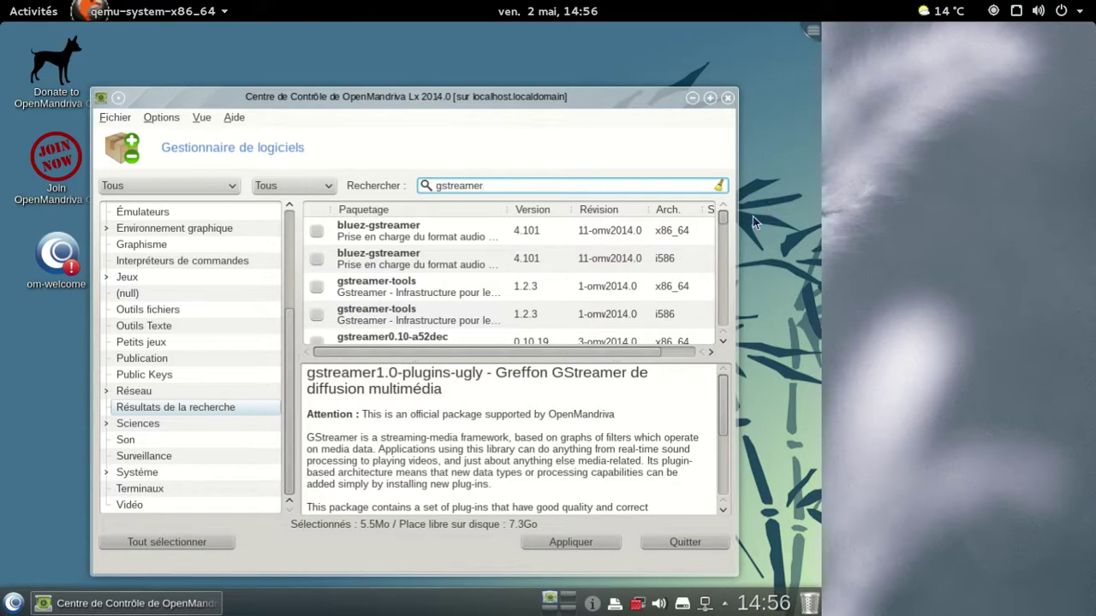
- Find the x86_64 gstreamer1.0-plugins-bad package among the search results and select it with its required additional packages
{"action": "left_click_drag", "start_coordinate": [723, 218], "coordinate": [719, 343]}
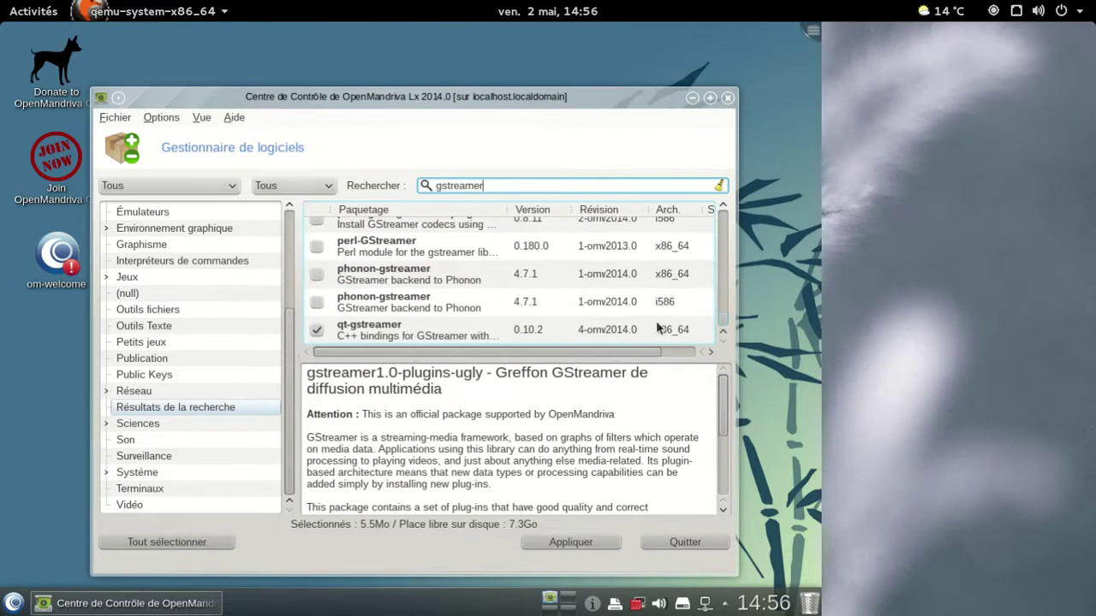
{"action": "scroll", "coordinate": [641, 311], "scroll_direction": "up", "scroll_amount": 2}
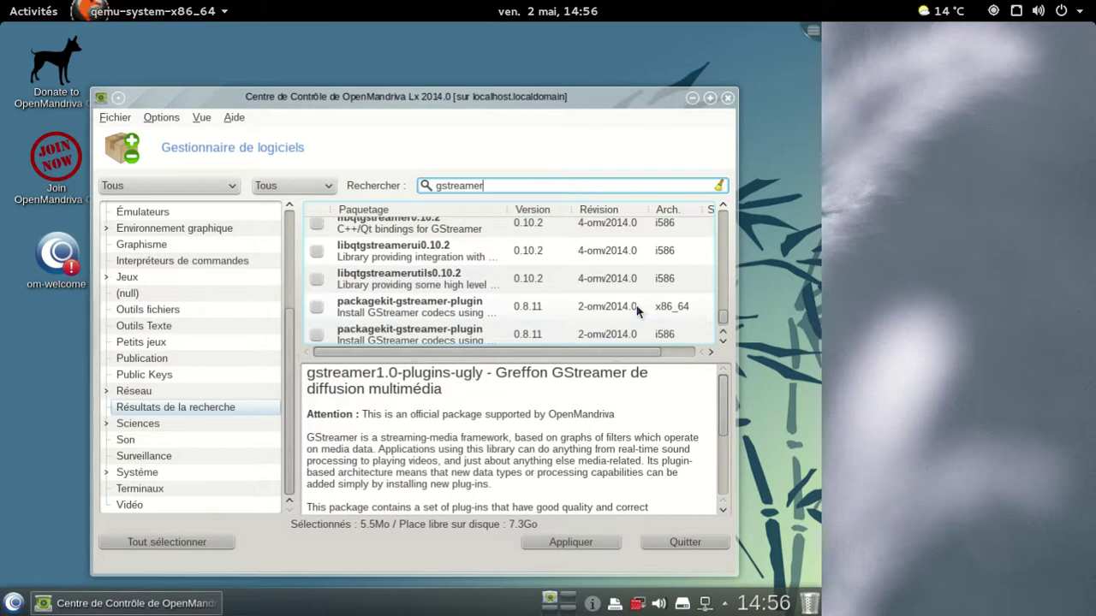
{"action": "scroll", "coordinate": [638, 311], "scroll_direction": "up", "scroll_amount": 5}
{"action": "scroll", "coordinate": [638, 311], "scroll_direction": "up", "scroll_amount": 3}
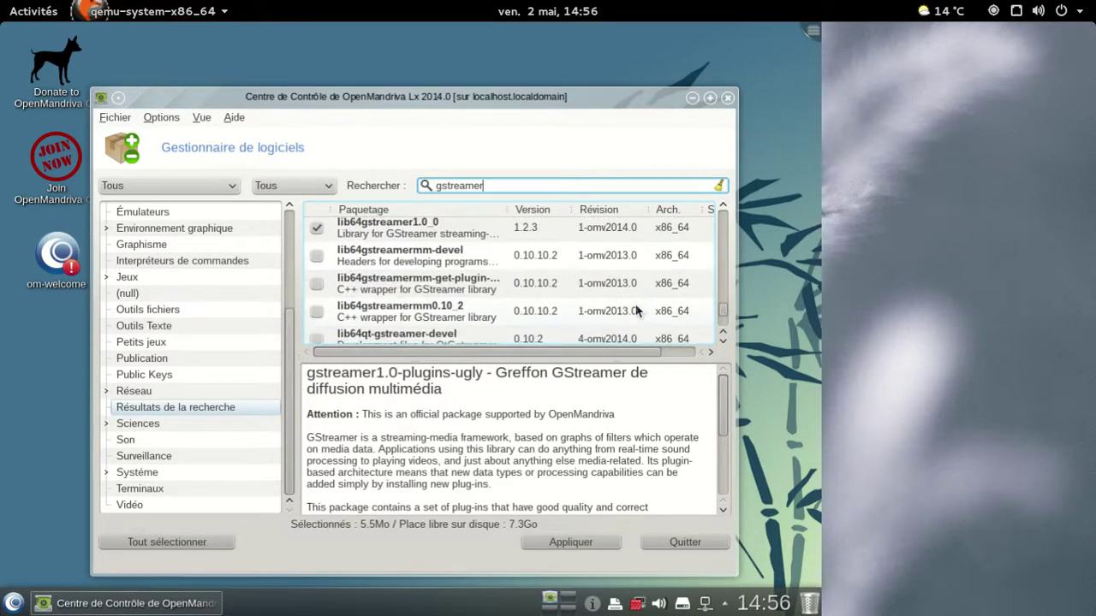
{"action": "scroll", "coordinate": [638, 310], "scroll_direction": "up", "scroll_amount": 3}
{"action": "scroll", "coordinate": [638, 311], "scroll_direction": "up", "scroll_amount": 4}
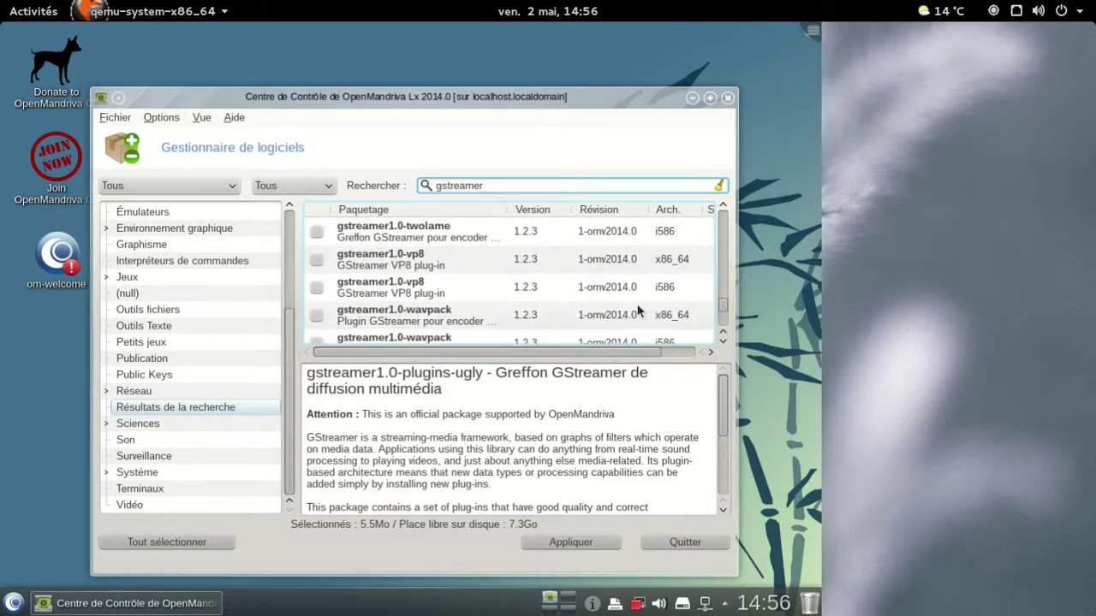
{"action": "scroll", "coordinate": [638, 311], "scroll_direction": "up", "scroll_amount": 3}
{"action": "scroll", "coordinate": [638, 311], "scroll_direction": "up", "scroll_amount": 4}
{"action": "scroll", "coordinate": [638, 311], "scroll_direction": "up", "scroll_amount": 3}
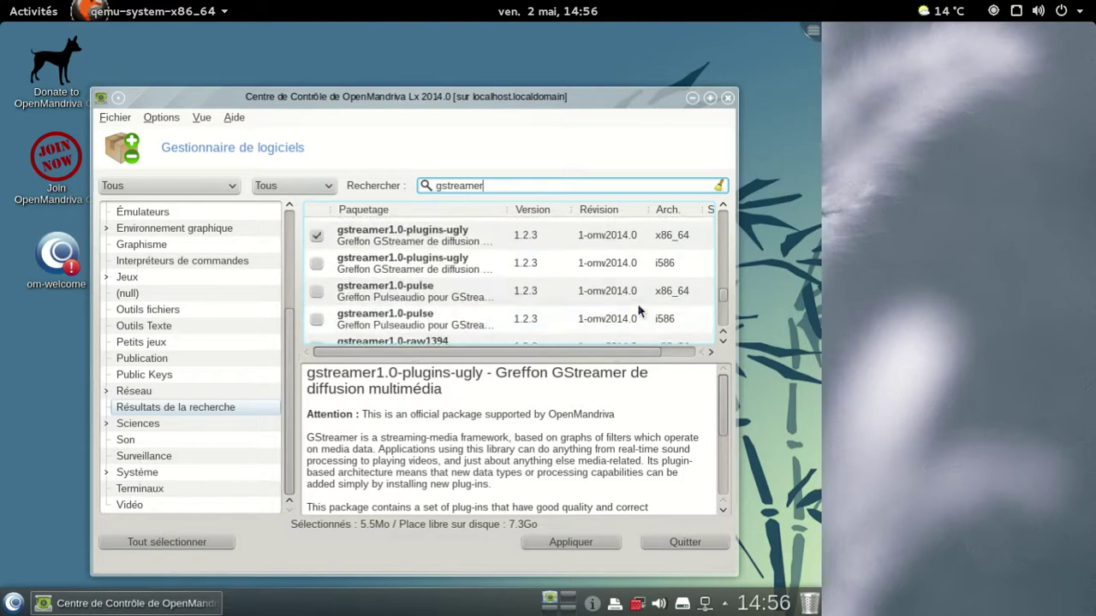
{"action": "scroll", "coordinate": [638, 311], "scroll_direction": "up", "scroll_amount": 2}
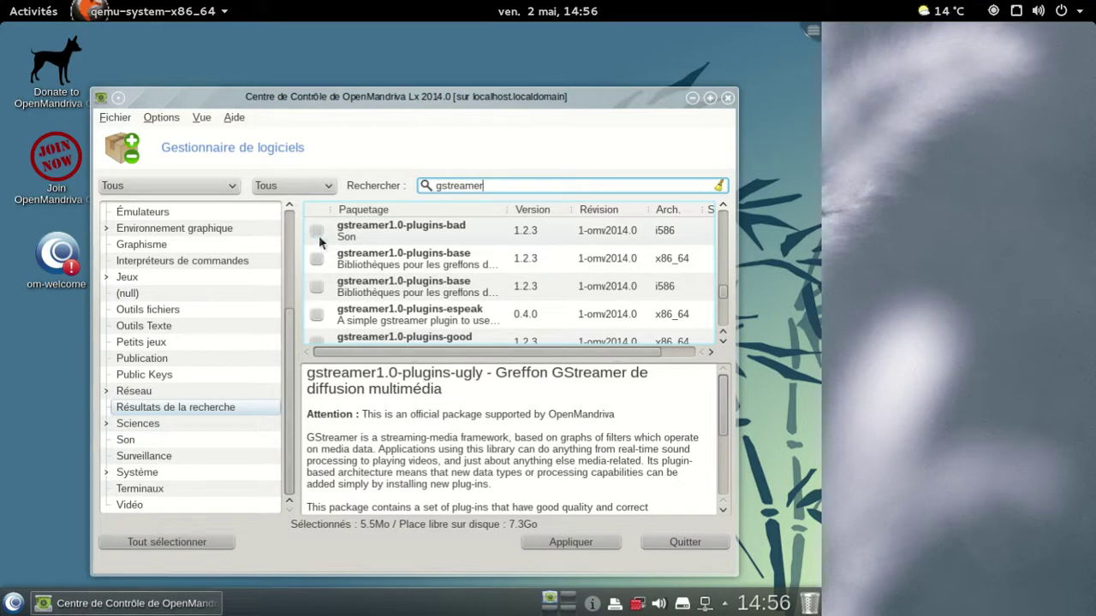
{"action": "scroll", "coordinate": [361, 278], "scroll_direction": "up", "scroll_amount": 1}
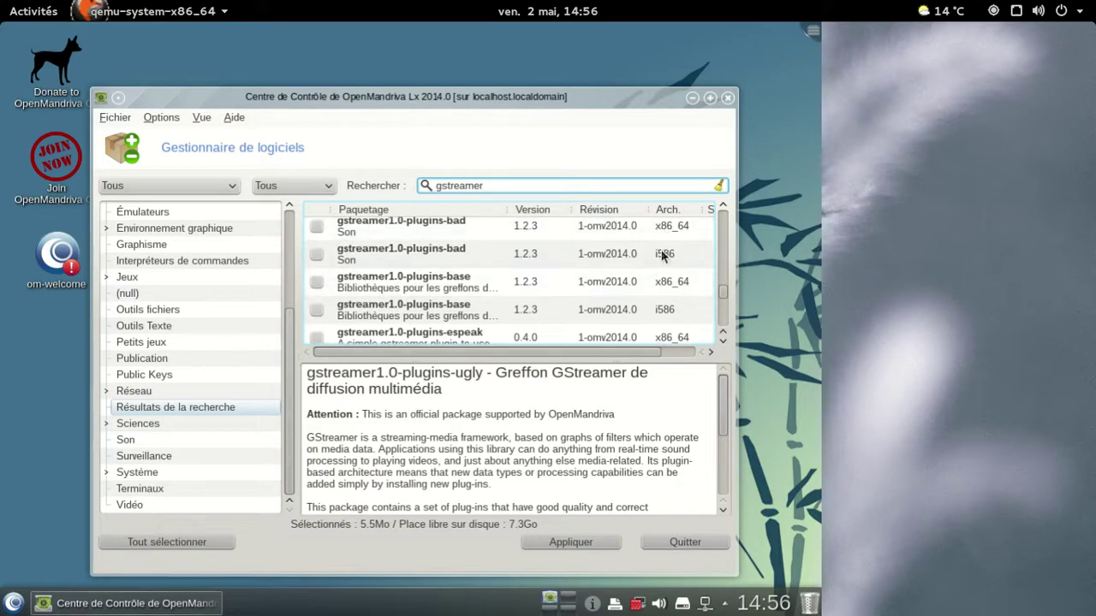
{"action": "left_click", "coordinate": [316, 226]}
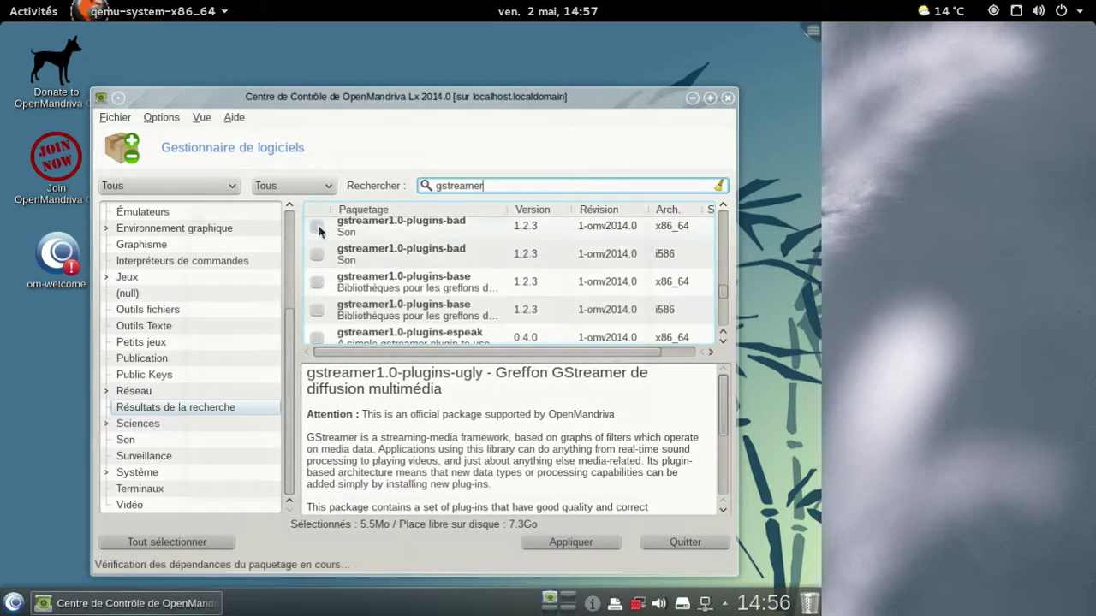
{"action": "left_click", "coordinate": [562, 482]}
- Apply and confirm the installation of the selected GStreamer packages, and close the software manager and the Control Center
{"action": "left_click", "coordinate": [587, 543]}
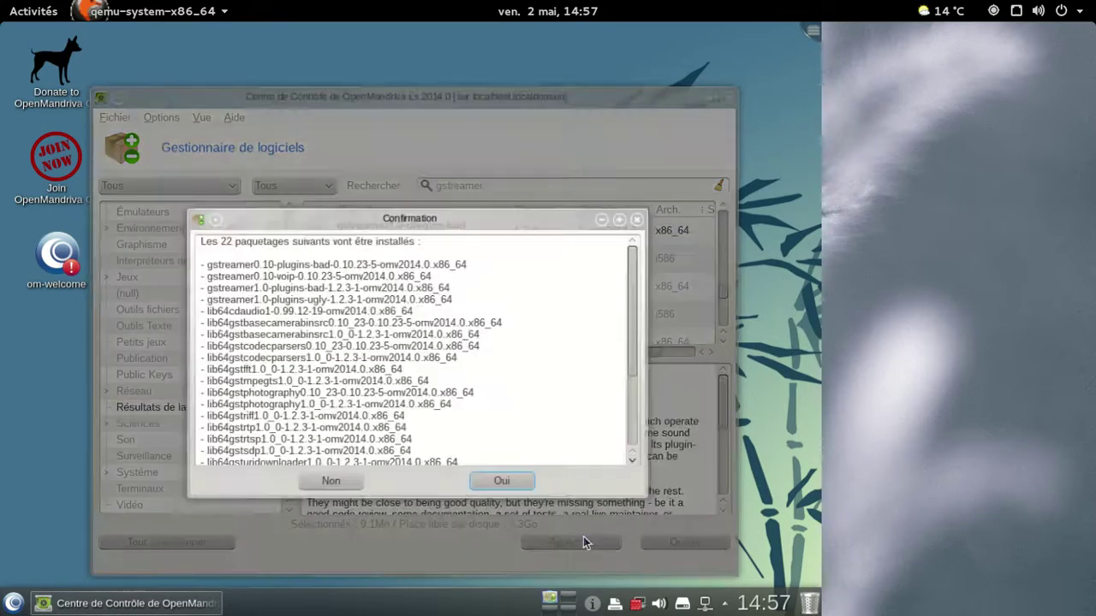
{"action": "left_click_drag", "start_coordinate": [631, 327], "coordinate": [614, 283]}
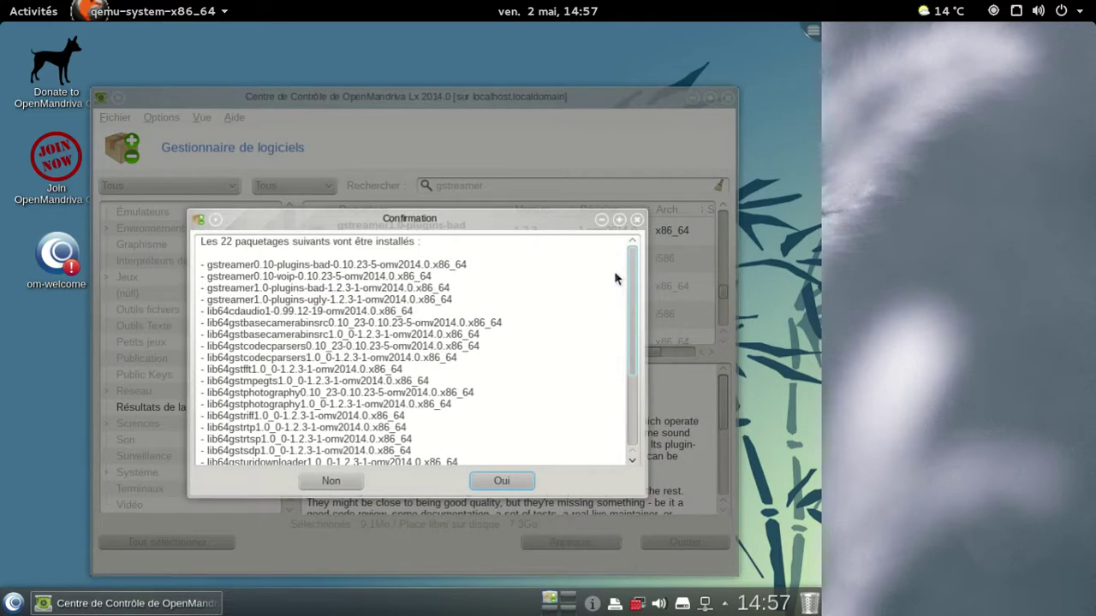
{"action": "left_click", "coordinate": [501, 481]}
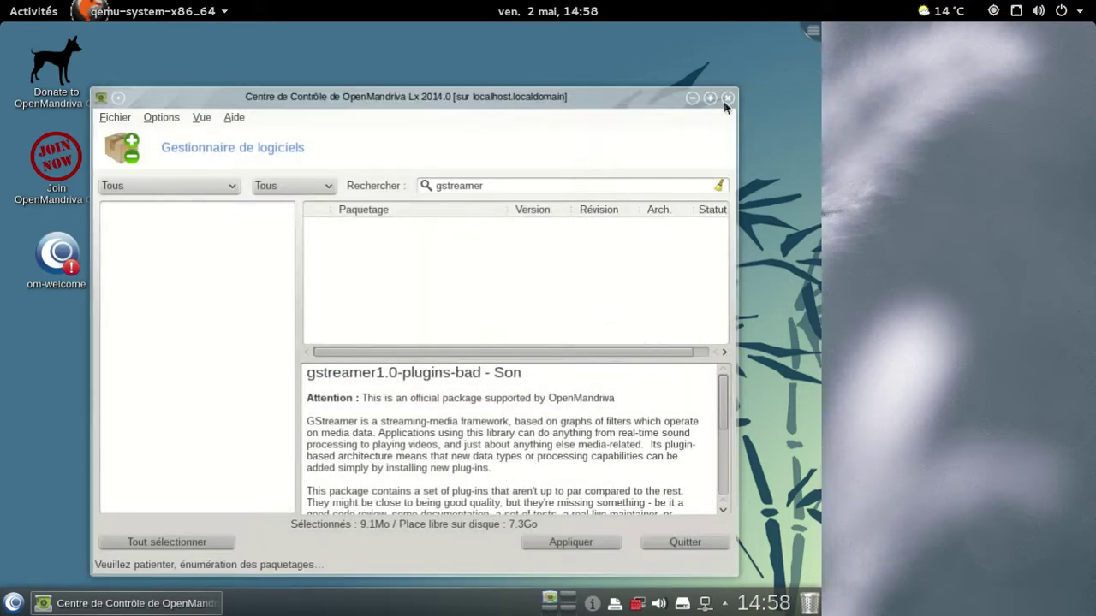
{"action": "left_click", "coordinate": [728, 98]}
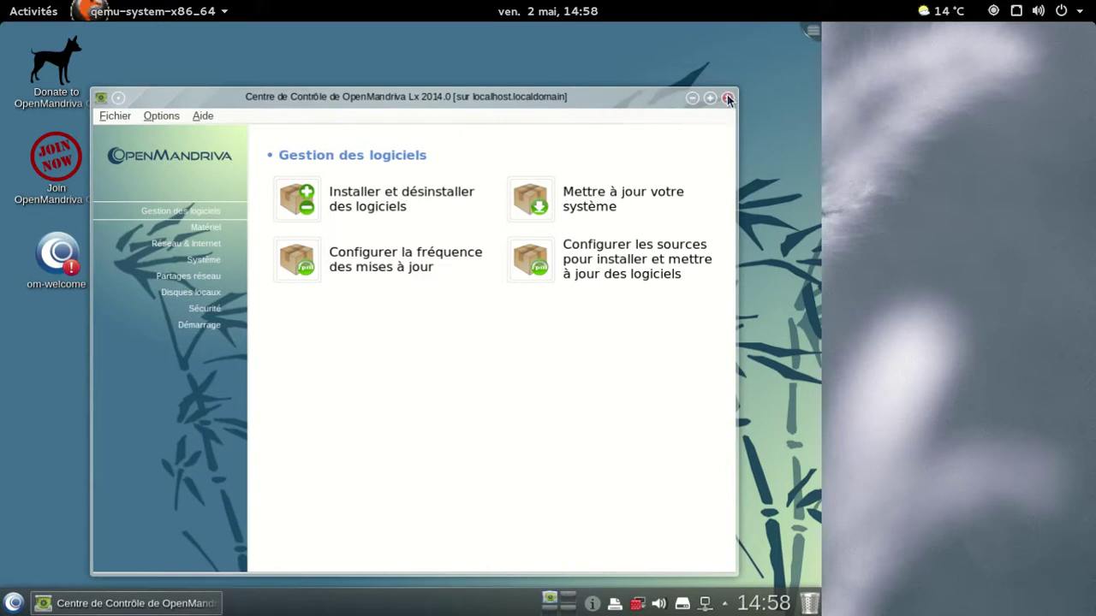
{"action": "left_click", "coordinate": [727, 98]}
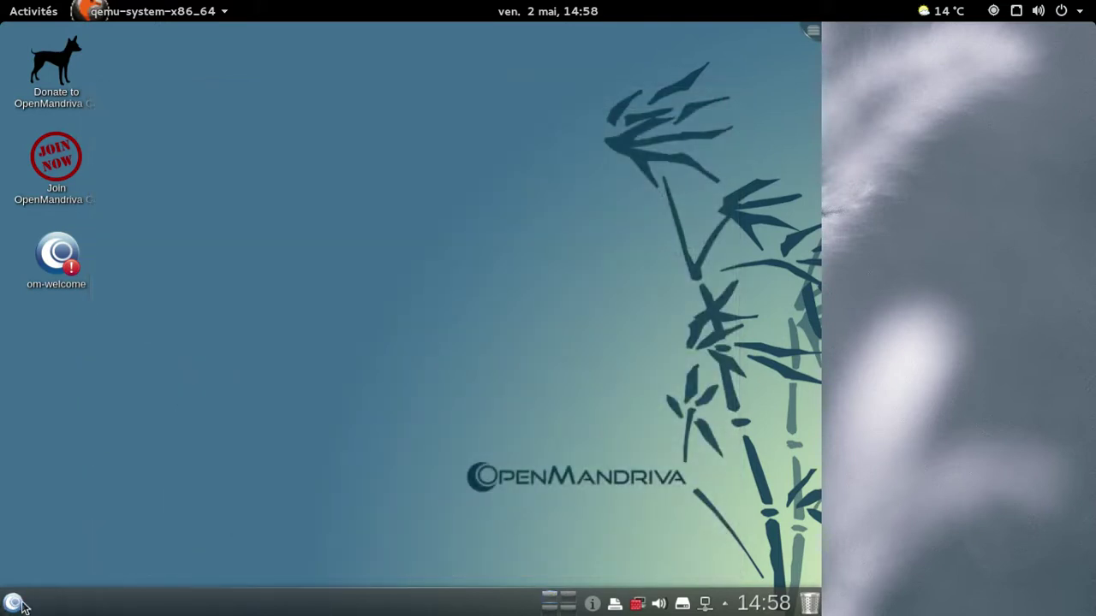
- Launch Firefox and check the installed plugins at about:plugins in a new tab, closing that tab when done
{"action": "left_click", "coordinate": [18, 603]}
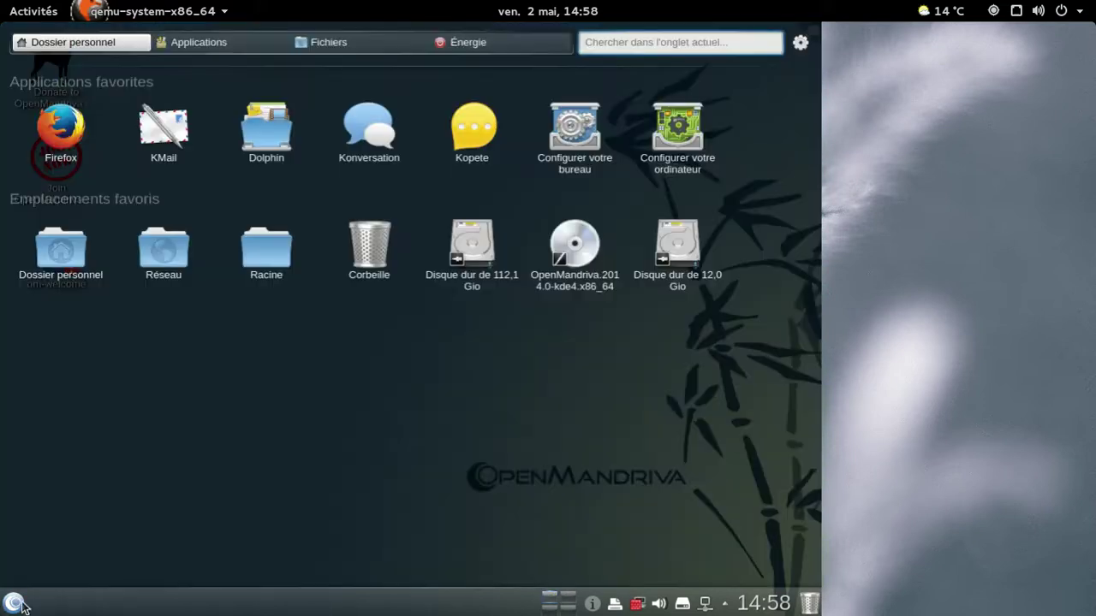
{"action": "left_click", "coordinate": [62, 153]}
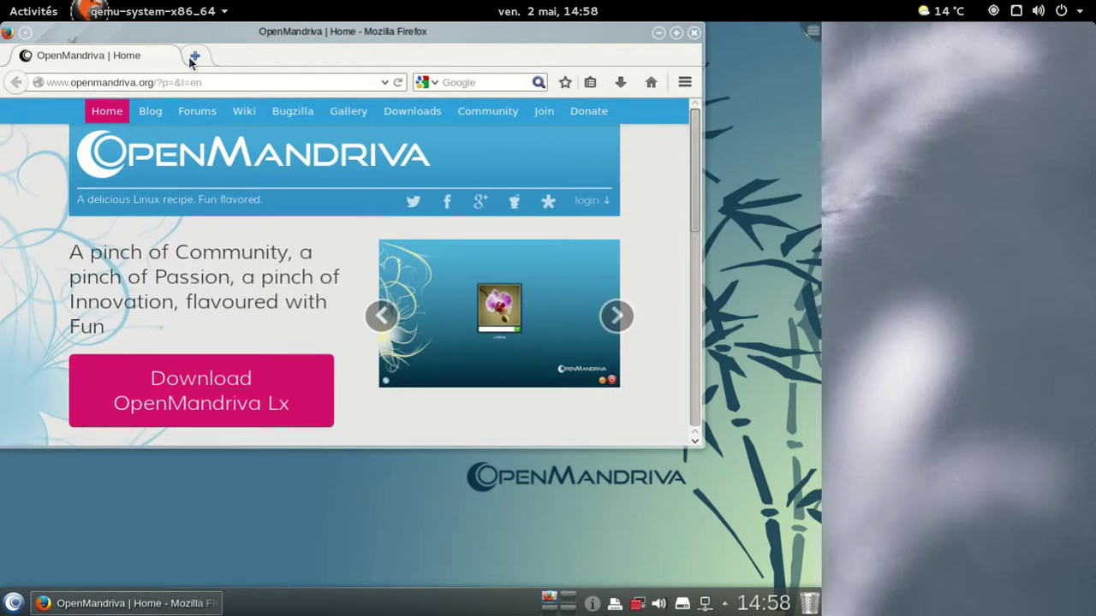
{"action": "left_click", "coordinate": [193, 57]}
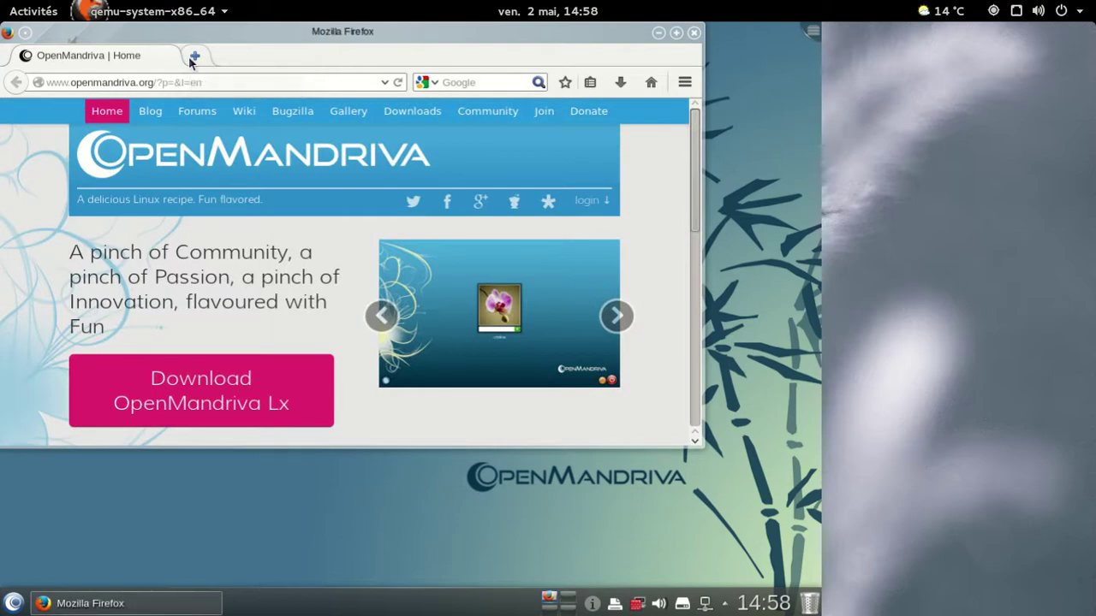
{"action": "type", "text": "about:"}
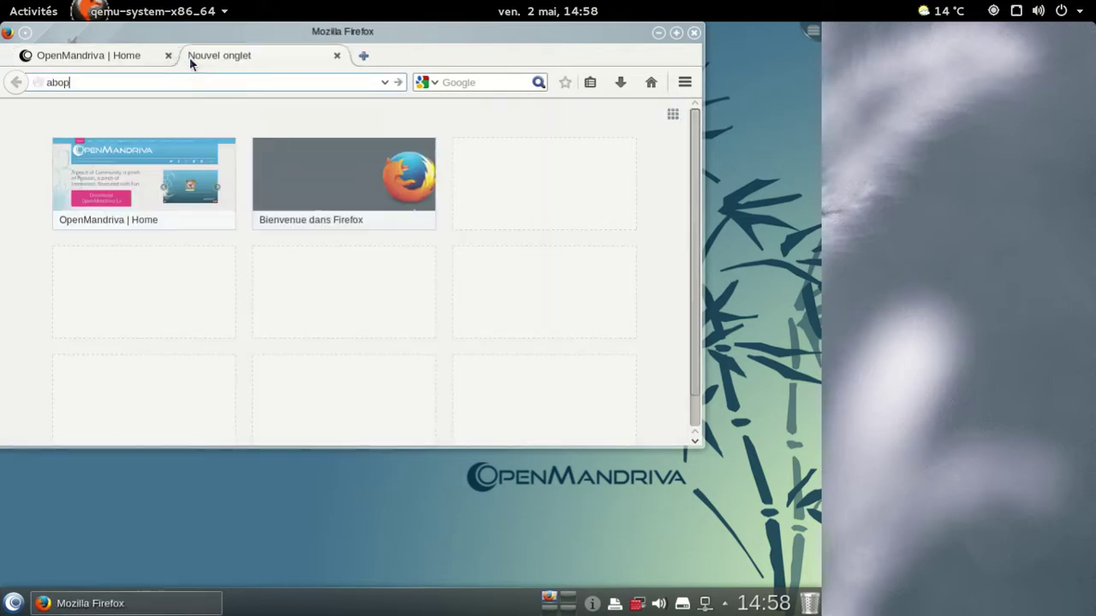
{"action": "type", "text": "plugins"}
{"action": "key", "text": "Return"}
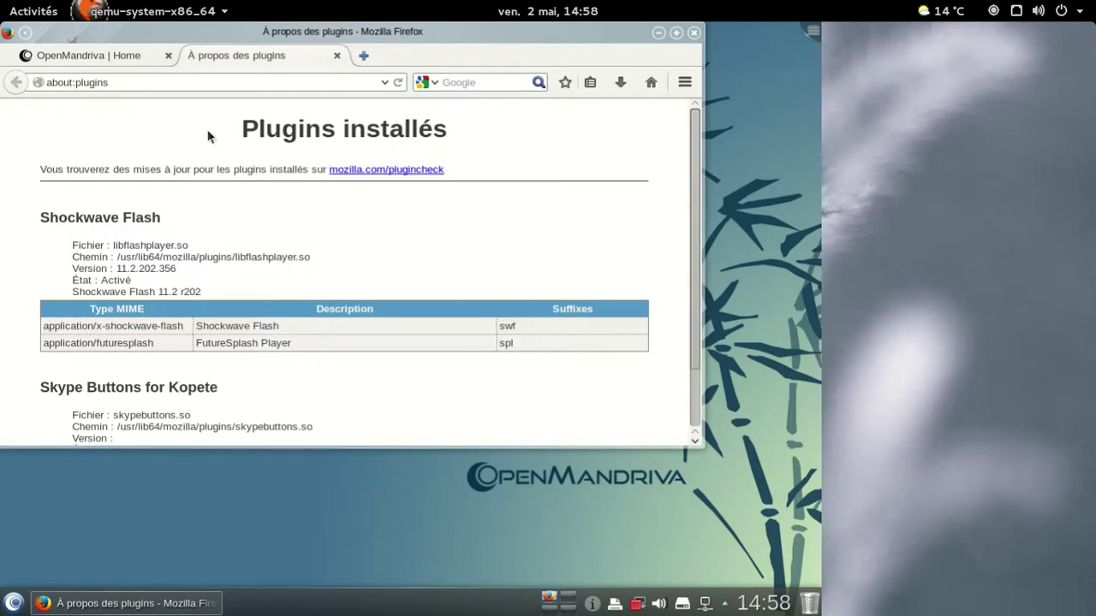
{"action": "left_click", "coordinate": [337, 56]}
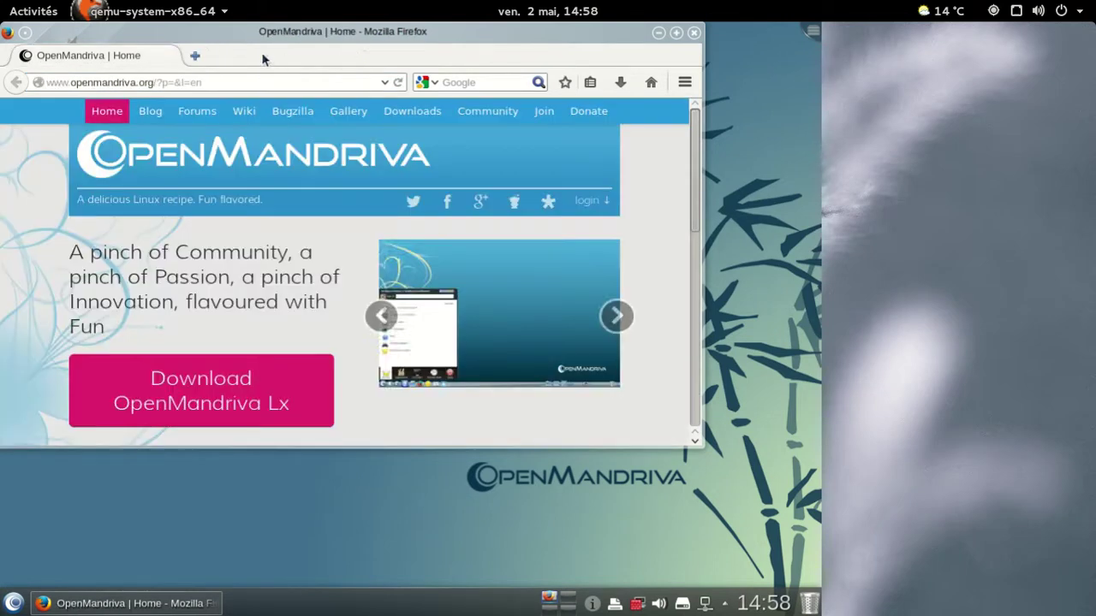
- Load altermusique.org in a new tab and open the page of the album Dead Frequencies
{"action": "left_click", "coordinate": [197, 57]}
{"action": "type", "text": "alkter"}
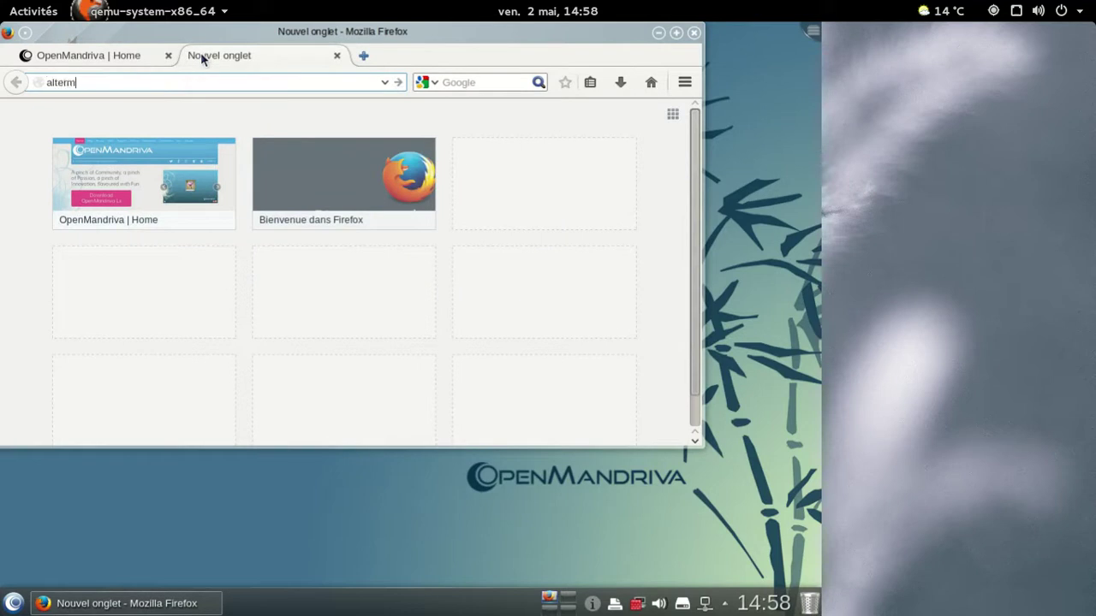
{"action": "type", "text": "musique.org"}
{"action": "key", "text": "Return"}
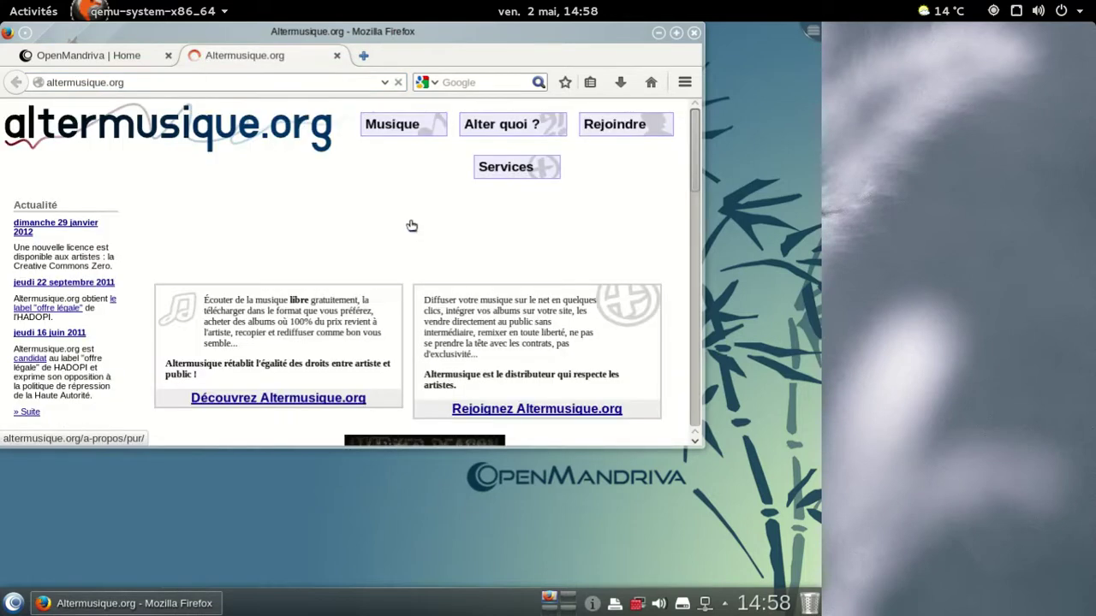
{"action": "scroll", "coordinate": [393, 218], "scroll_direction": "down", "scroll_amount": 5}
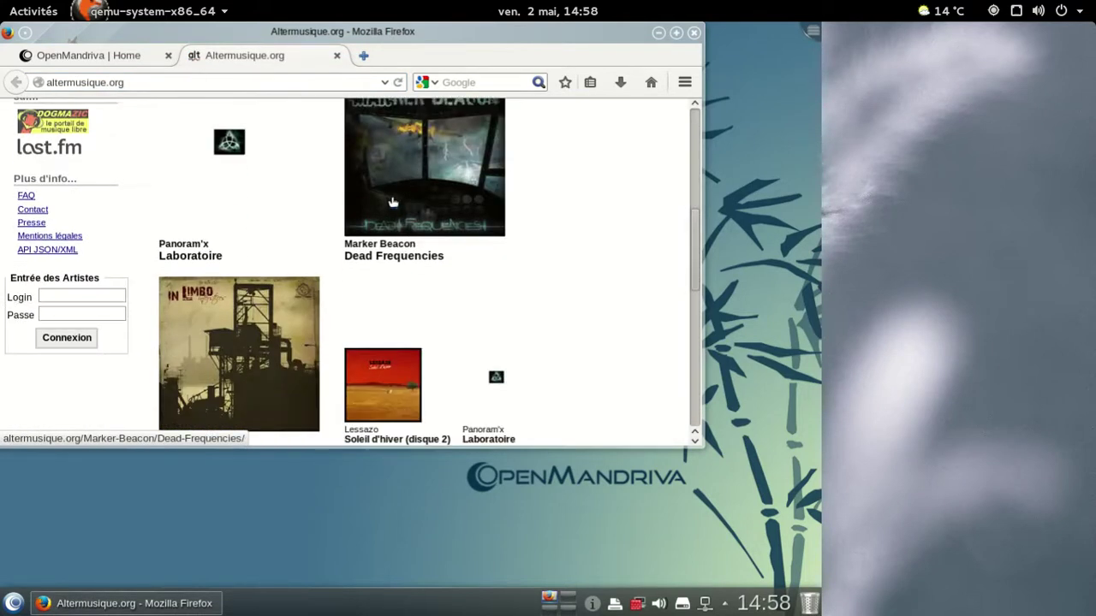
{"action": "left_click", "coordinate": [392, 200]}
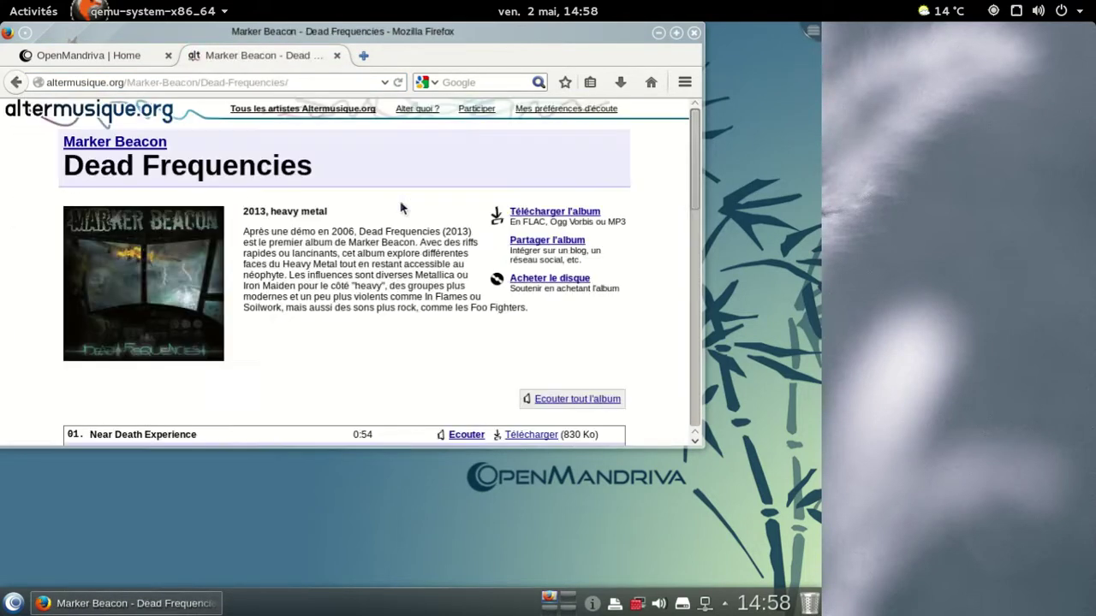
- Download the complete album in low-quality 192kbps MP3, saving the zip file, and check the download progress
{"action": "scroll", "coordinate": [424, 229], "scroll_direction": "down", "scroll_amount": 1}
{"action": "scroll", "coordinate": [424, 230], "scroll_direction": "down", "scroll_amount": 12}
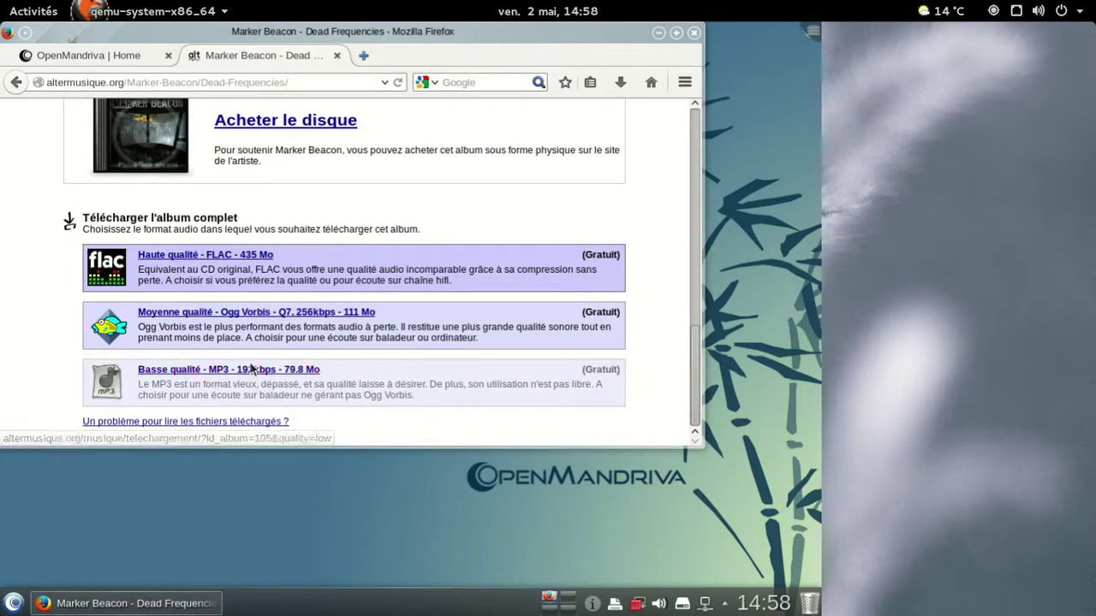
{"action": "left_click", "coordinate": [247, 375]}
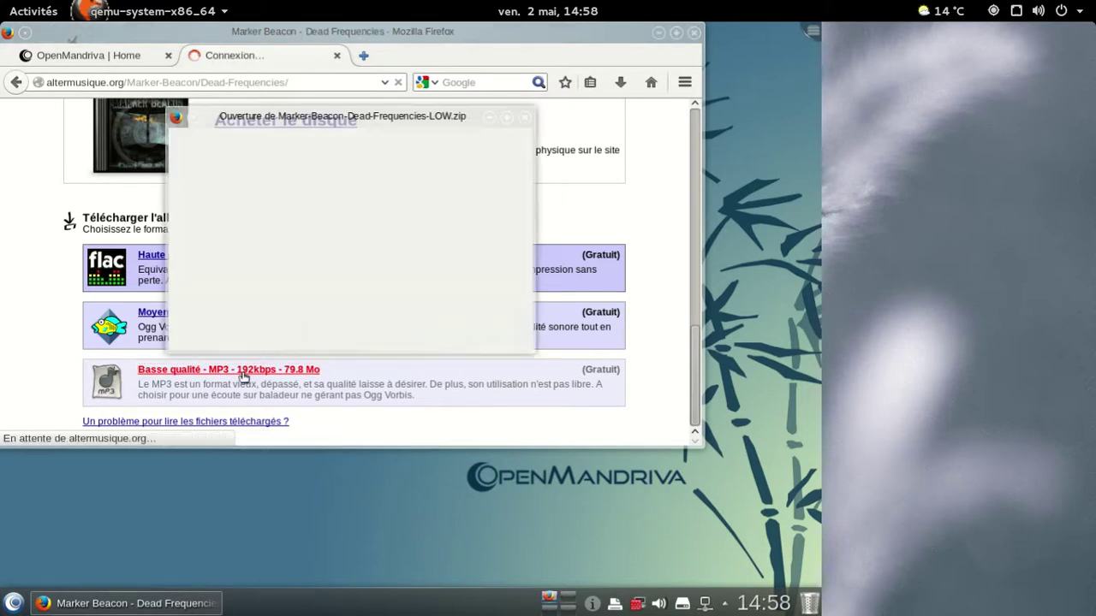
{"action": "left_click", "coordinate": [211, 284]}
{"action": "left_click", "coordinate": [428, 356]}
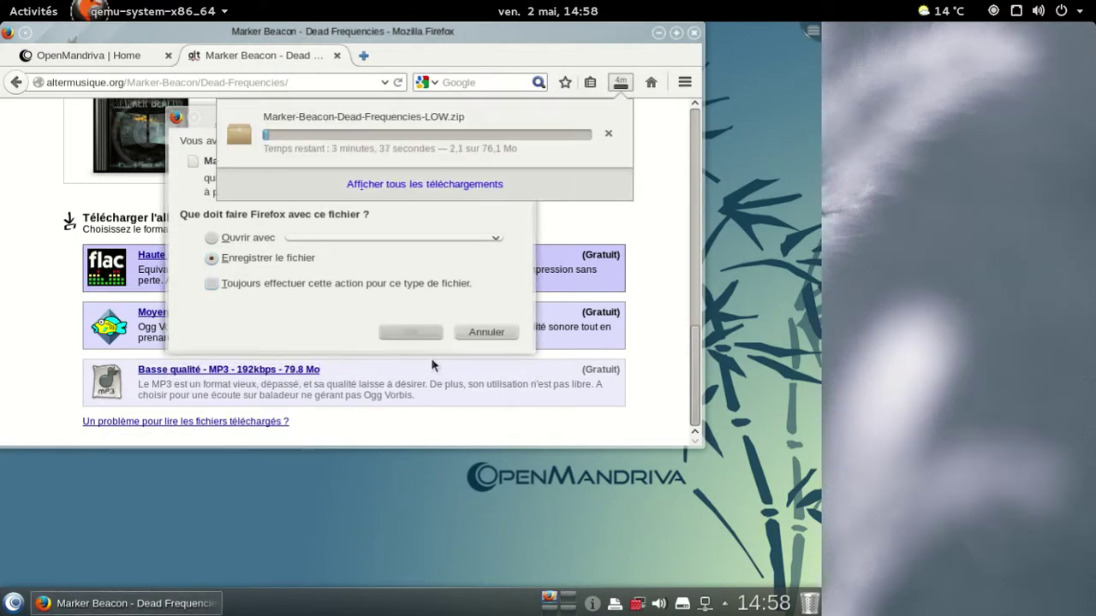
{"action": "left_click", "coordinate": [626, 81]}
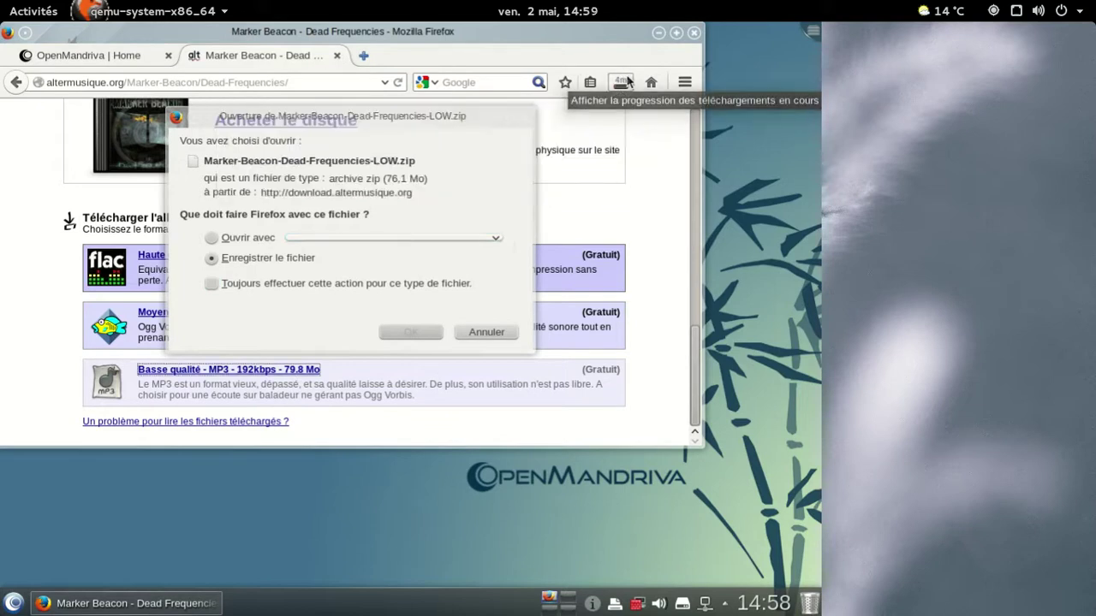
{"action": "left_click", "coordinate": [496, 334]}
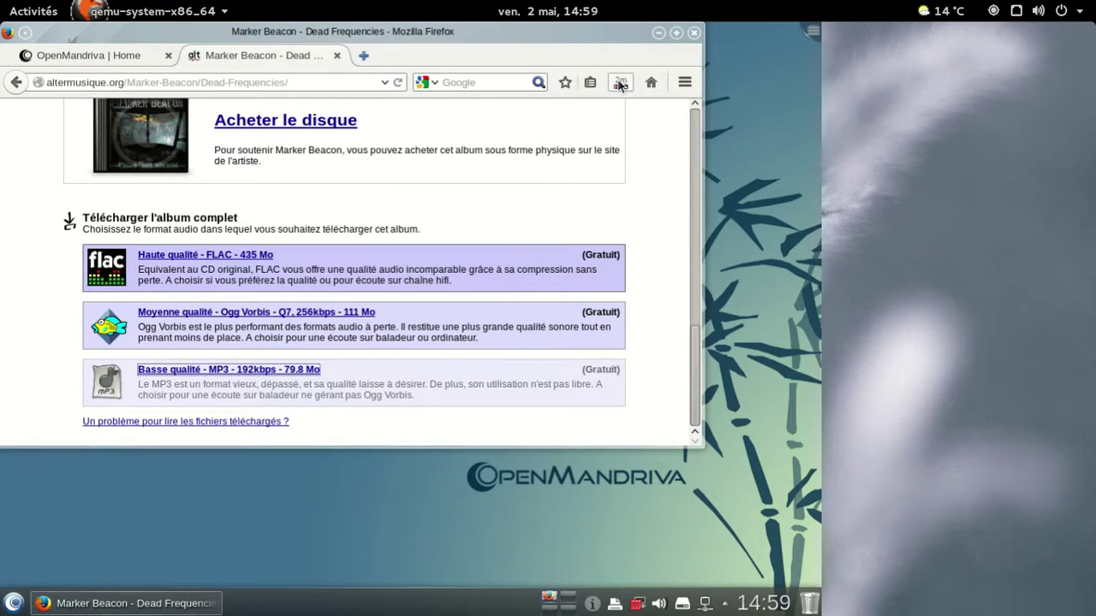
{"action": "left_click", "coordinate": [620, 82]}
{"action": "left_click", "coordinate": [620, 82]}
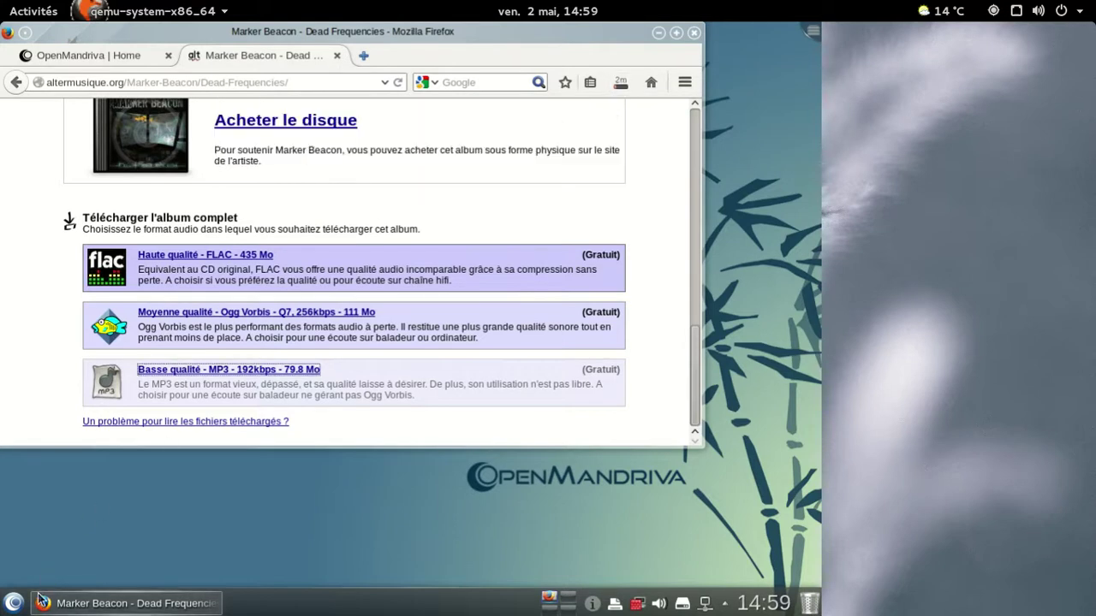
- Launch the Dolphin file manager, move its window up and to the left, and open the Téléchargements folder
{"action": "left_click", "coordinate": [13, 603]}
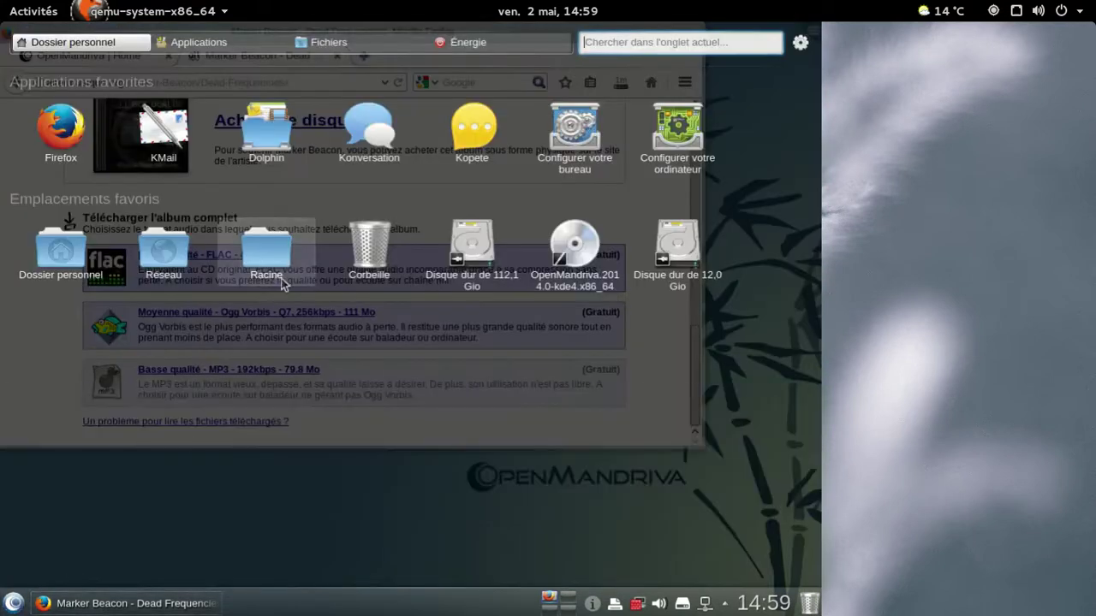
{"action": "left_click", "coordinate": [290, 147]}
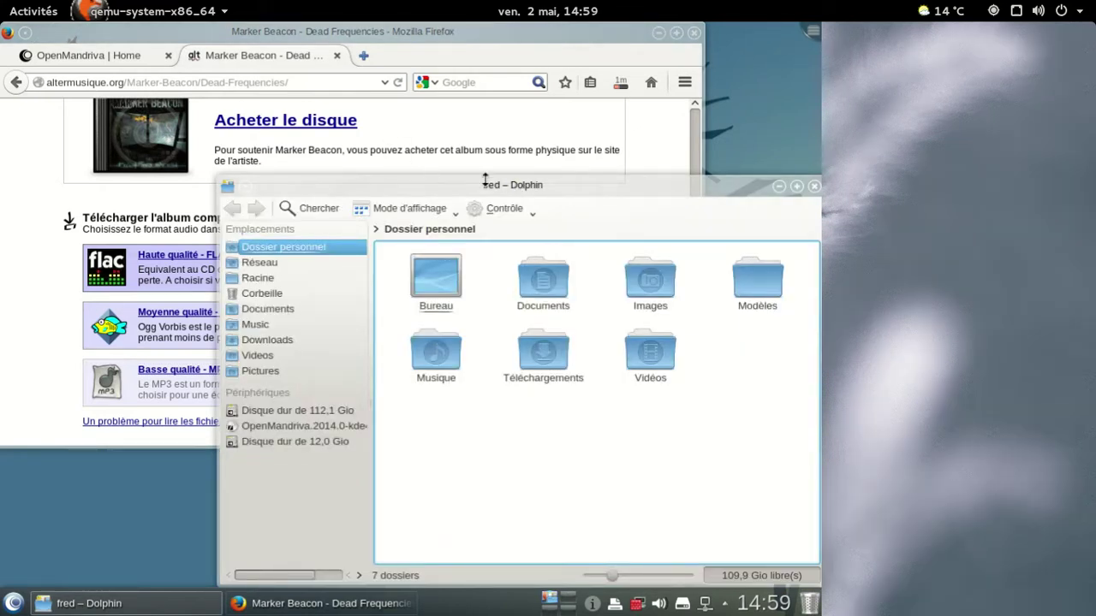
{"action": "left_click_drag", "start_coordinate": [443, 186], "coordinate": [325, 123]}
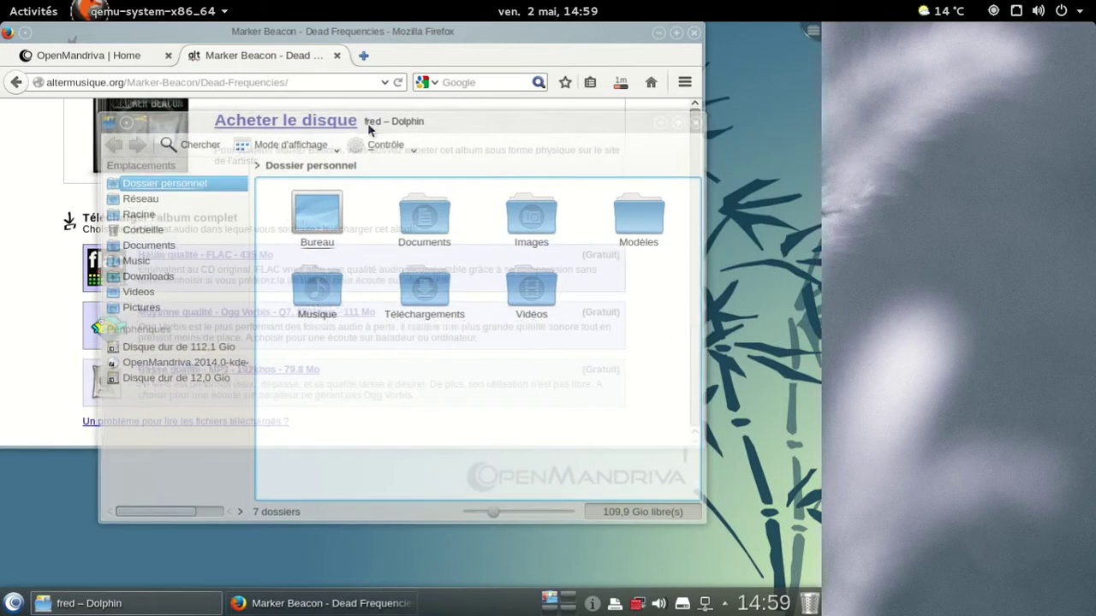
{"action": "left_click", "coordinate": [425, 290]}
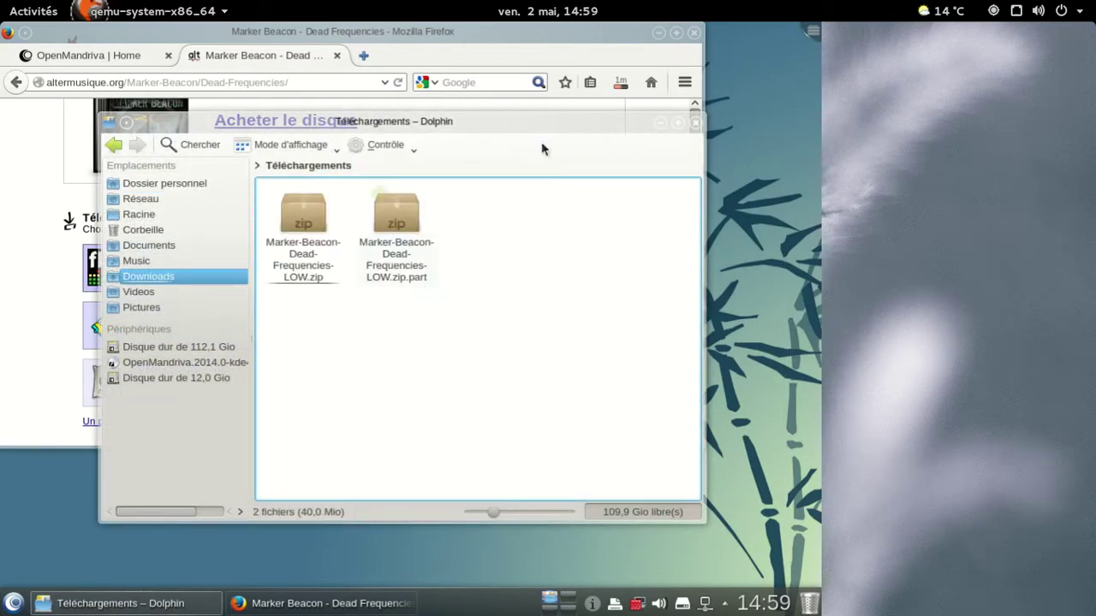
- Switch back to Firefox and close the Dead Frequencies album tab
{"action": "key", "text": "alt+Tab"}
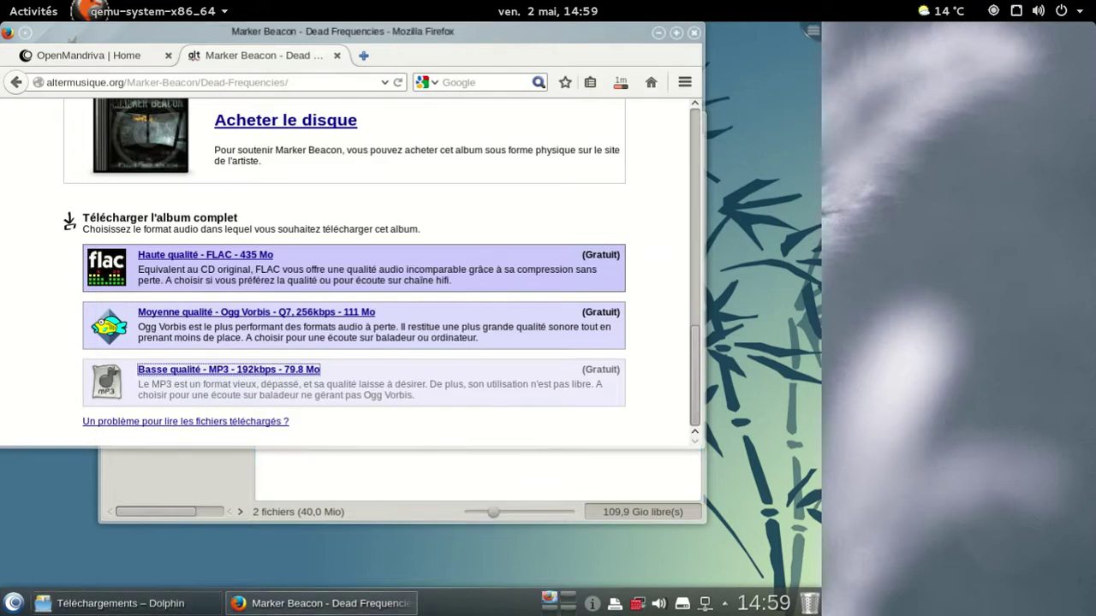
{"action": "left_click", "coordinate": [336, 56]}
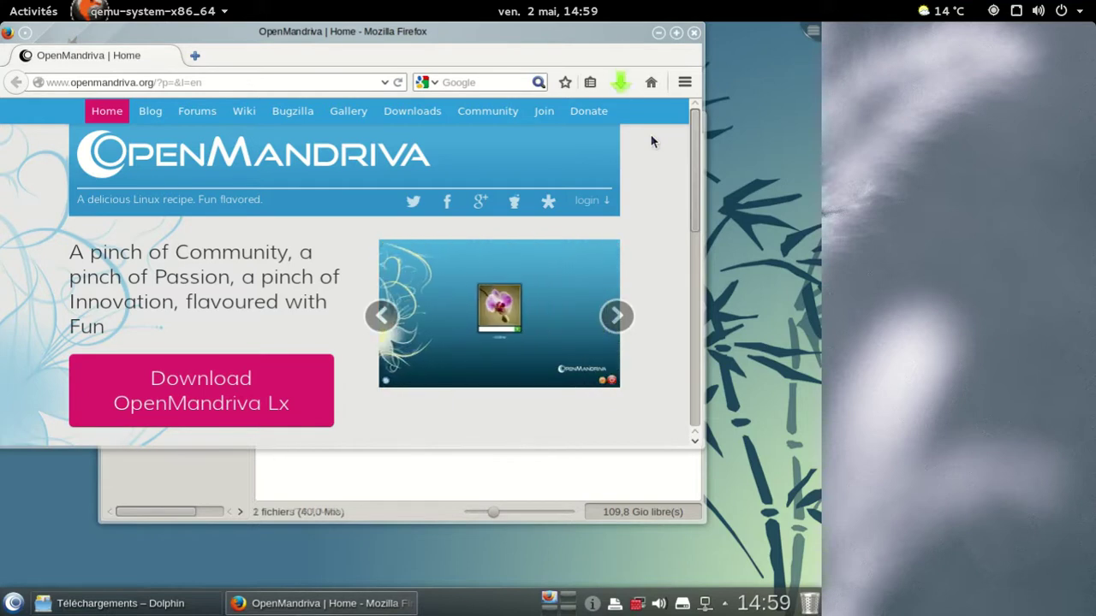
- Close Firefox and extract Marker-Beacon-Dead-Frequencies-LOW.zip in the Téléchargements folder with automatic subfolder detection
{"action": "left_click", "coordinate": [693, 33]}
{"action": "right_click", "coordinate": [323, 228]}
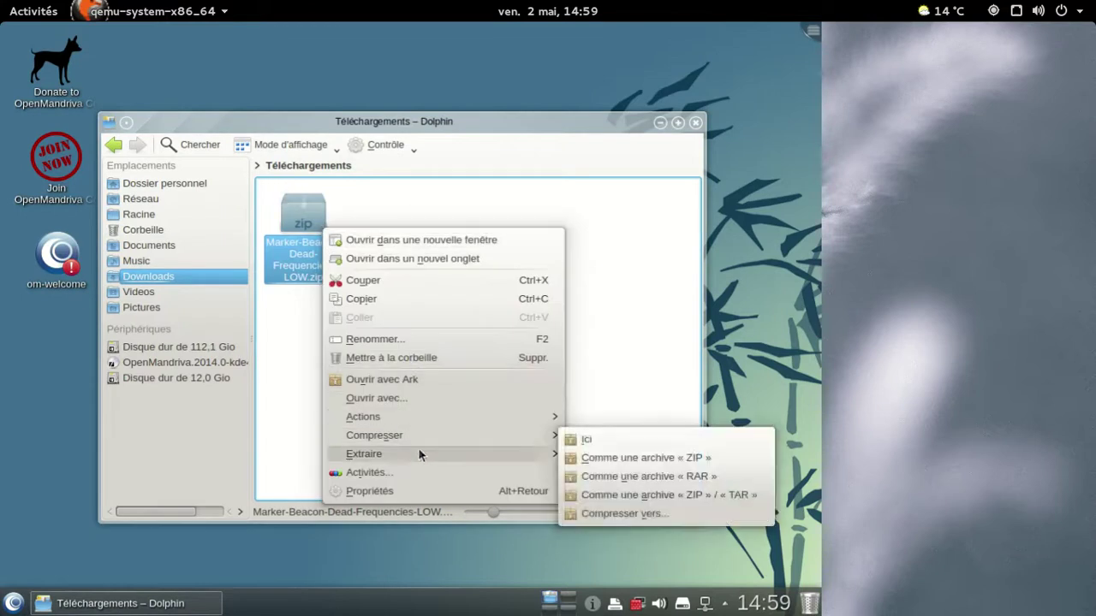
{"action": "mouse_move", "coordinate": [420, 453]}
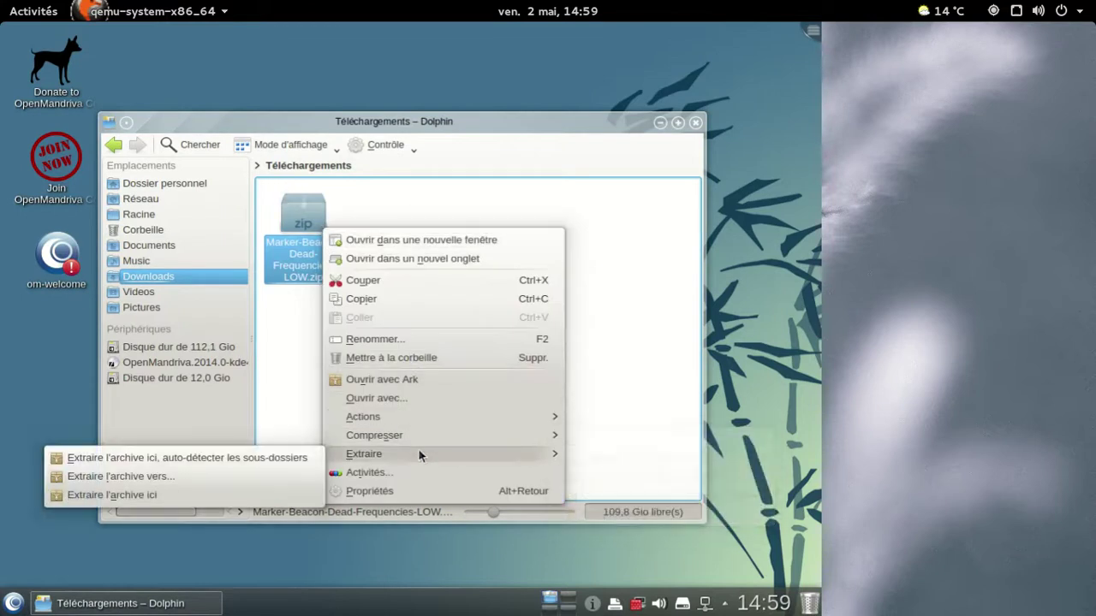
{"action": "left_click", "coordinate": [184, 460]}
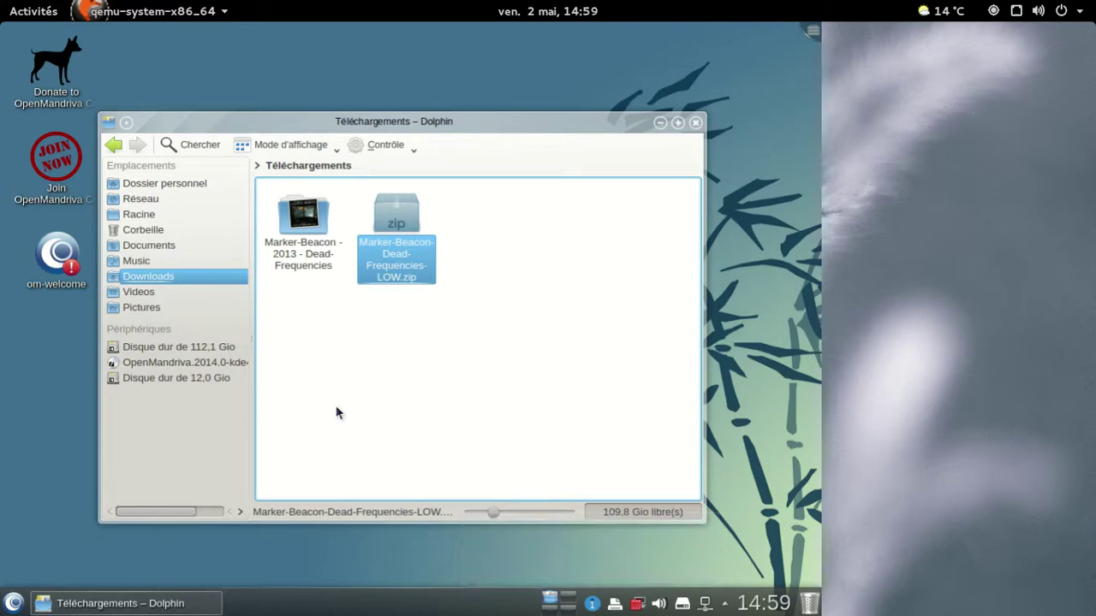
{"action": "left_click", "coordinate": [336, 413]}
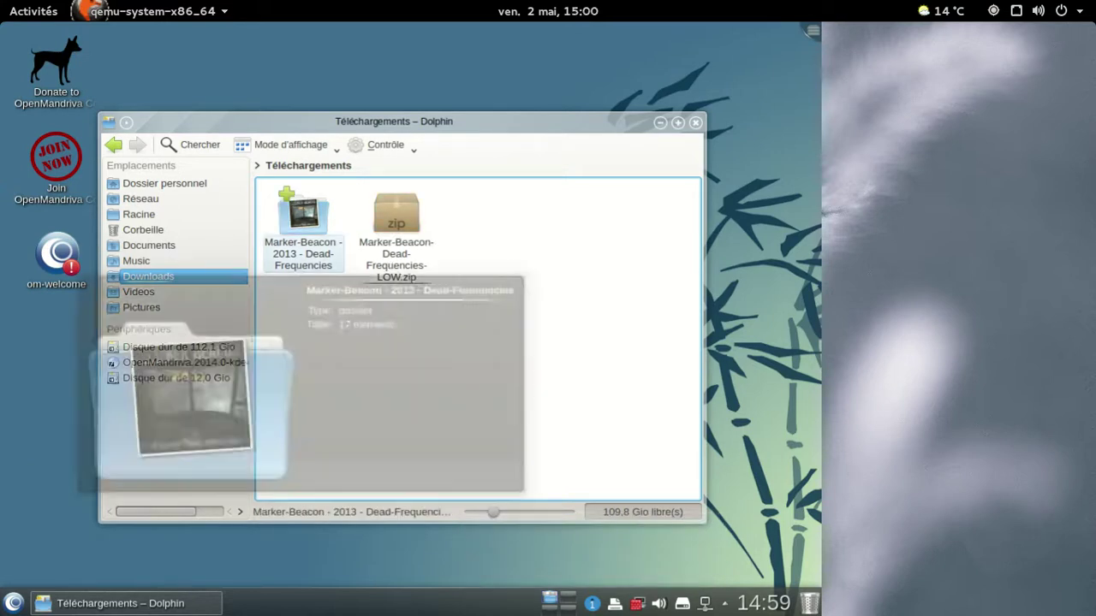
- Open the extracted Marker-Beacon - 2013 - Dead-Frequencies folder
{"action": "right_click", "coordinate": [298, 268]}
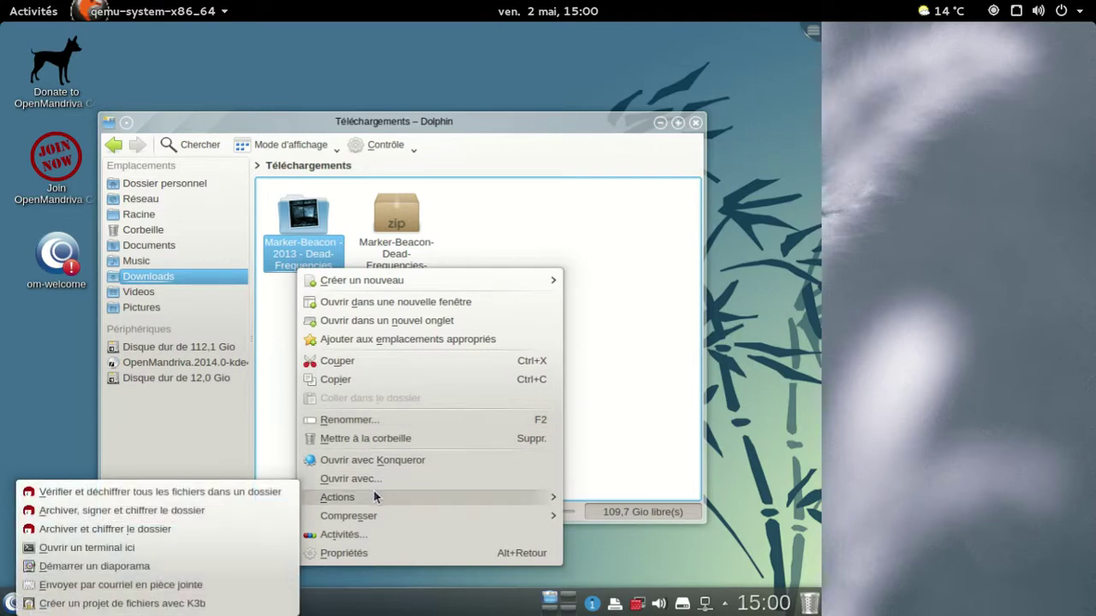
{"action": "left_click", "coordinate": [619, 386]}
{"action": "left_click", "coordinate": [304, 218]}
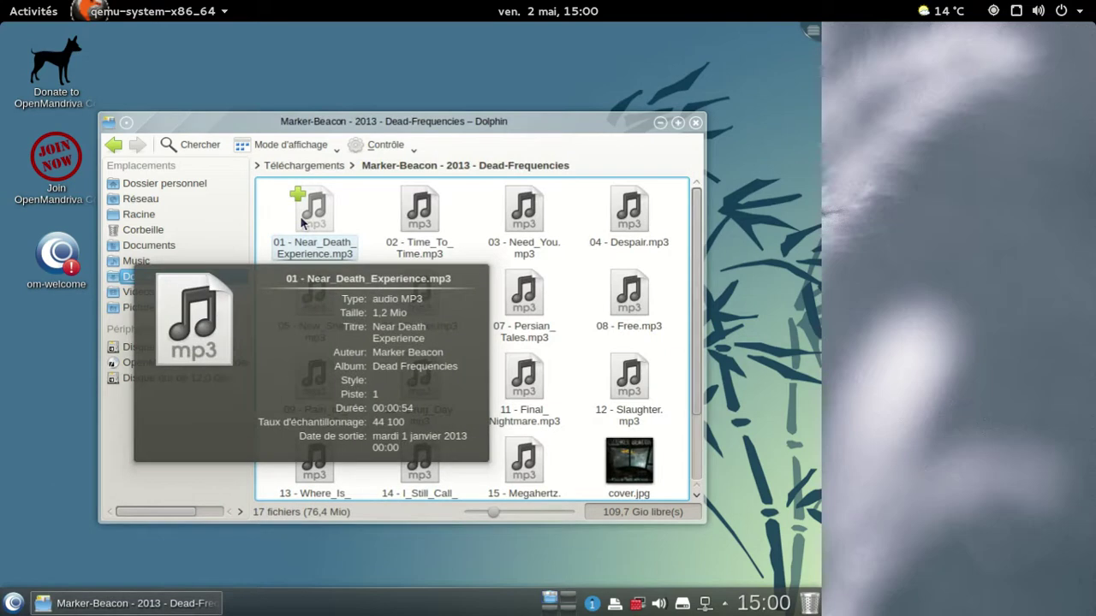
- Play 01 - Near_Death_Experience.mp3 in VLC, accepting the network privacy policy and raising the volume, and close the player
{"action": "right_click", "coordinate": [302, 222]}
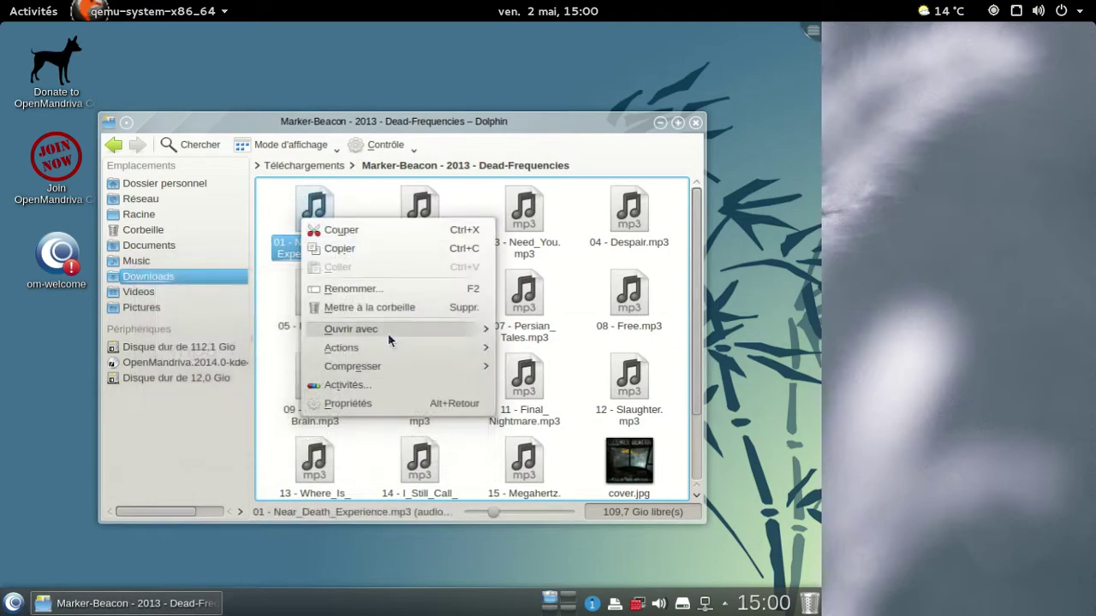
{"action": "mouse_move", "coordinate": [388, 336]}
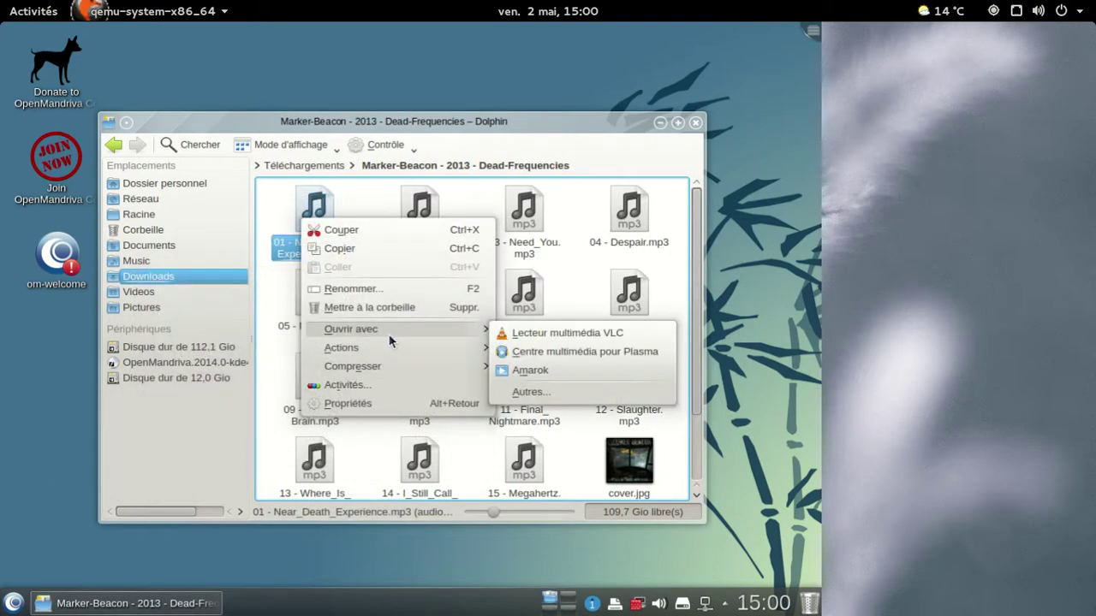
{"action": "left_click", "coordinate": [542, 332]}
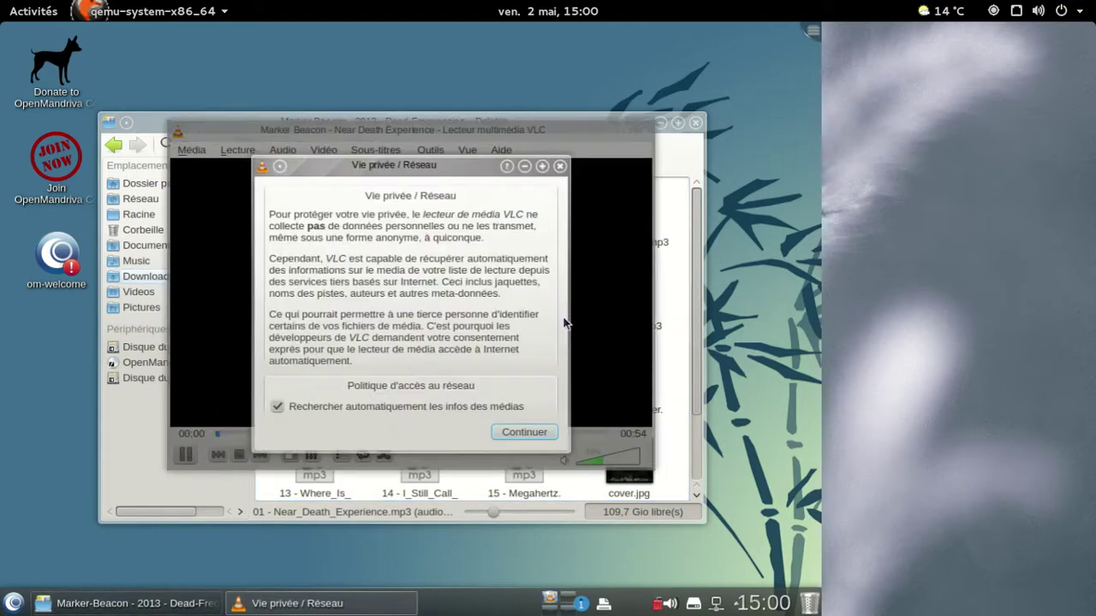
{"action": "left_click", "coordinate": [525, 433]}
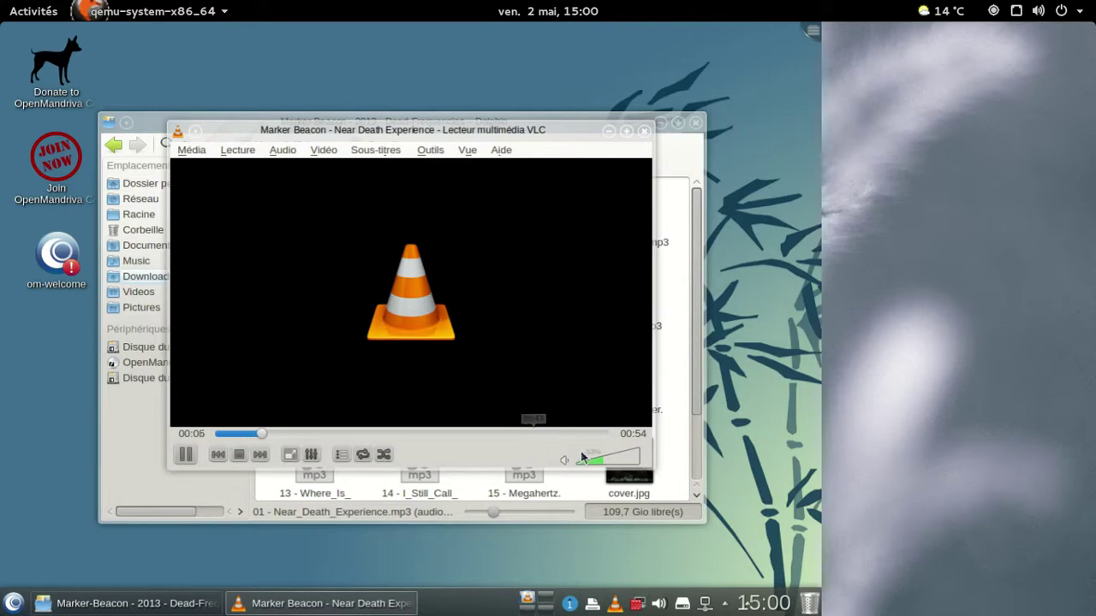
{"action": "left_click", "coordinate": [620, 462]}
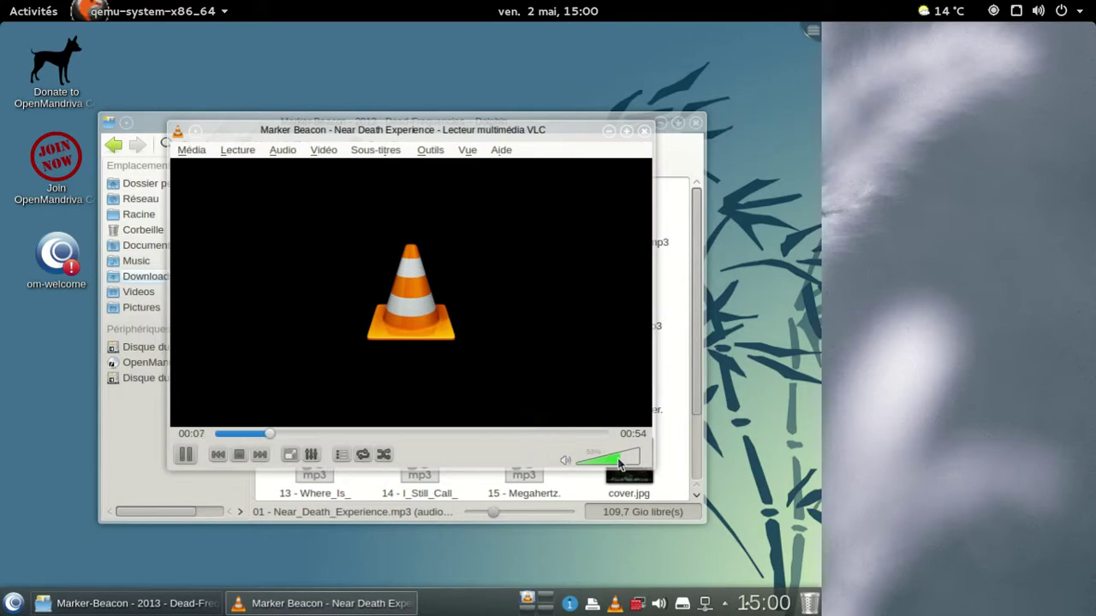
{"action": "left_click", "coordinate": [645, 132]}
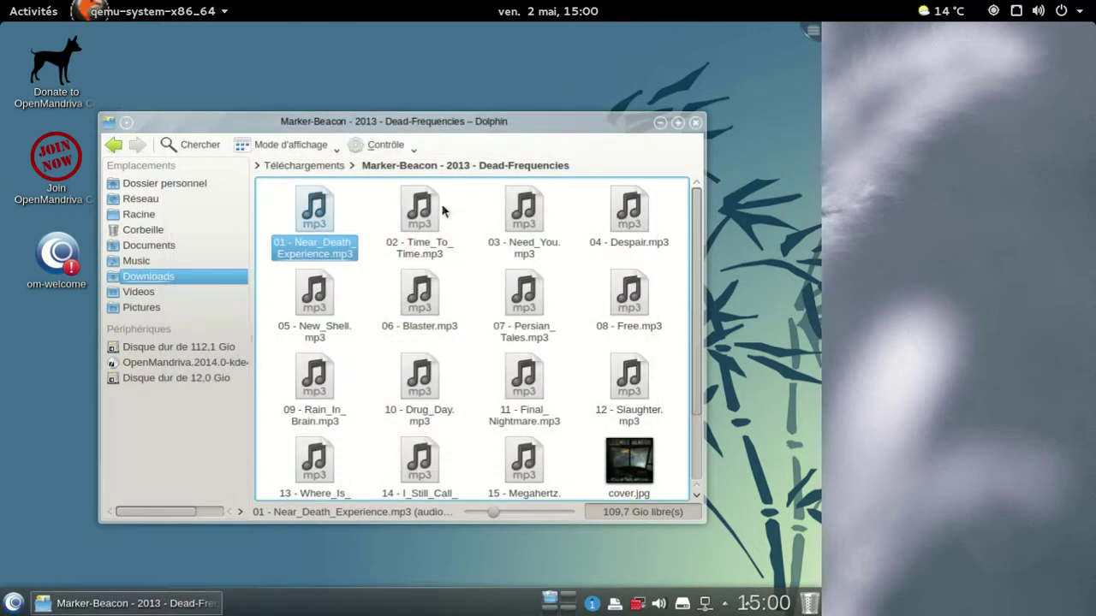
{"action": "right_click", "coordinate": [327, 214]}
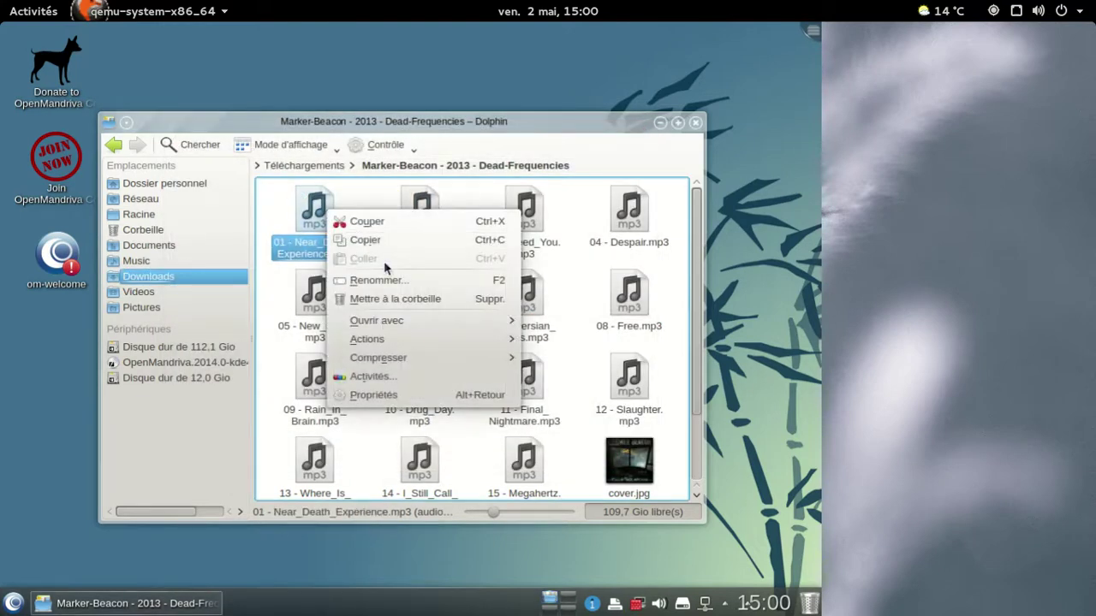
{"action": "mouse_move", "coordinate": [433, 334]}
{"action": "left_click", "coordinate": [357, 176]}
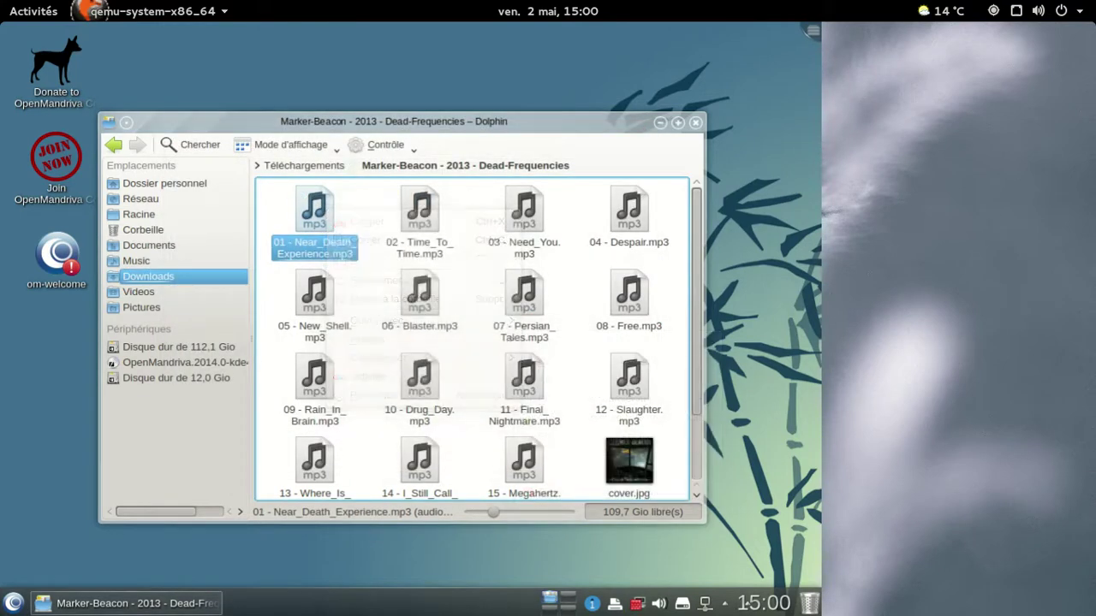
{"action": "left_click", "coordinate": [302, 152]}
{"action": "left_click", "coordinate": [301, 152]}
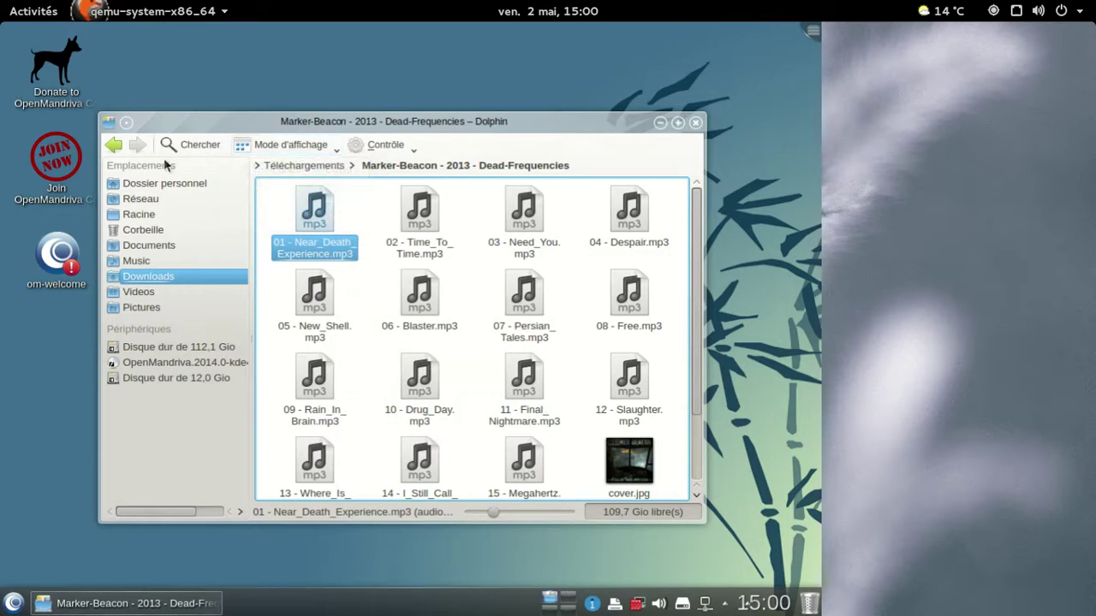
- Move the Marker-Beacon - 2013 - Dead-Frequencies folder from Téléchargements into the Musique folder
{"action": "left_click", "coordinate": [114, 147]}
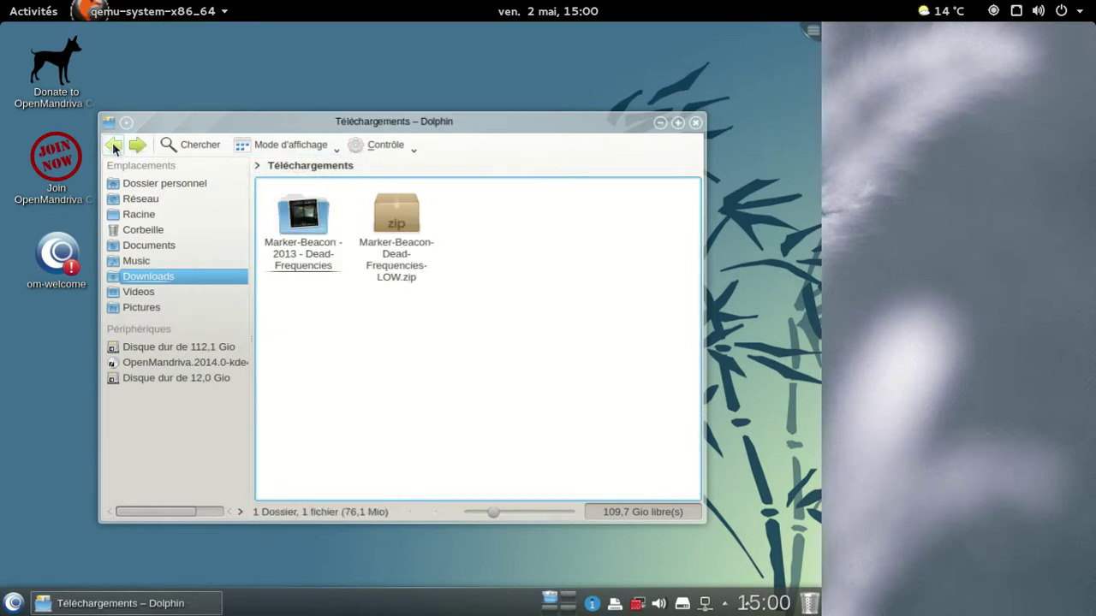
{"action": "right_click", "coordinate": [323, 228]}
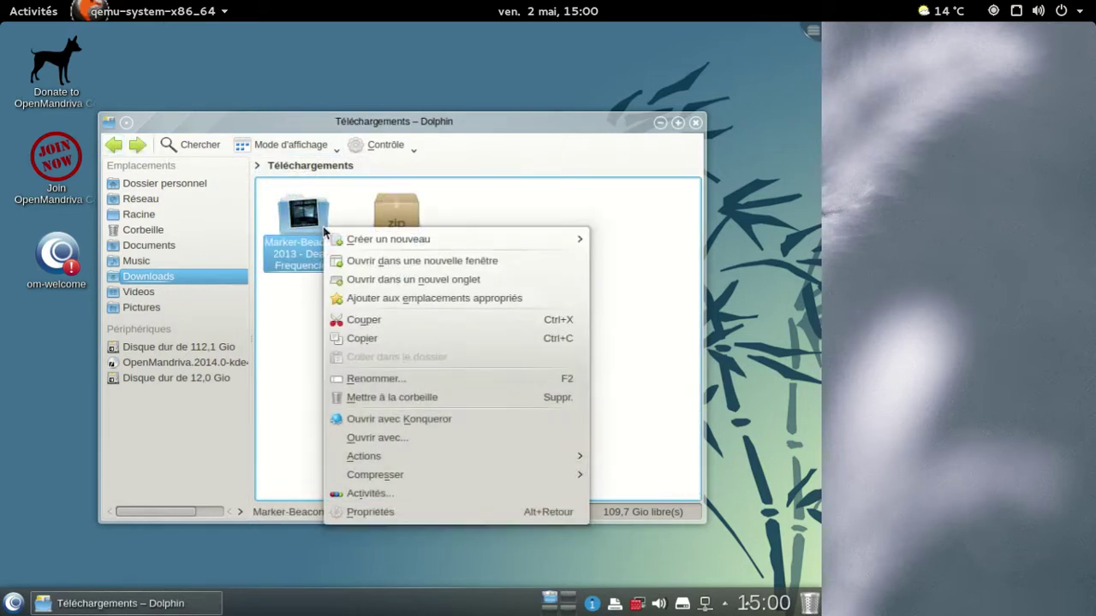
{"action": "left_click", "coordinate": [392, 325]}
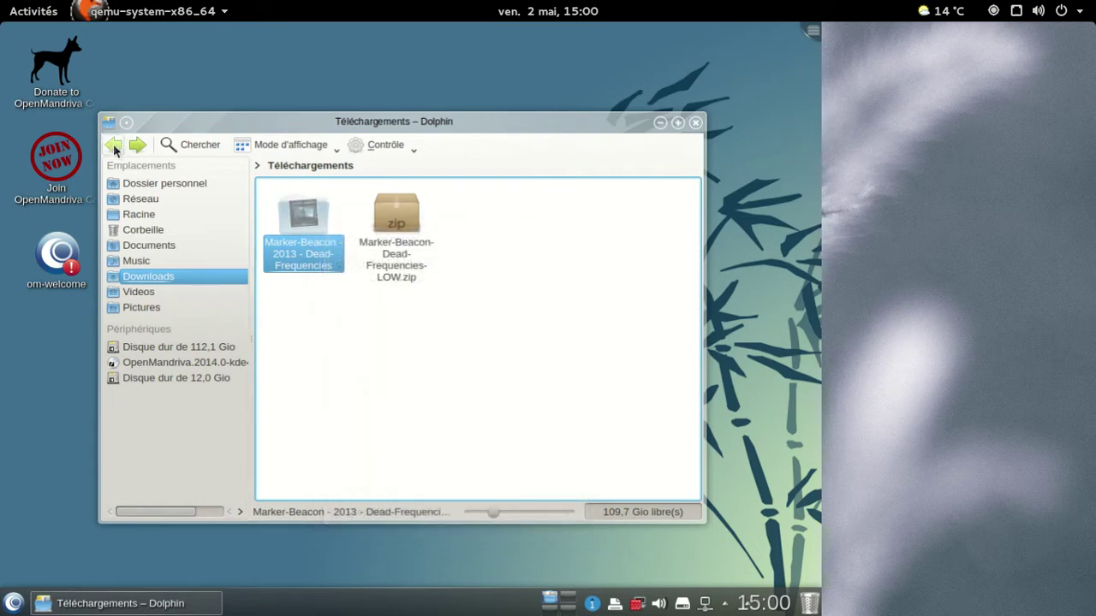
{"action": "left_click", "coordinate": [114, 147]}
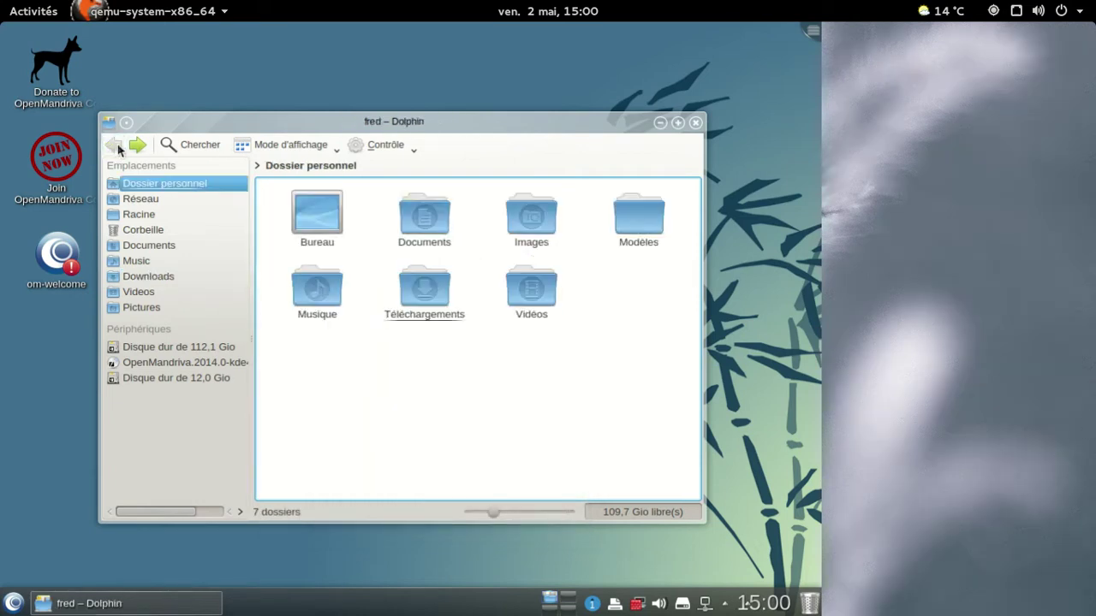
{"action": "left_click", "coordinate": [304, 301]}
{"action": "right_click", "coordinate": [307, 306]}
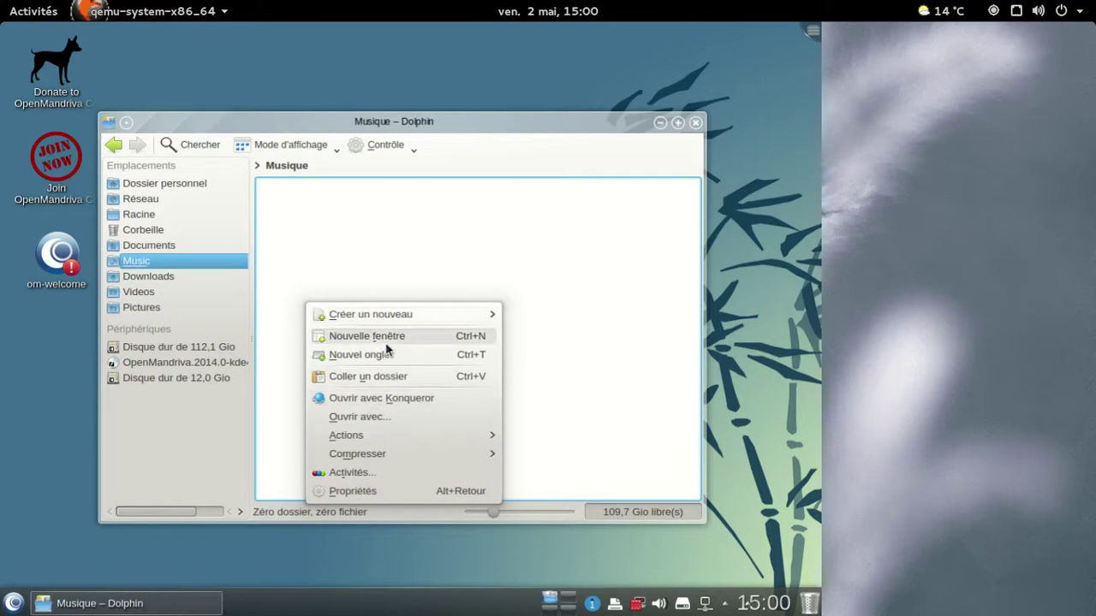
{"action": "left_click", "coordinate": [373, 370]}
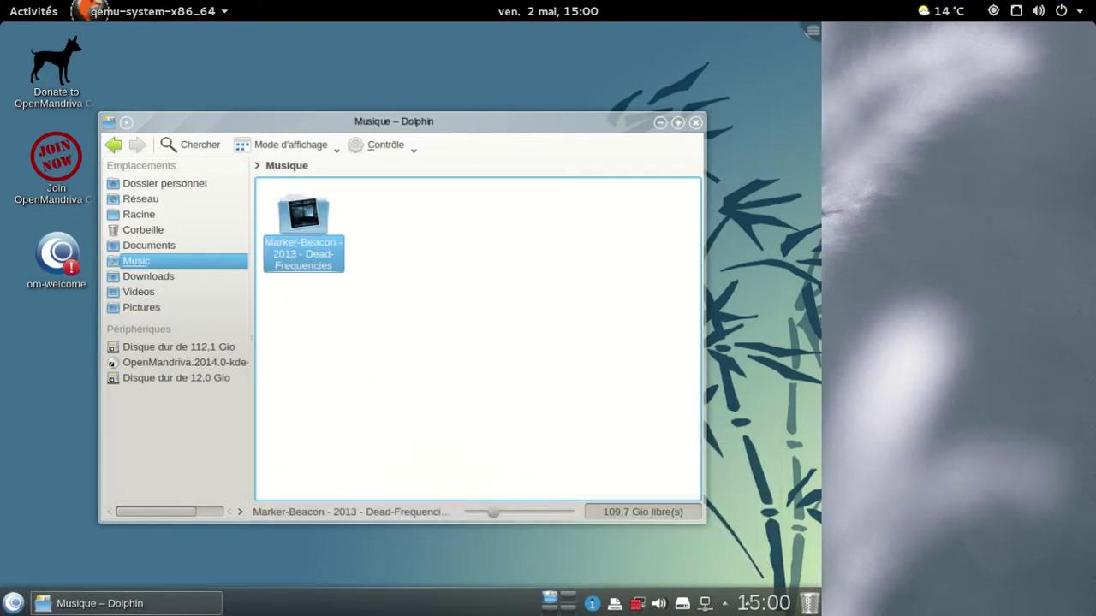
- Launch Amarok from the Son et Vidéo applications and close the Dolphin window
{"action": "left_click", "coordinate": [13, 603]}
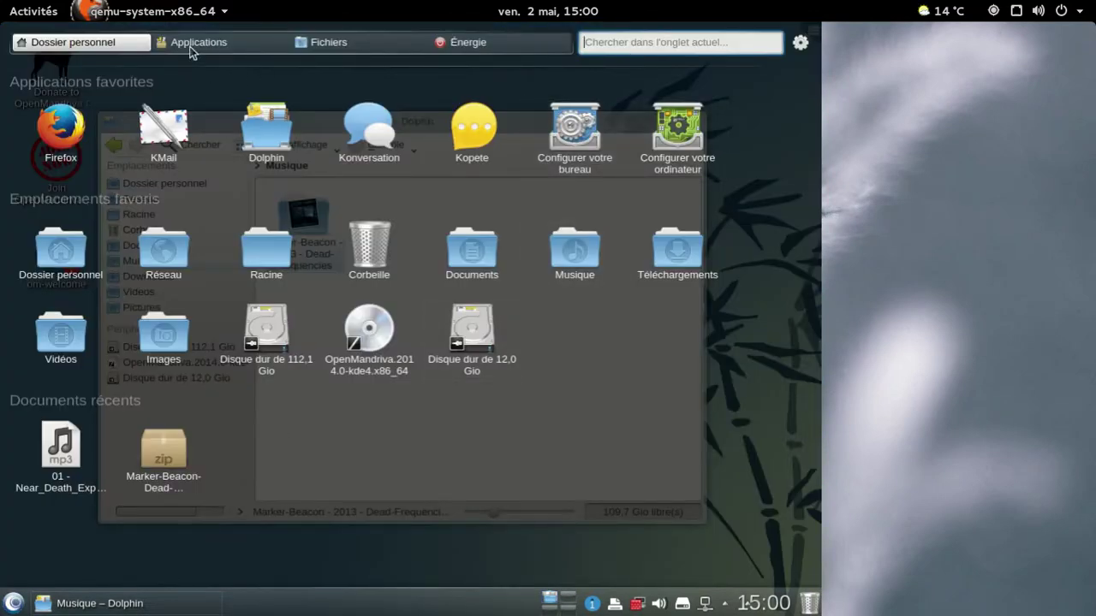
{"action": "left_click", "coordinate": [191, 51]}
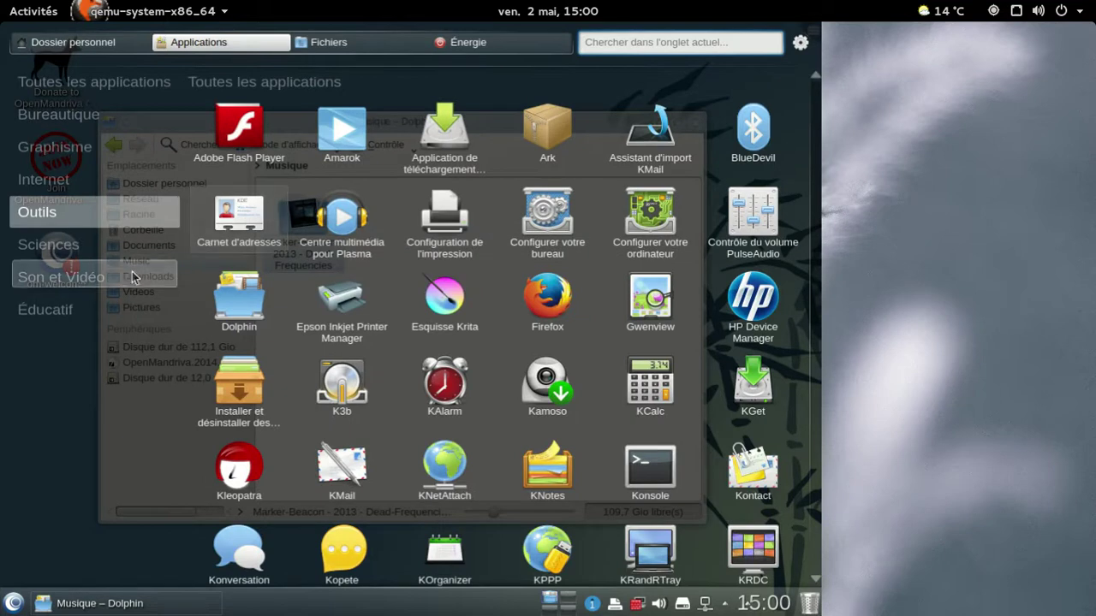
{"action": "left_click", "coordinate": [126, 292]}
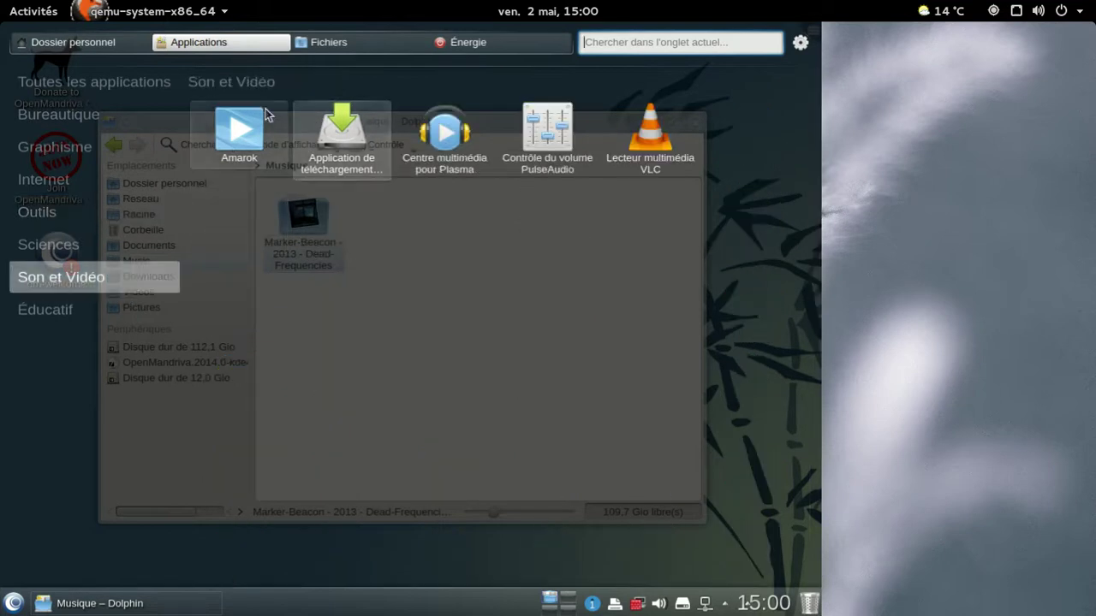
{"action": "left_click", "coordinate": [240, 133]}
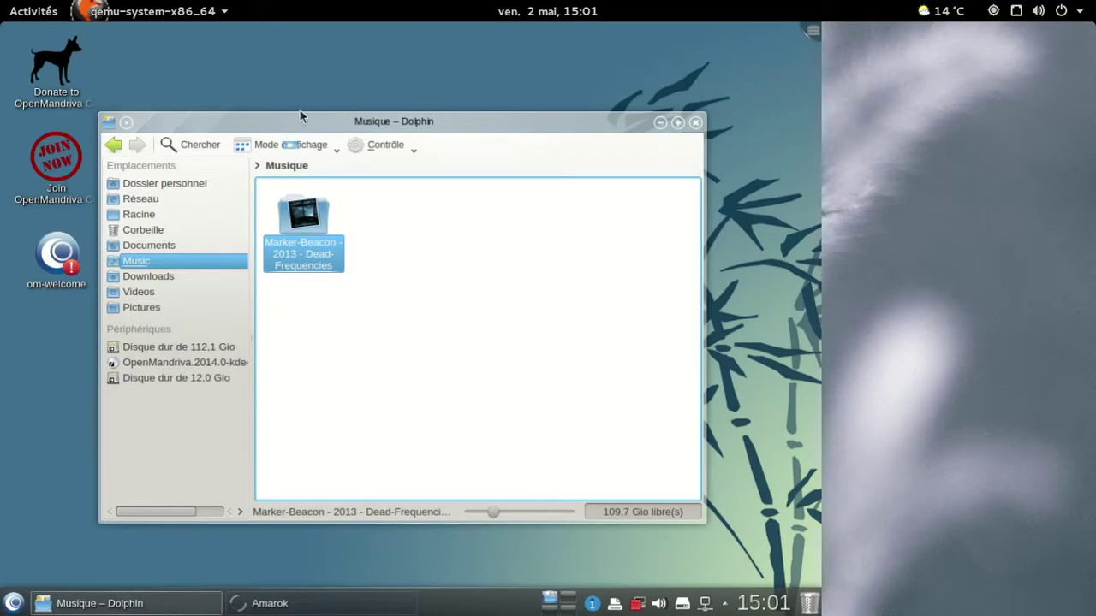
{"action": "left_click", "coordinate": [693, 122]}
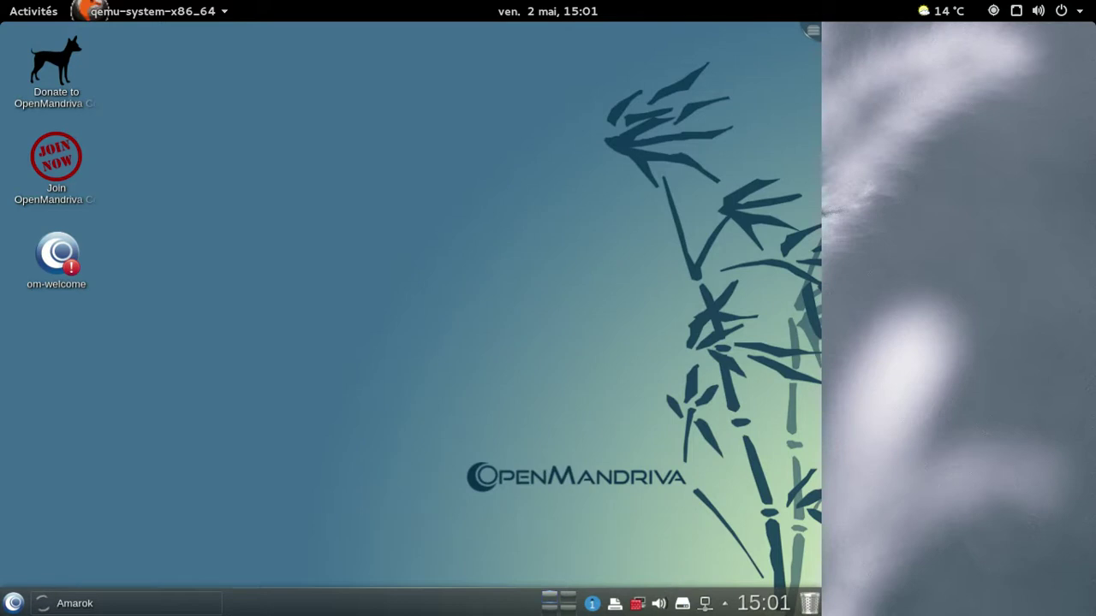
- Raise both internal analogue stereo audio levels to nearly maximum in the system volume mixer
{"action": "left_click", "coordinate": [661, 605]}
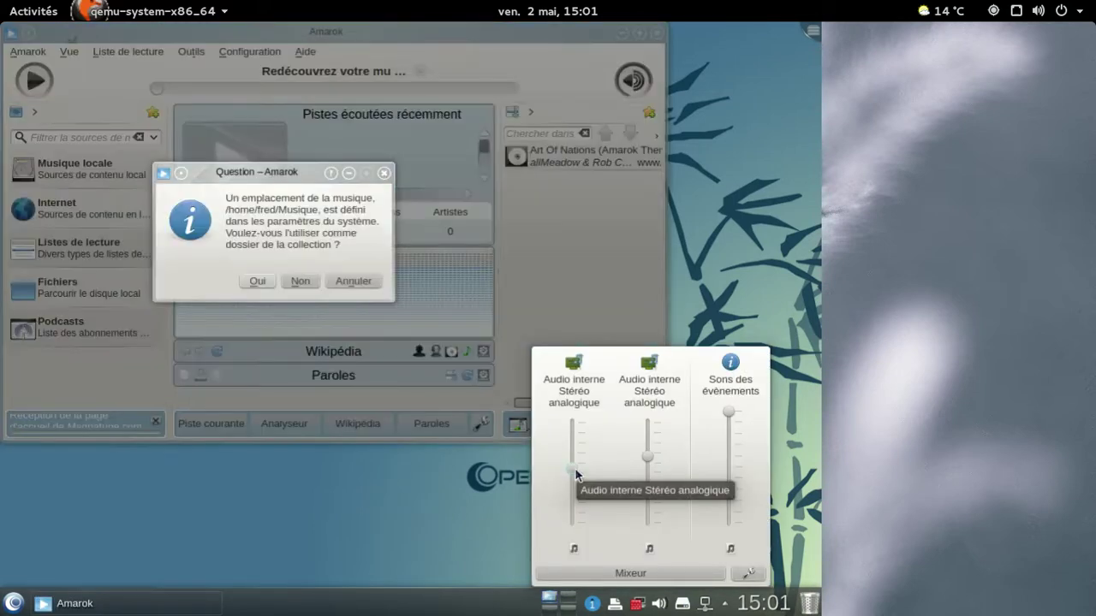
{"action": "left_click_drag", "start_coordinate": [575, 473], "coordinate": [572, 423]}
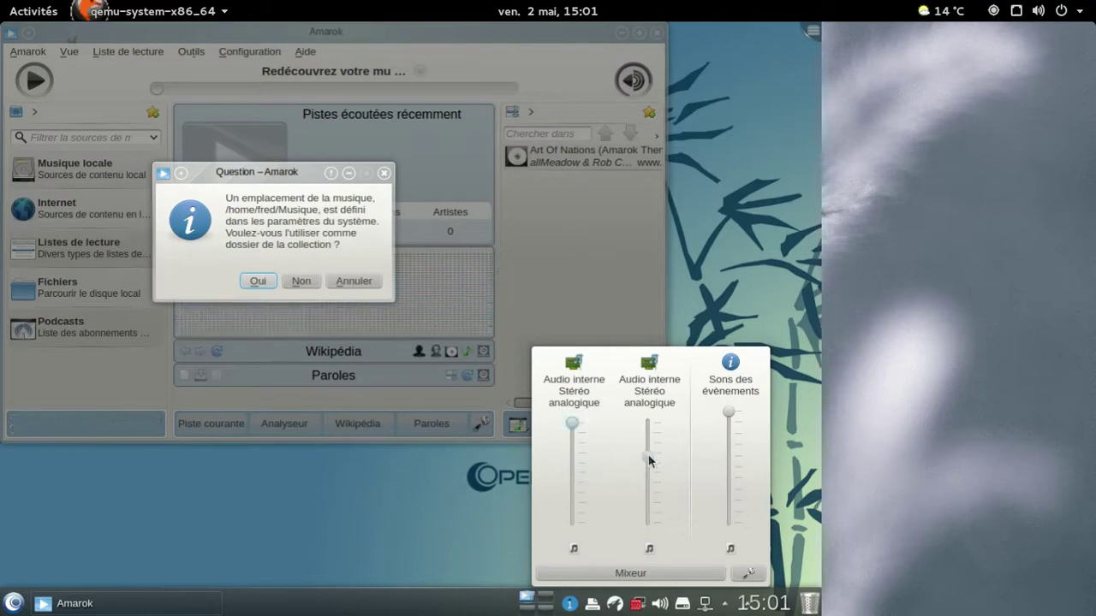
{"action": "left_click_drag", "start_coordinate": [648, 457], "coordinate": [651, 414]}
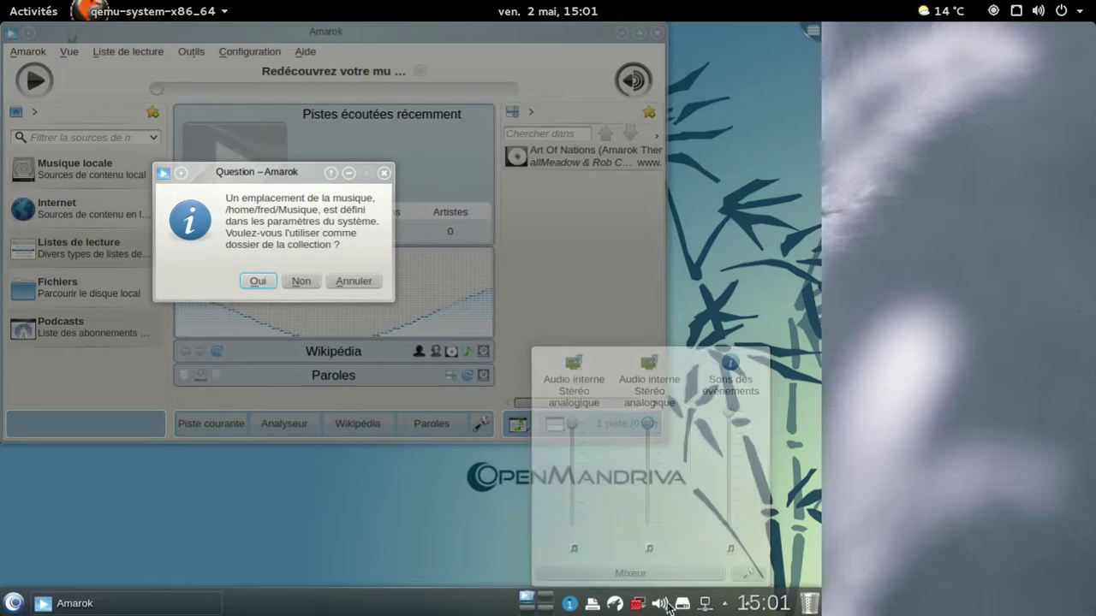
- Accept the Musique folder as Amarok's collection folder and open the local music collection
{"action": "left_click", "coordinate": [265, 284]}
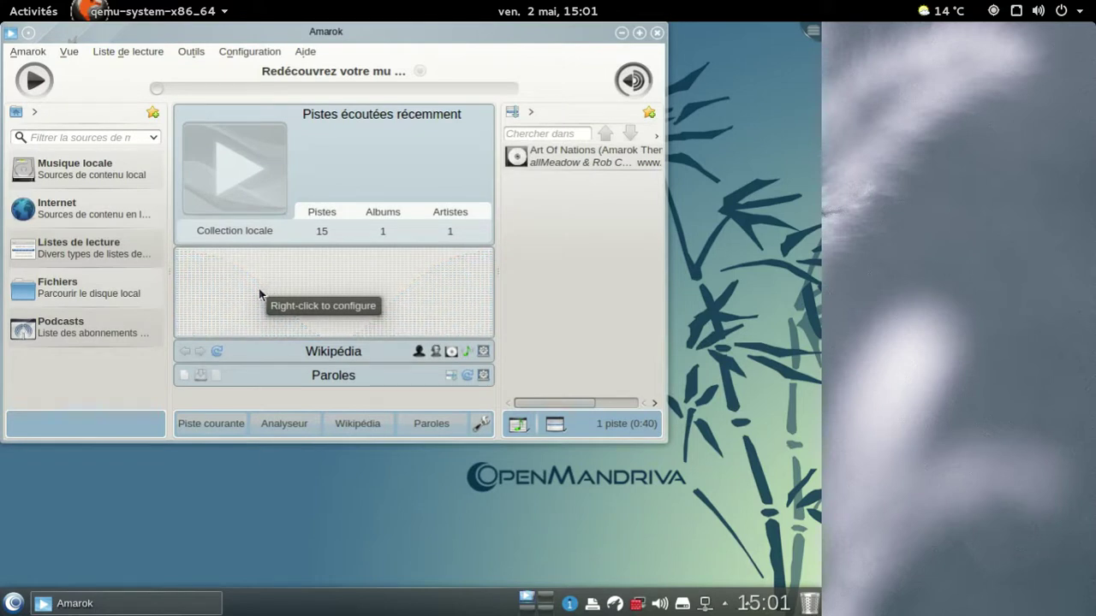
{"action": "left_click", "coordinate": [83, 168]}
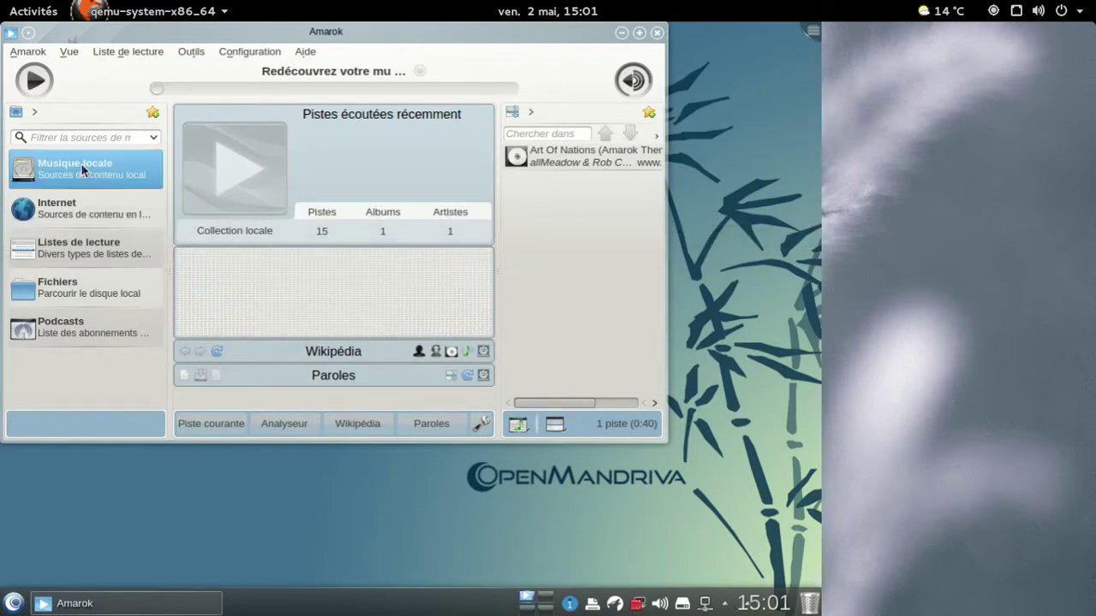
{"action": "left_click", "coordinate": [82, 164]}
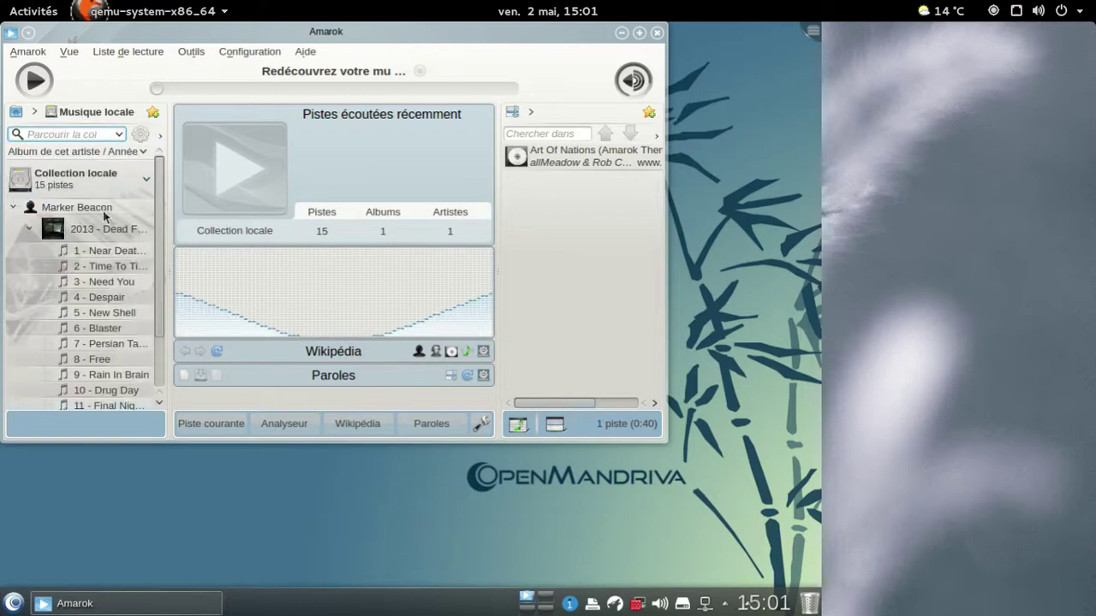
- Play Near Death Experience from the Dead Frequencies album and add Time To Time to the playlist twice
{"action": "double_click", "coordinate": [111, 249]}
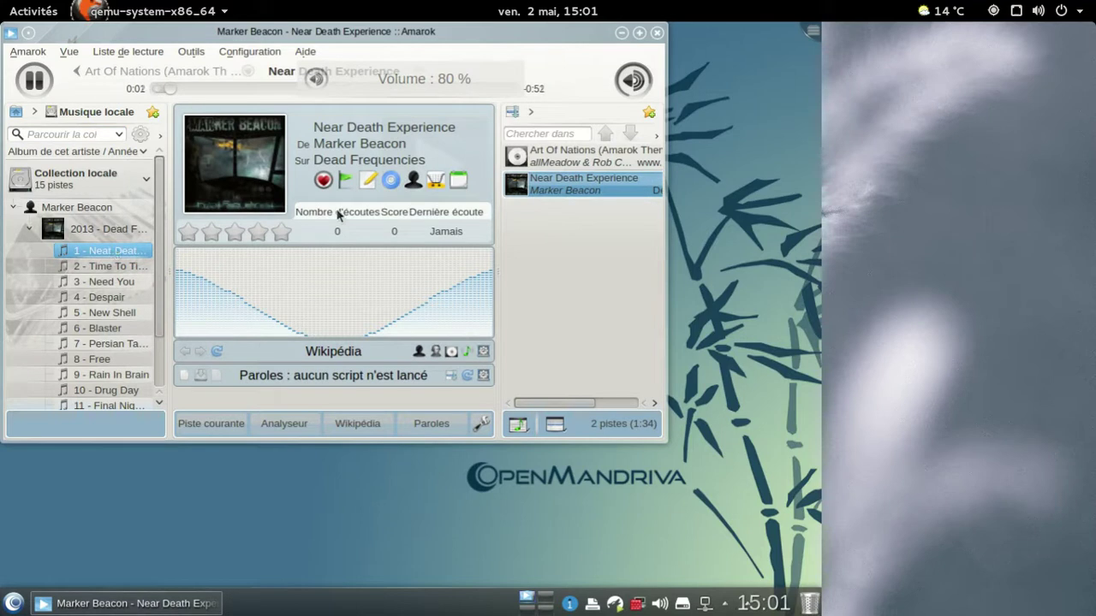
{"action": "double_click", "coordinate": [108, 267]}
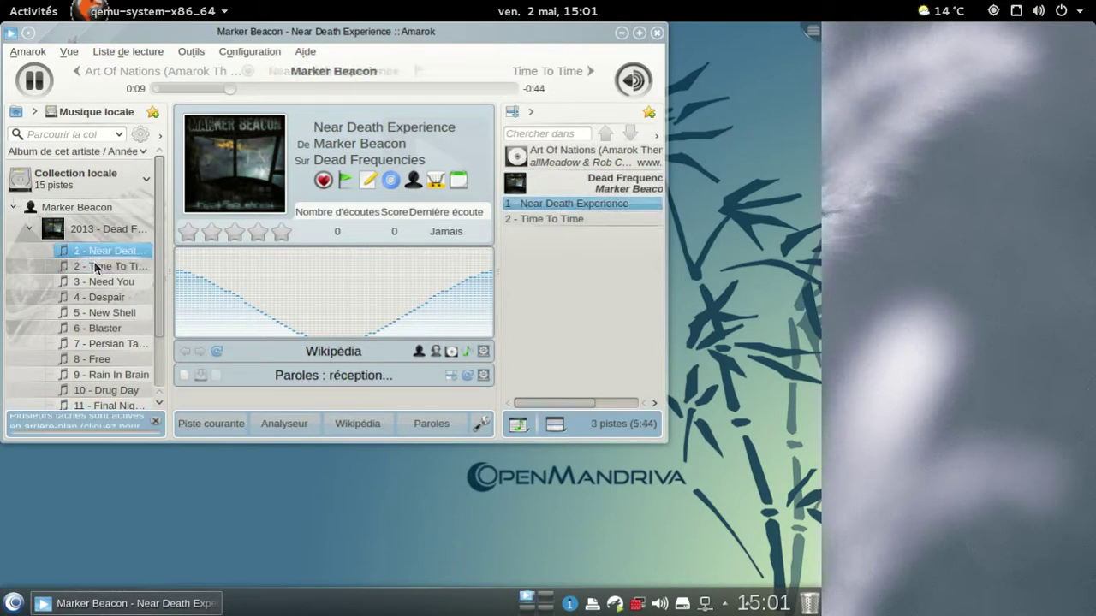
{"action": "left_click_drag", "start_coordinate": [96, 268], "coordinate": [527, 224]}
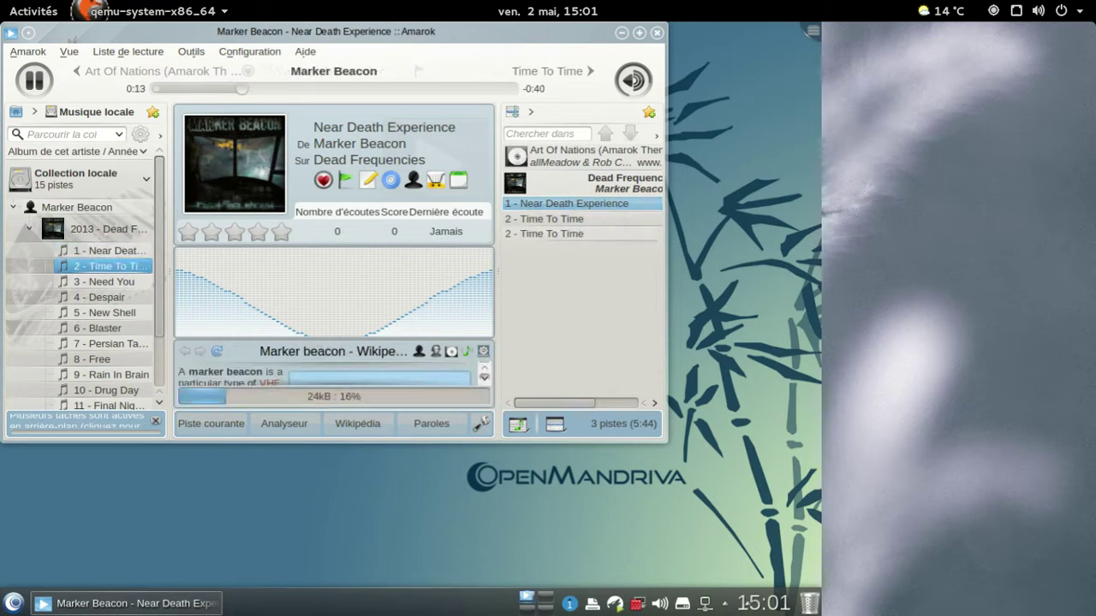
- Remove the duplicate Time To Time entry from the playlist and skip playback to the remaining Time To Time track
{"action": "left_click", "coordinate": [529, 234]}
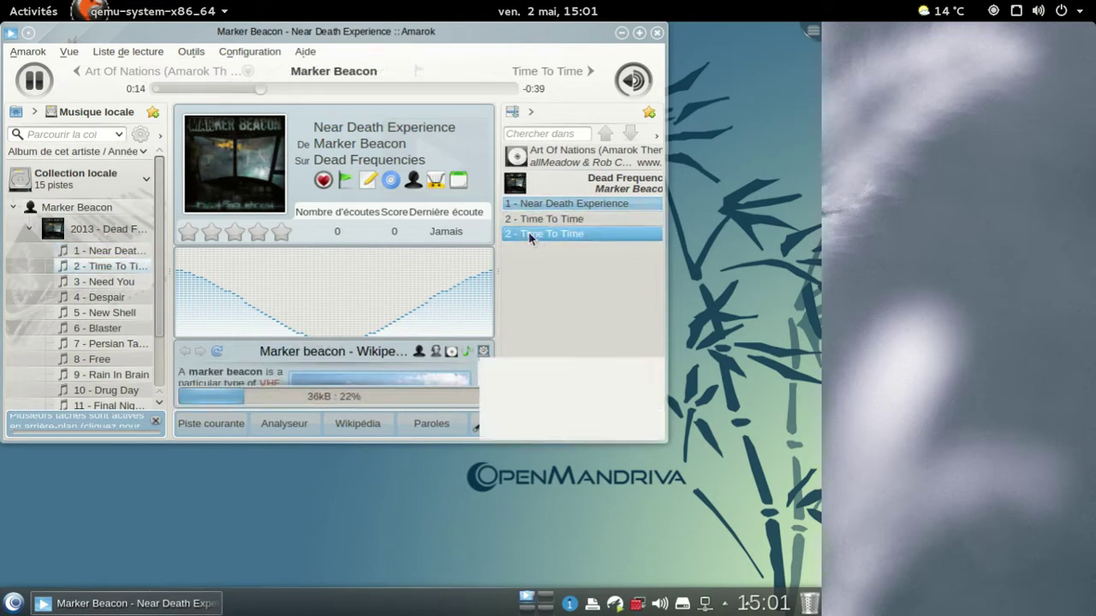
{"action": "right_click", "coordinate": [529, 233]}
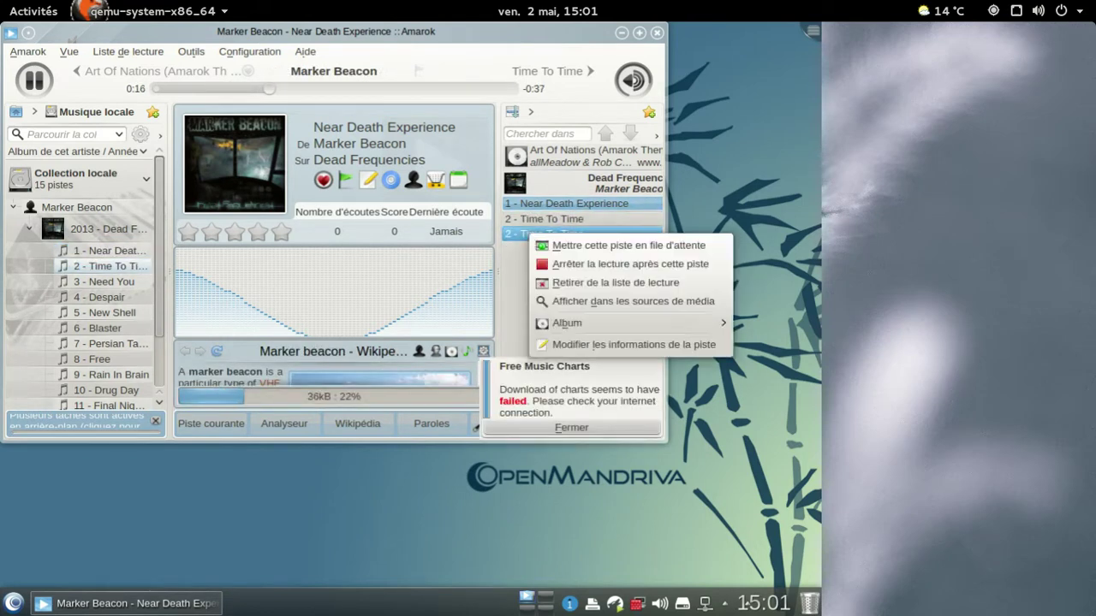
{"action": "left_click", "coordinate": [573, 285]}
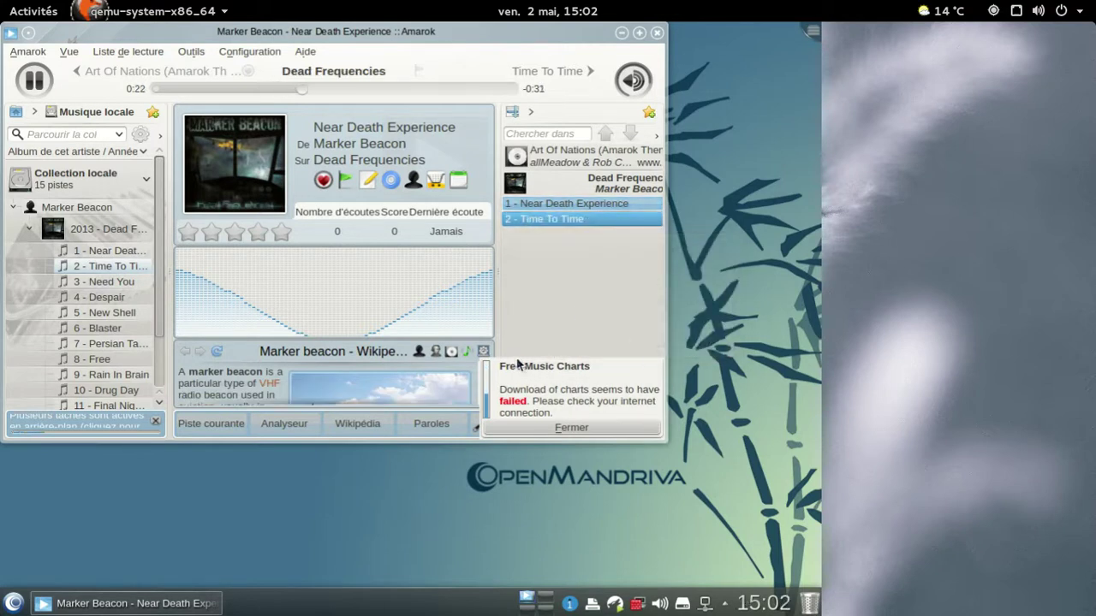
{"action": "left_click", "coordinate": [571, 428]}
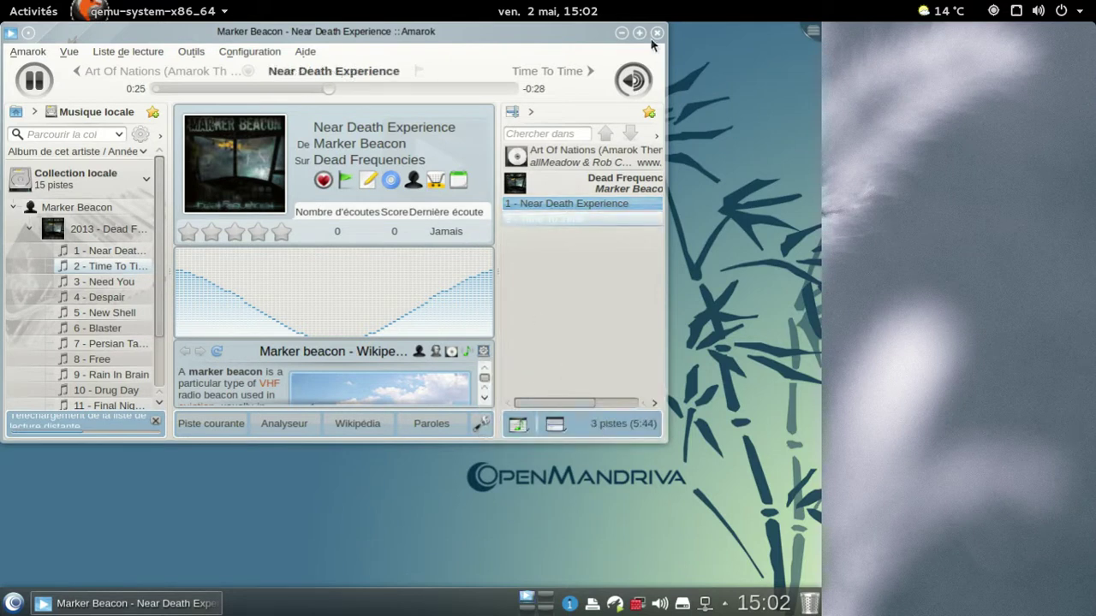
{"action": "left_click", "coordinate": [577, 77]}
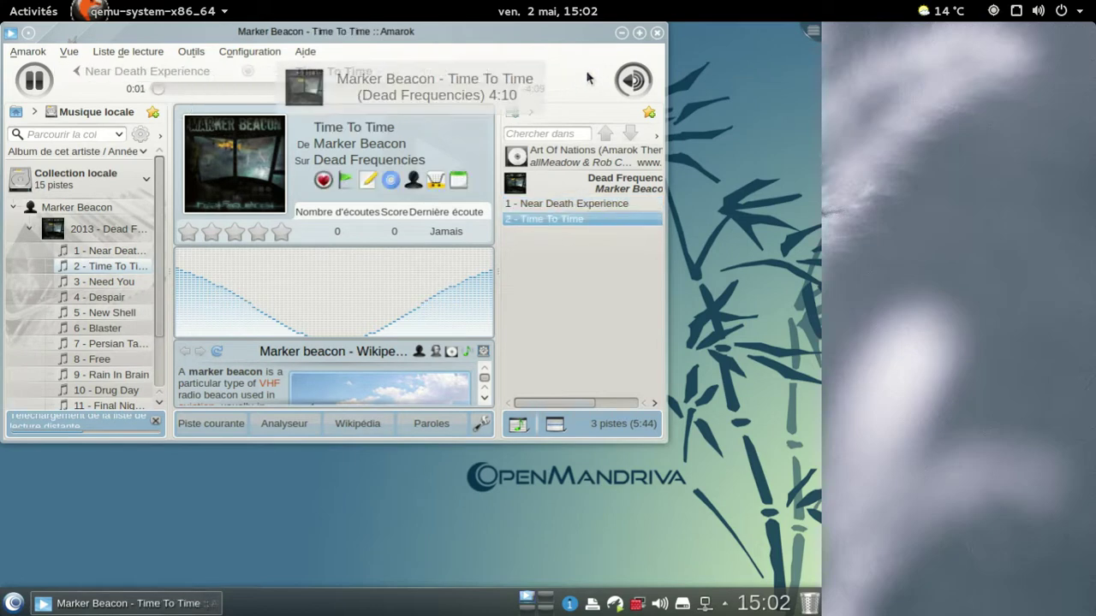
- Close the Amarok window and quit the player completely, including its background process
{"action": "left_click", "coordinate": [656, 34]}
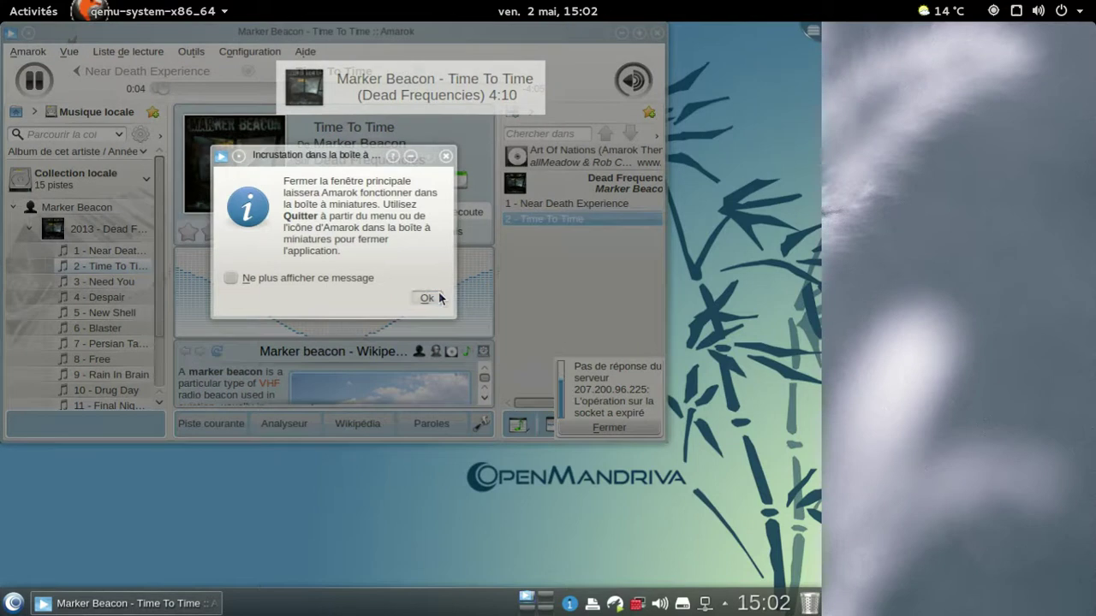
{"action": "left_click", "coordinate": [439, 296]}
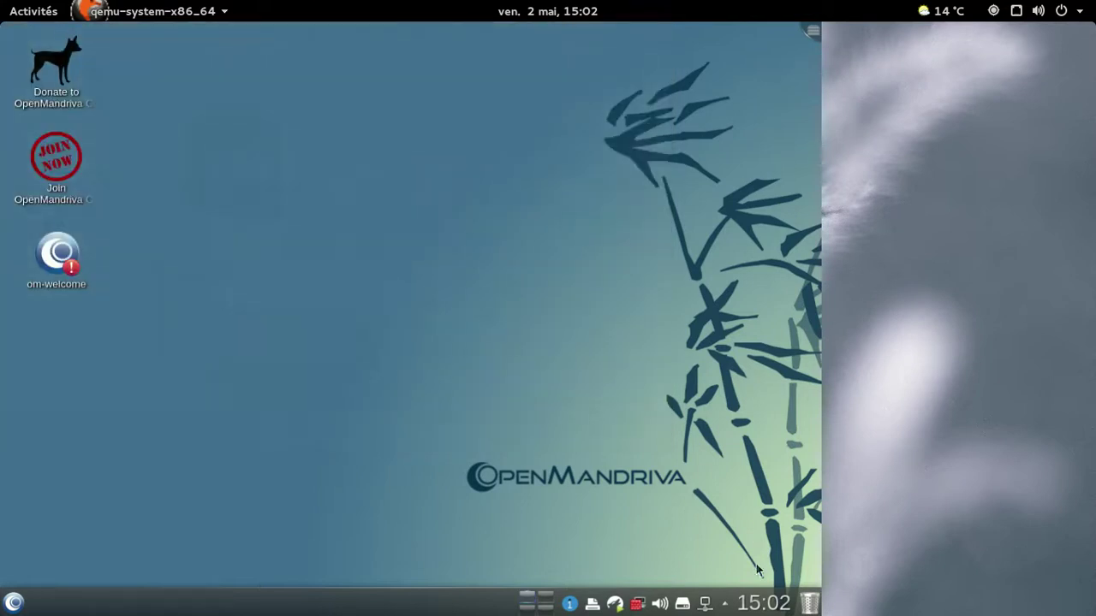
{"action": "right_click", "coordinate": [619, 603]}
{"action": "left_click", "coordinate": [620, 571]}
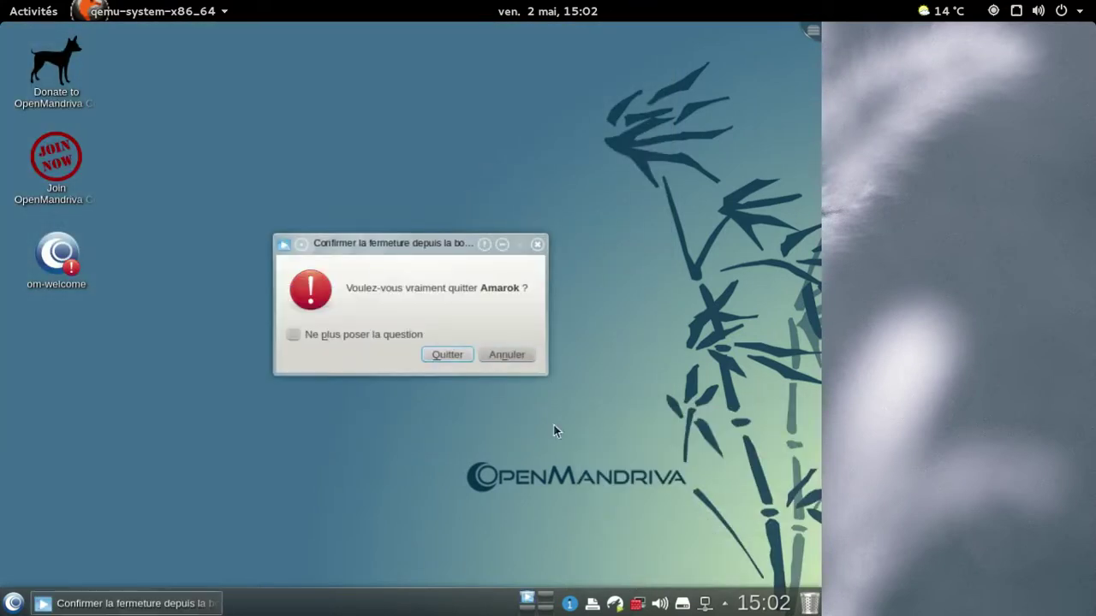
{"action": "left_click", "coordinate": [463, 355]}
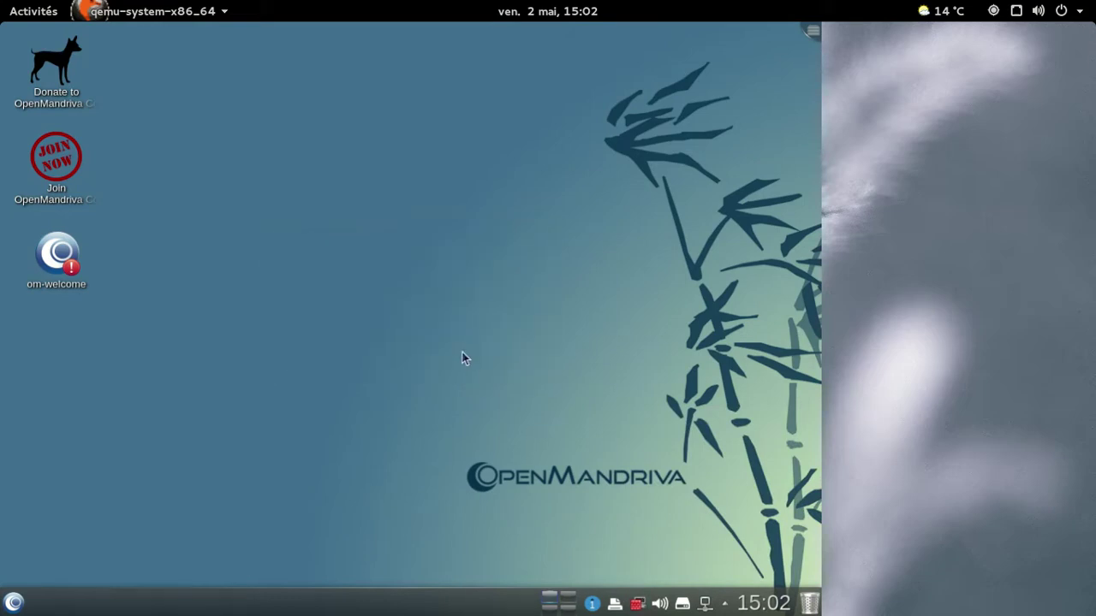
- Examine the installed applications in the Sciences, Outils, Internet, Graphisme and Bureautique categories
{"action": "left_click", "coordinate": [13, 601]}
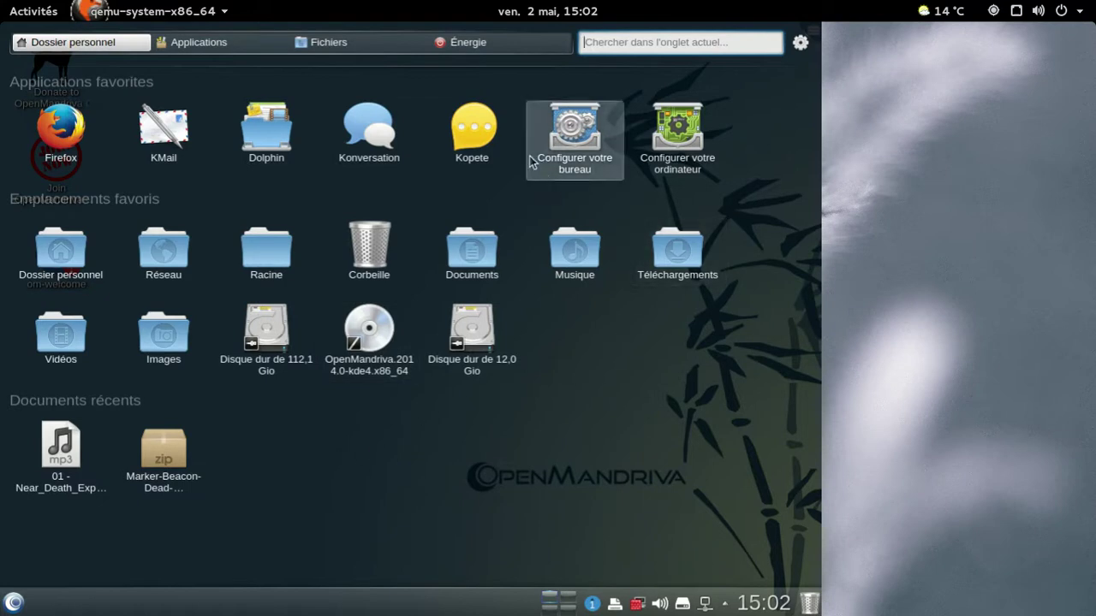
{"action": "left_click", "coordinate": [194, 44]}
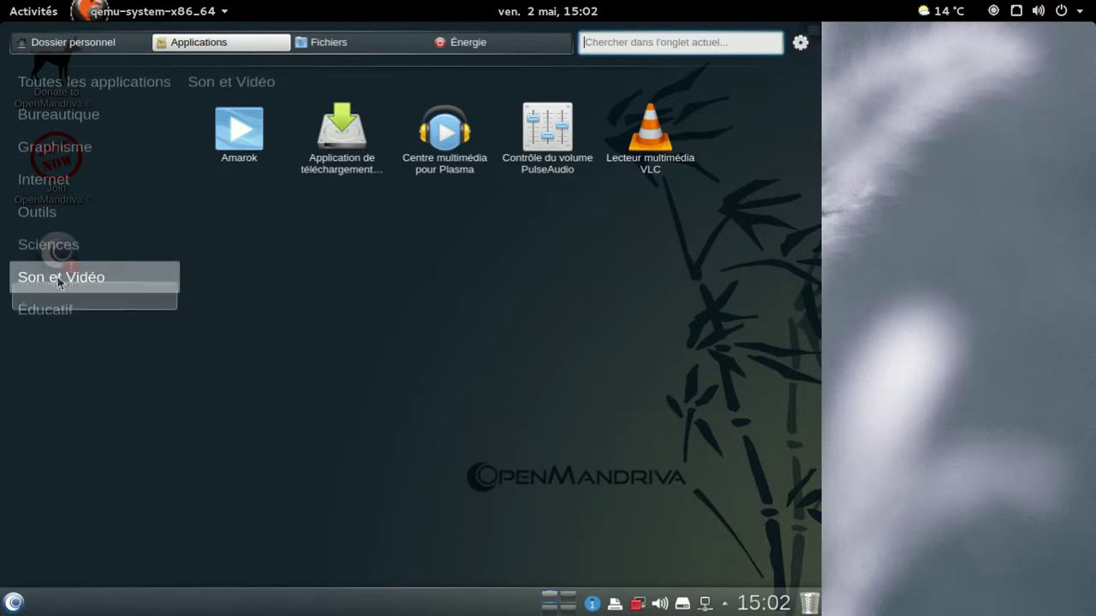
{"action": "left_click", "coordinate": [62, 252]}
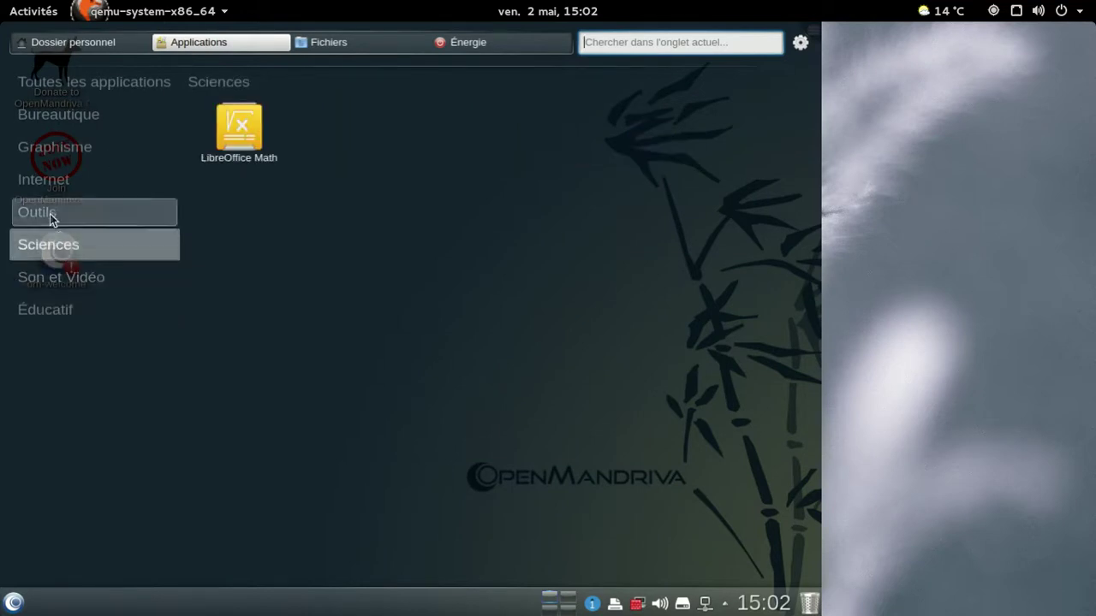
{"action": "left_click", "coordinate": [52, 218]}
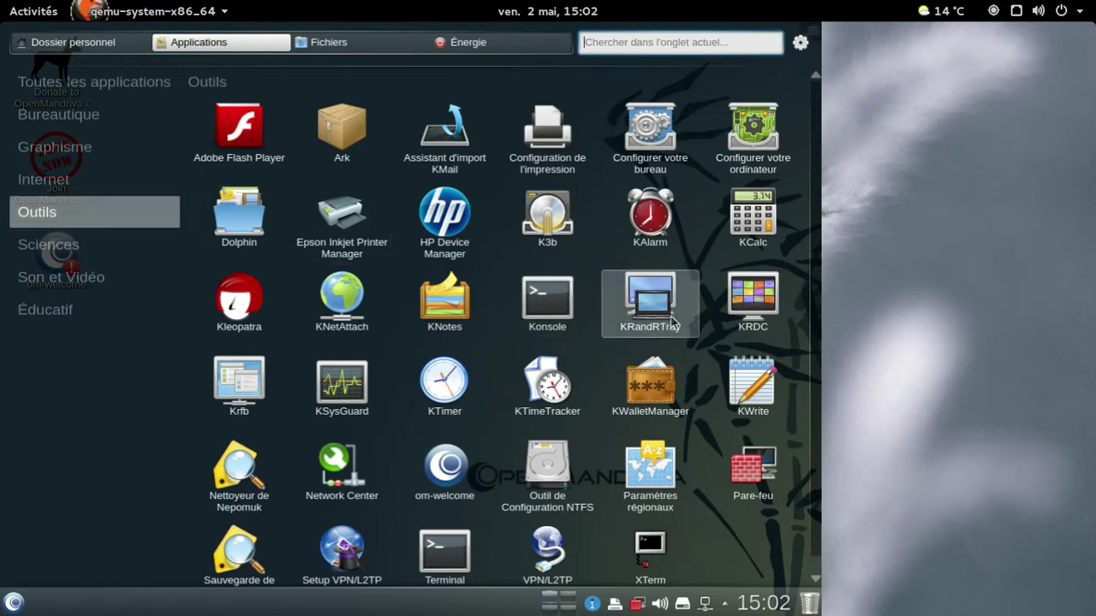
{"action": "scroll", "coordinate": [691, 327], "scroll_direction": "down", "scroll_amount": 1}
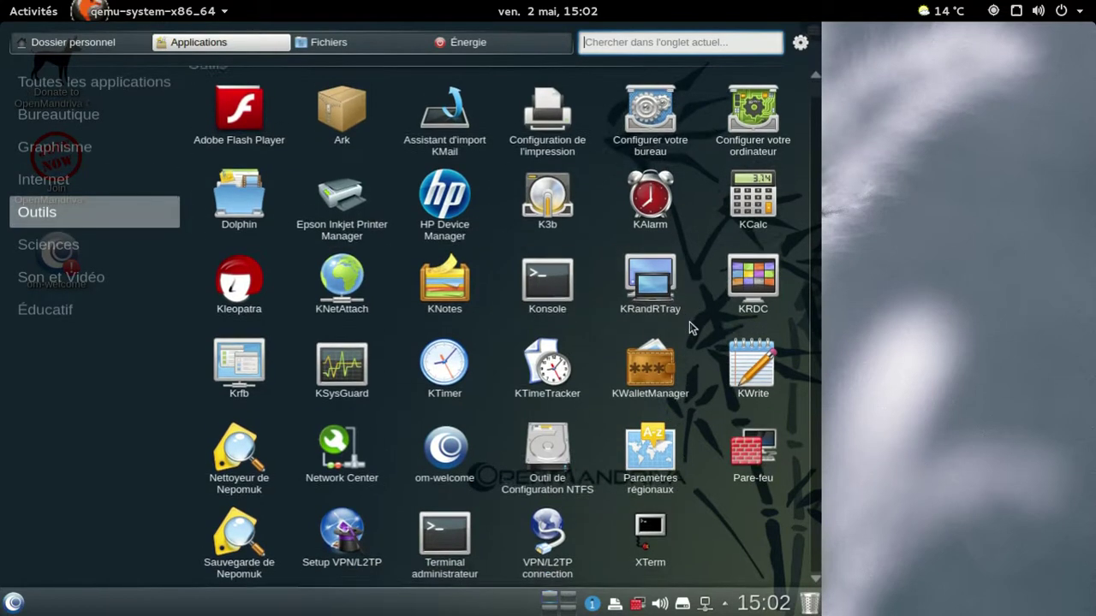
{"action": "scroll", "coordinate": [691, 327], "scroll_direction": "up", "scroll_amount": 1}
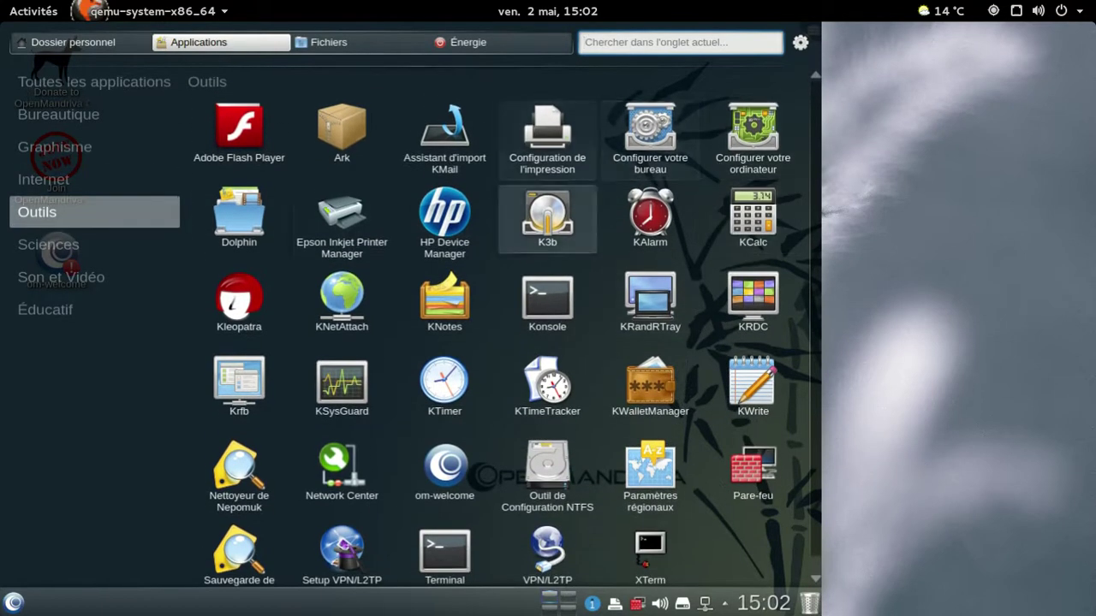
{"action": "left_click", "coordinate": [110, 171]}
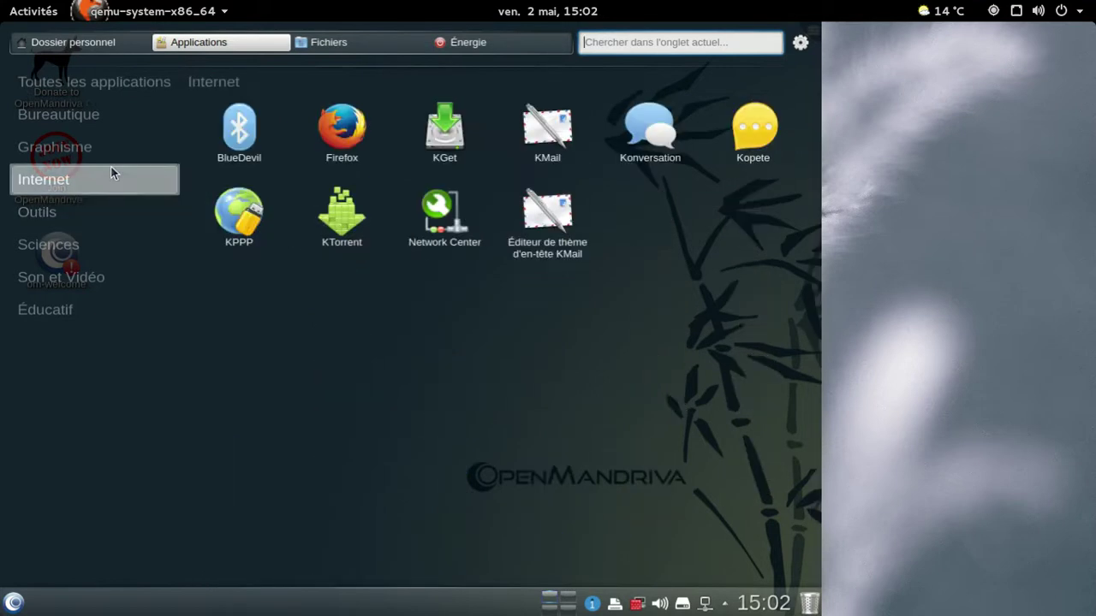
{"action": "left_click", "coordinate": [105, 146]}
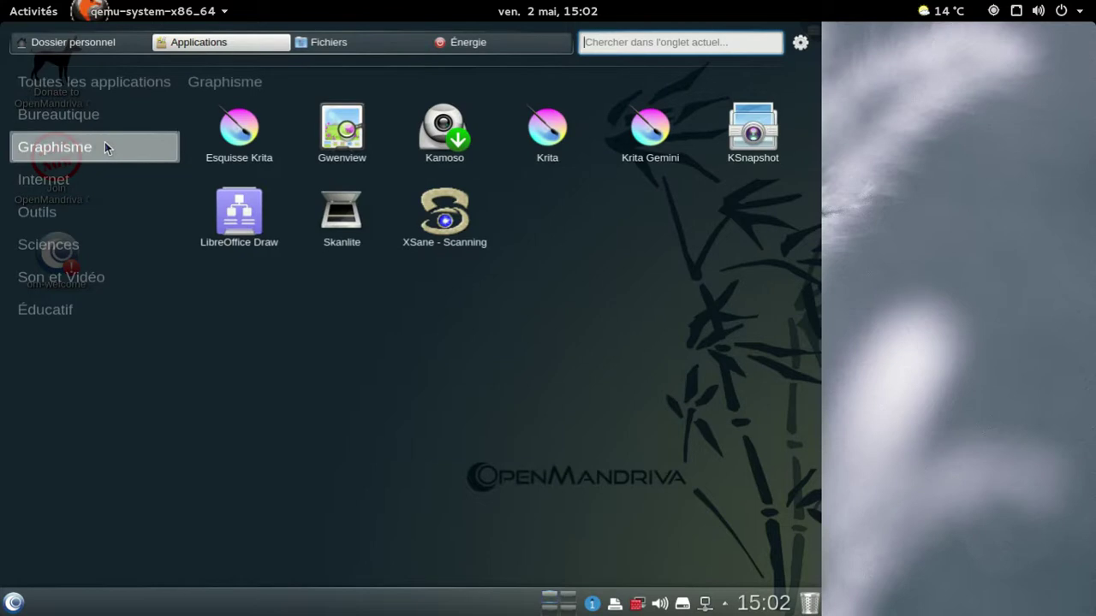
{"action": "left_click", "coordinate": [98, 123]}
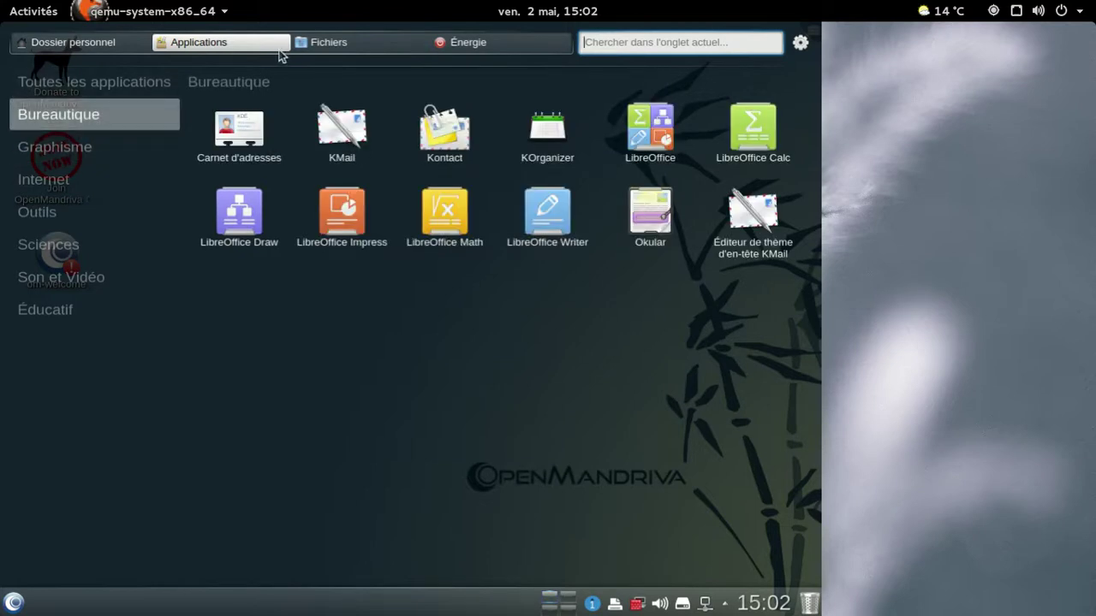
- Shut down the OpenMandriva virtual machine
{"action": "left_click", "coordinate": [469, 45]}
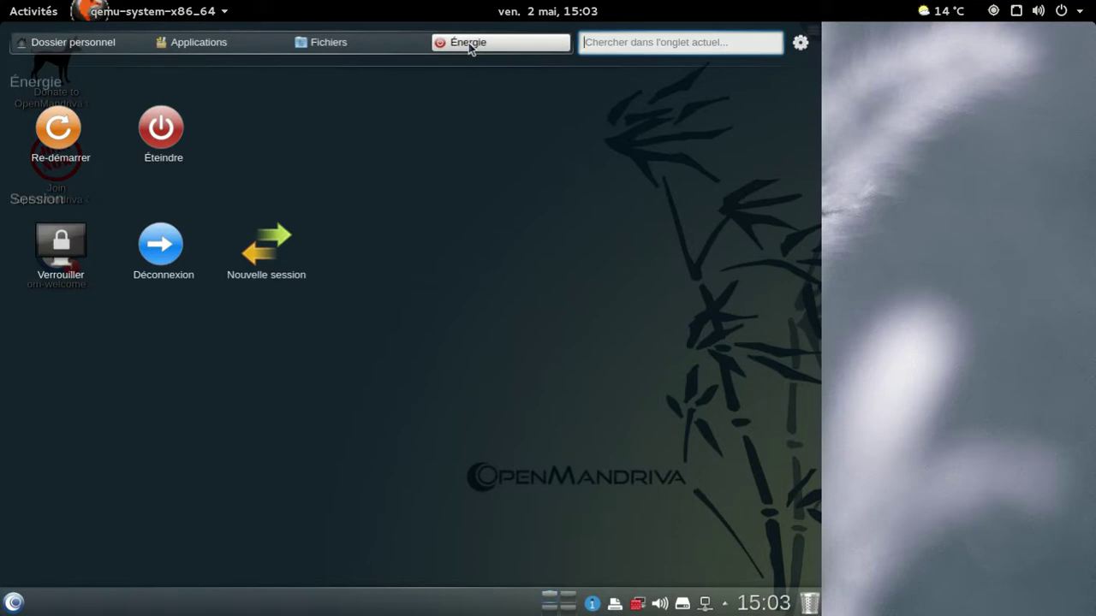
{"action": "left_click", "coordinate": [137, 150]}
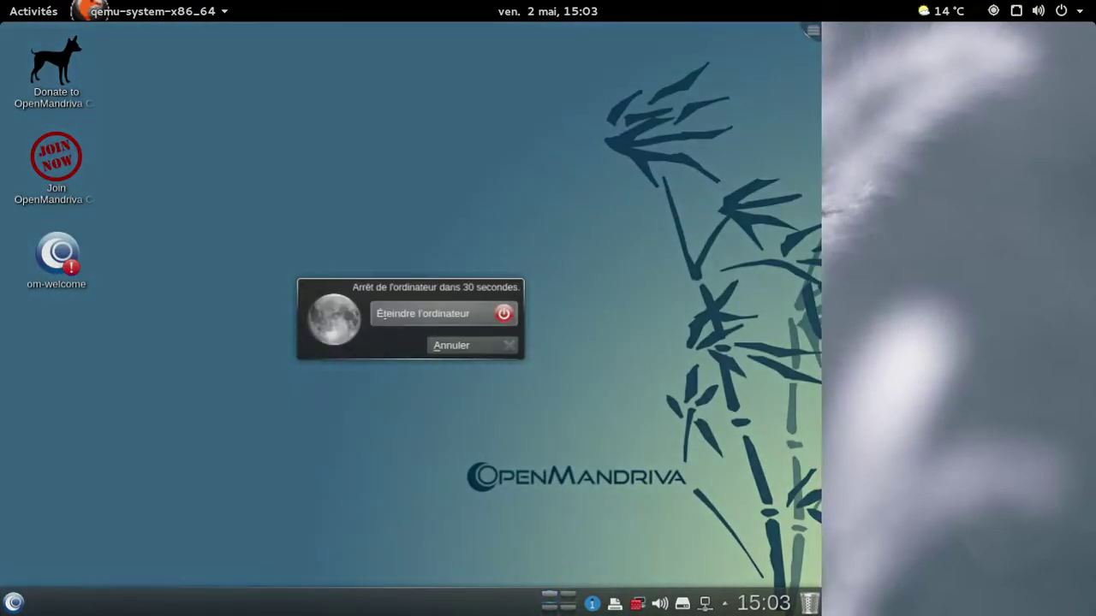
{"action": "left_click", "coordinate": [419, 319]}
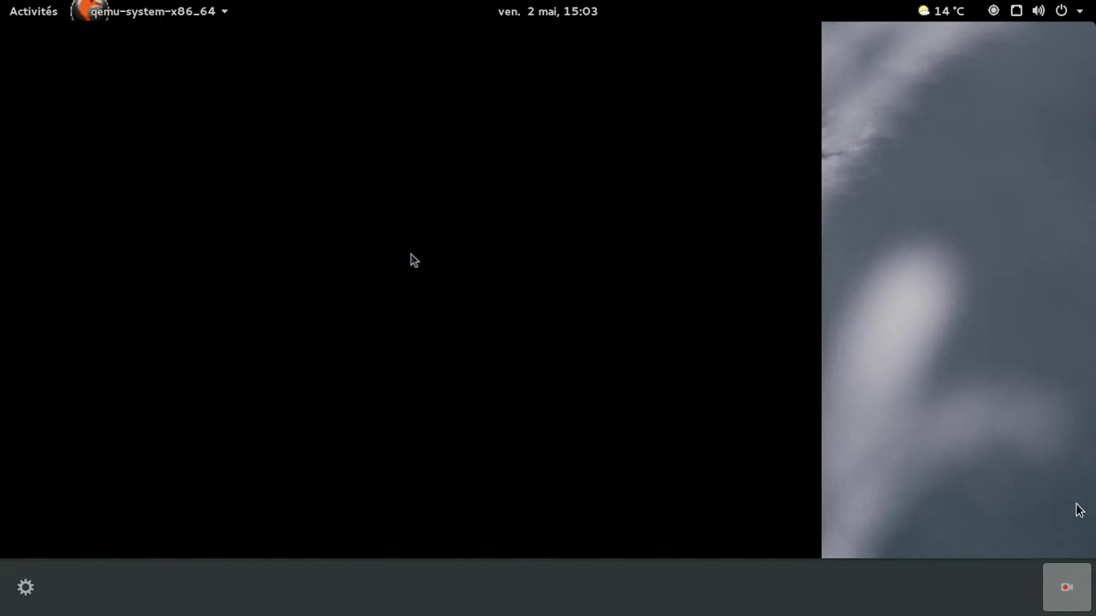
{"action": "left_click", "coordinate": [1076, 602]}
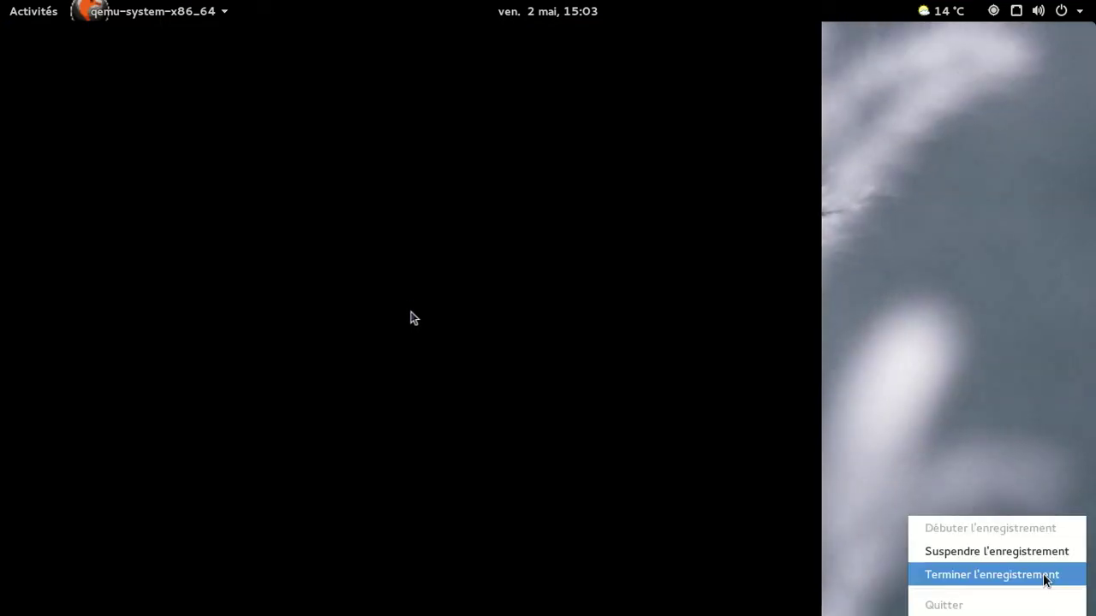